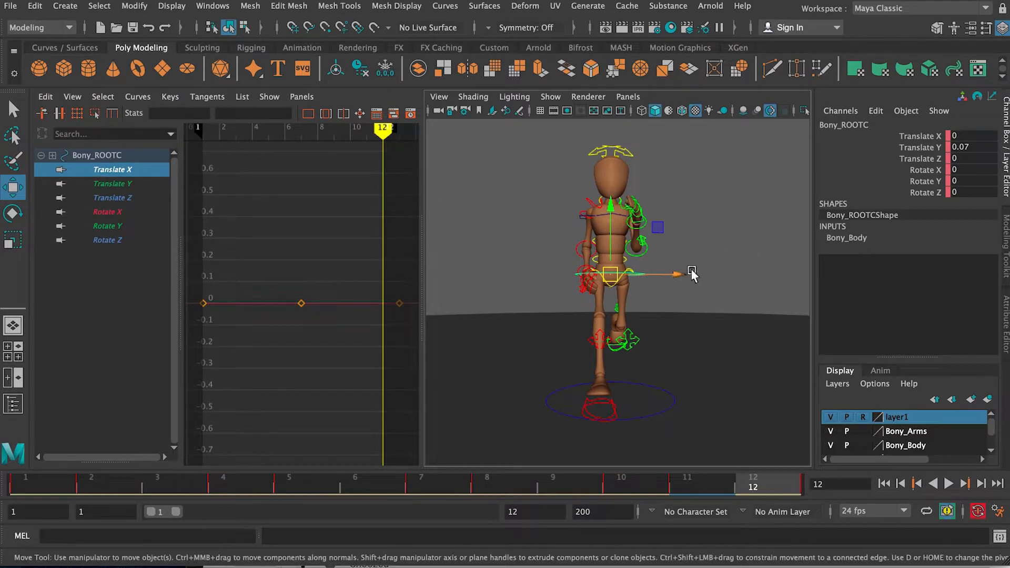
Step: Extend the playback range to frame 13 and key the root control's Translate X at about -0.083 on frame 2
click(6, 485)
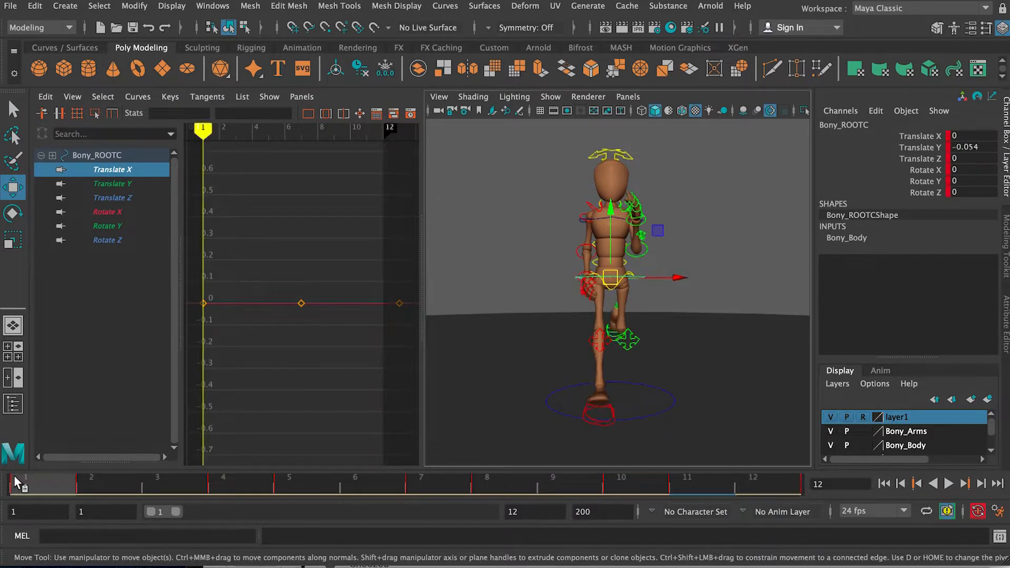
drag(177, 512, 179, 512)
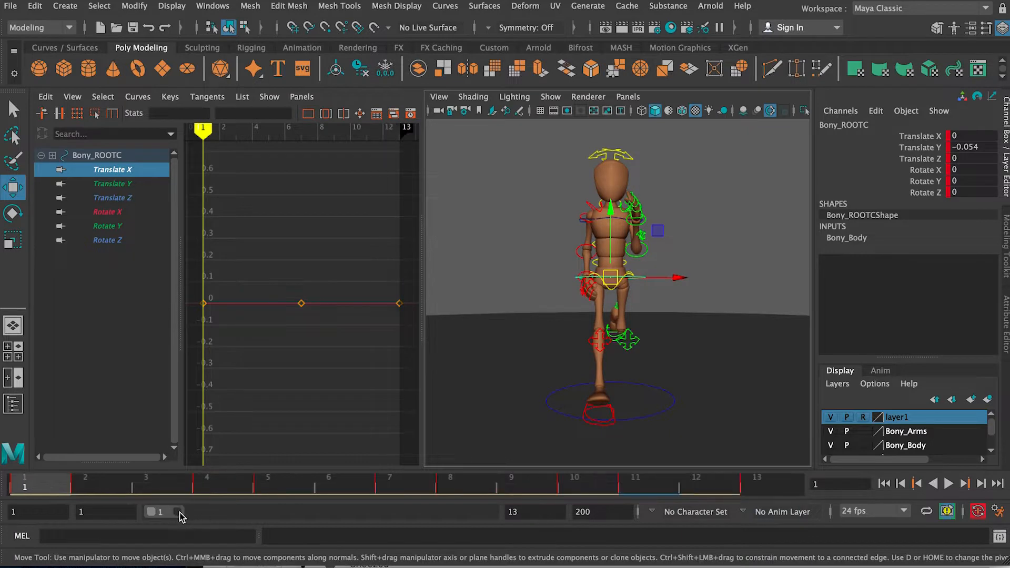
drag(49, 482, 88, 488)
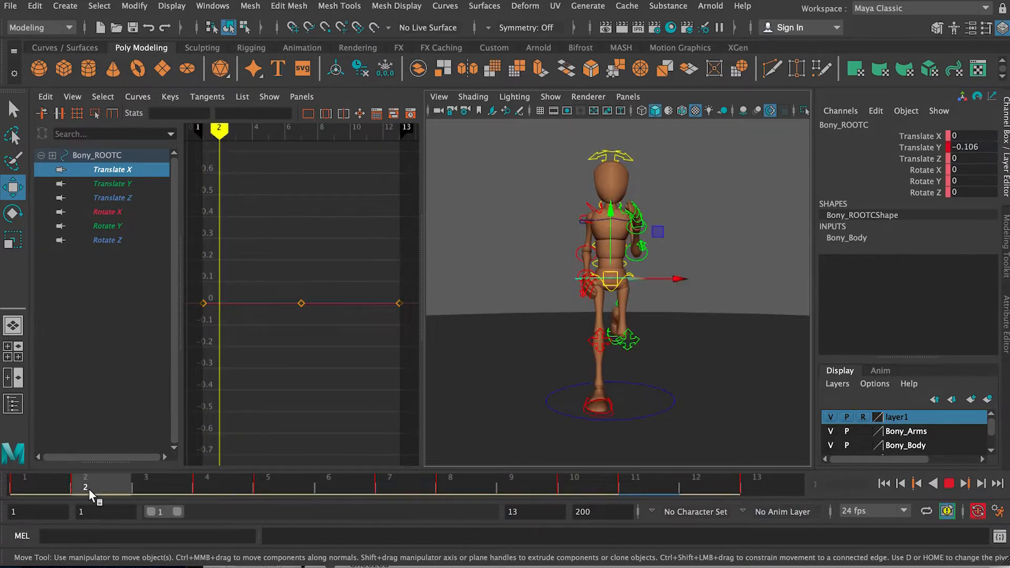
alt+drag(467, 406, 673, 280)
key(s)
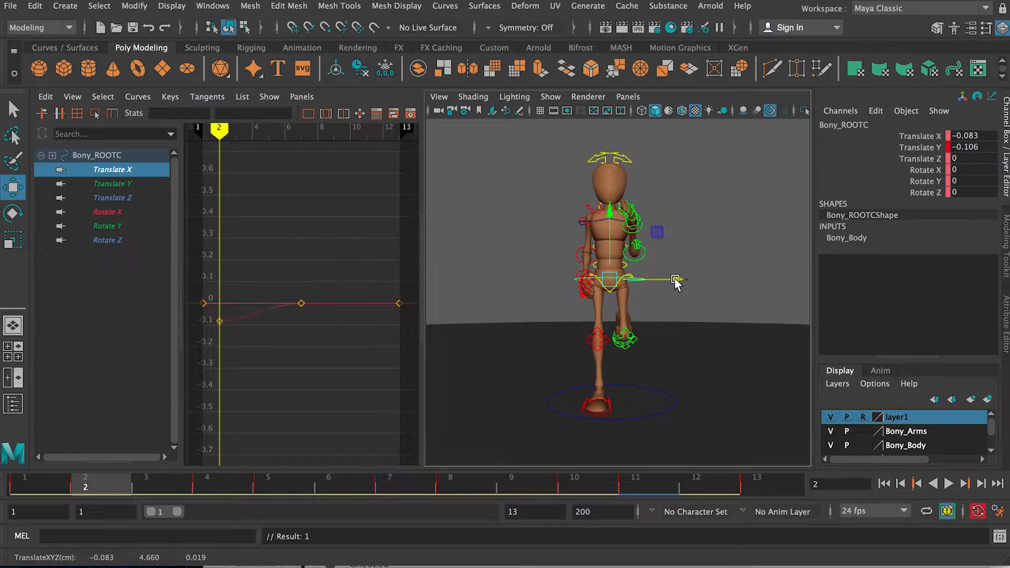
Step: Shift the root control sideways on frame 4 and key its Translate X at about -0.138
alt+drag(482, 359, 648, 362)
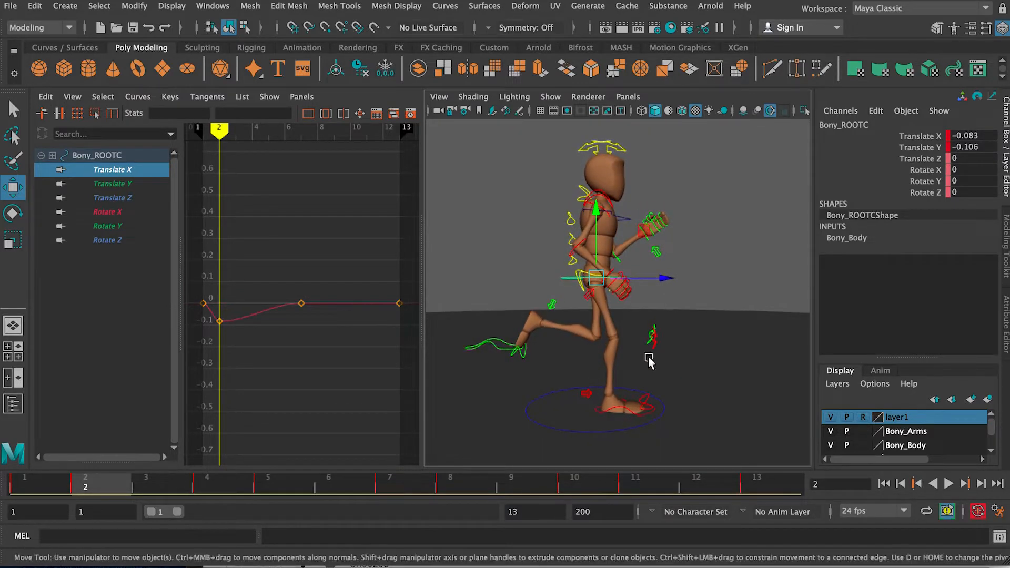
click(209, 482)
alt+drag(680, 293, 541, 296)
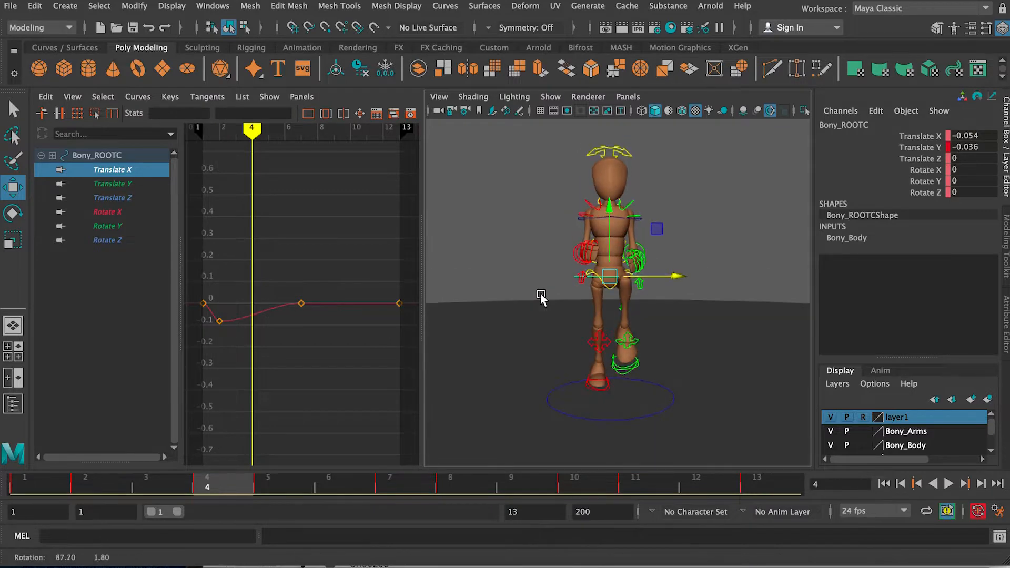
drag(669, 279, 675, 279)
key(s)
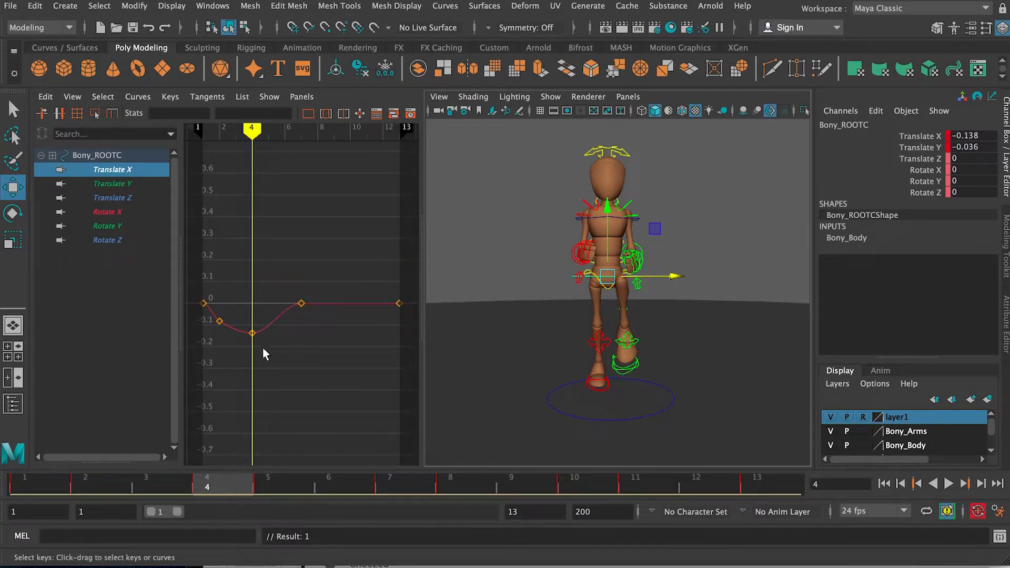
Step: Level the frame 4 Translate X key with the frame 2 key at -0.0828 and select both keys to copy their value
click(252, 333)
shift+middle_drag(252, 337, 253, 324)
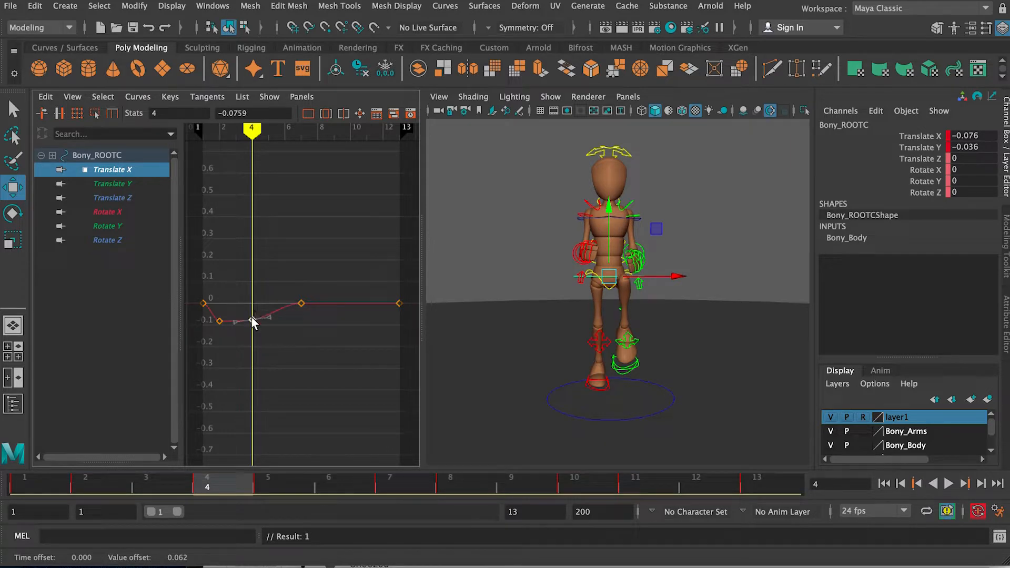
shift+middle_drag(252, 321, 253, 320)
mouse_move(280, 478)
mouse_down()
mouse_move(323, 481)
mouse_move(261, 478)
mouse_up()
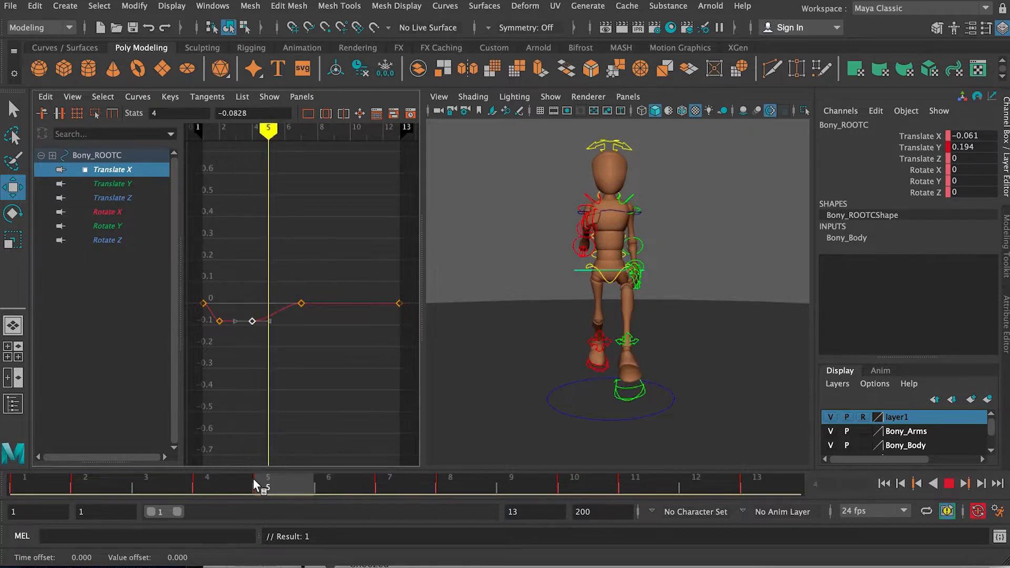
drag(207, 312, 208, 314)
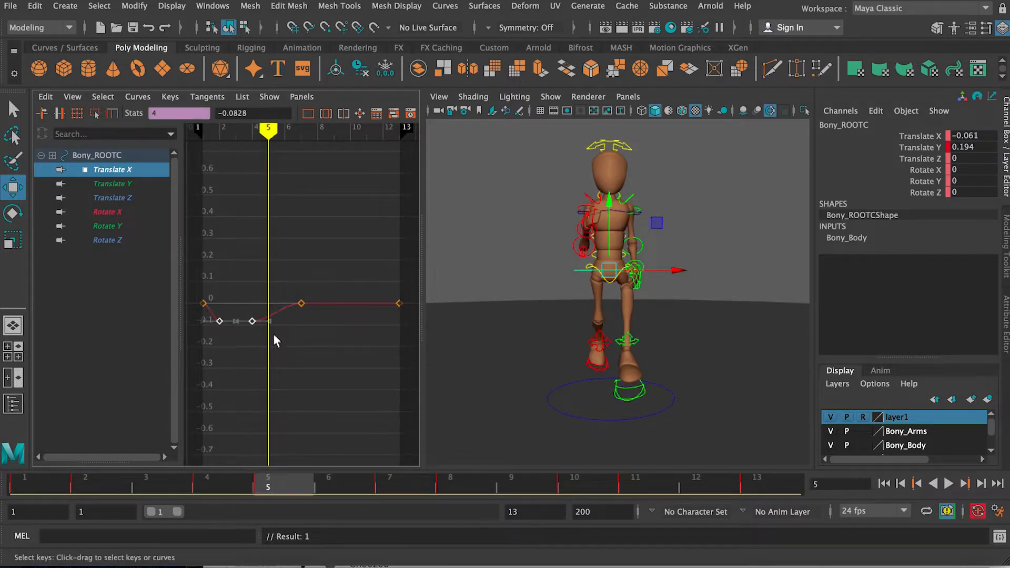
click(265, 111)
key(super+c)
Step: Set the root control's Translate X to 0.0828 on frame 8, reversing the sign of the copied value
drag(396, 480, 448, 481)
alt+drag(573, 390, 686, 350)
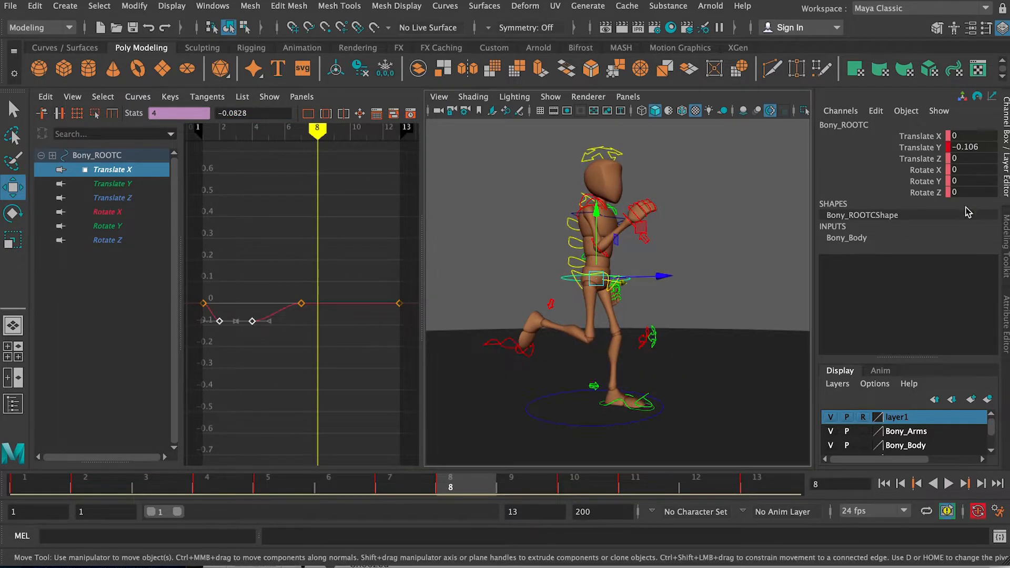
double_click(983, 147)
click(699, 295)
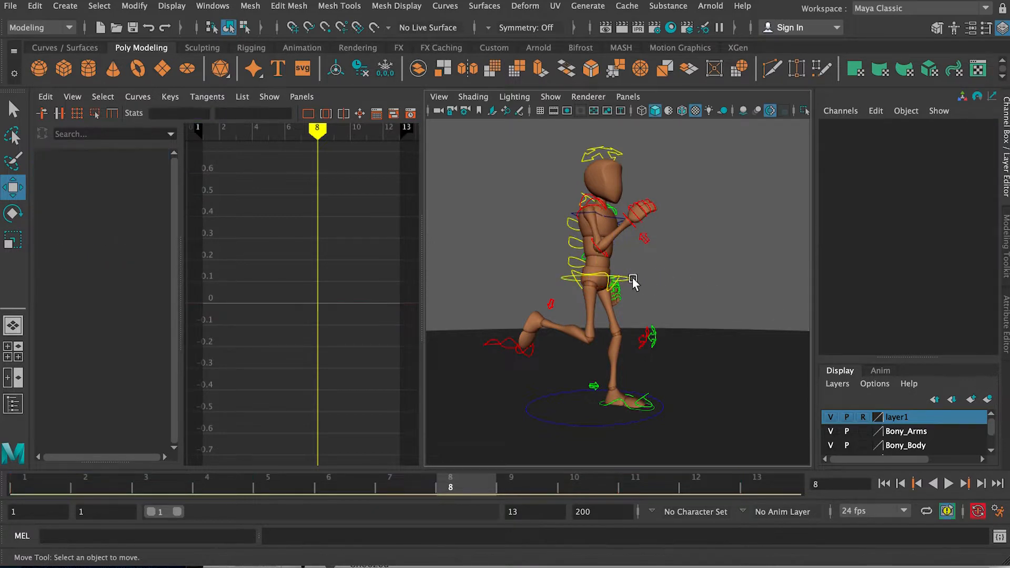
click(634, 281)
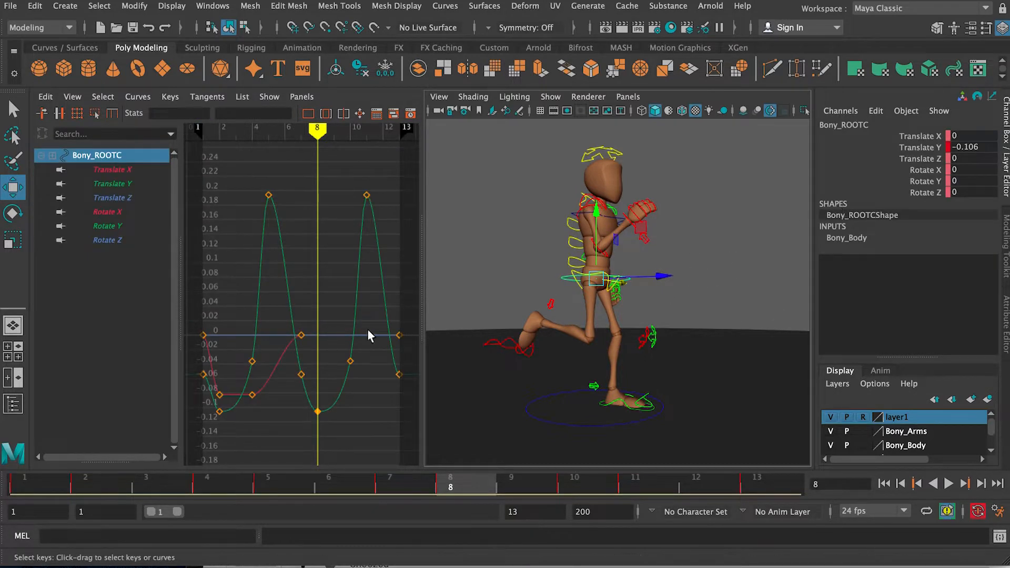
click(109, 169)
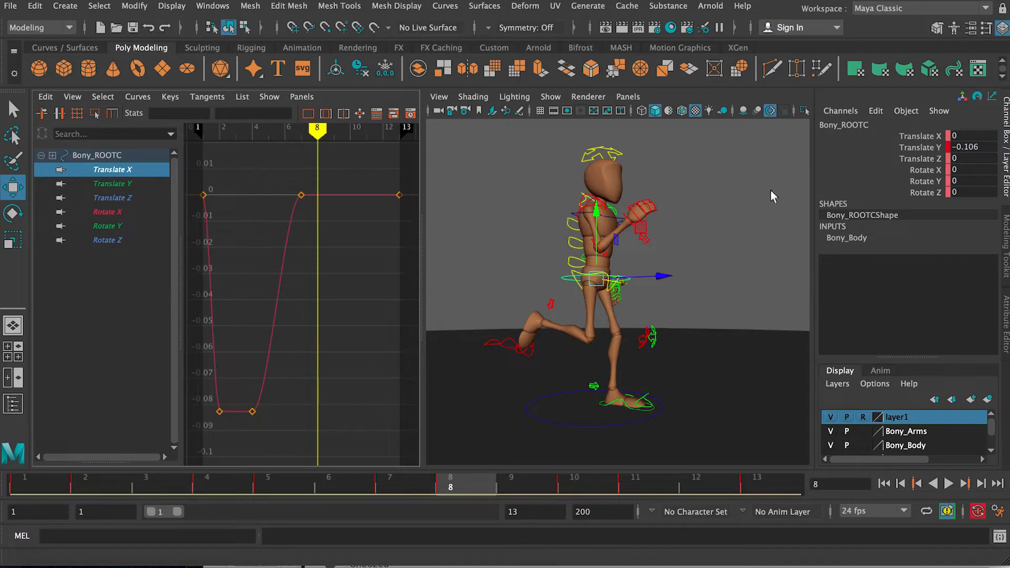
click(977, 135)
key(super+v)
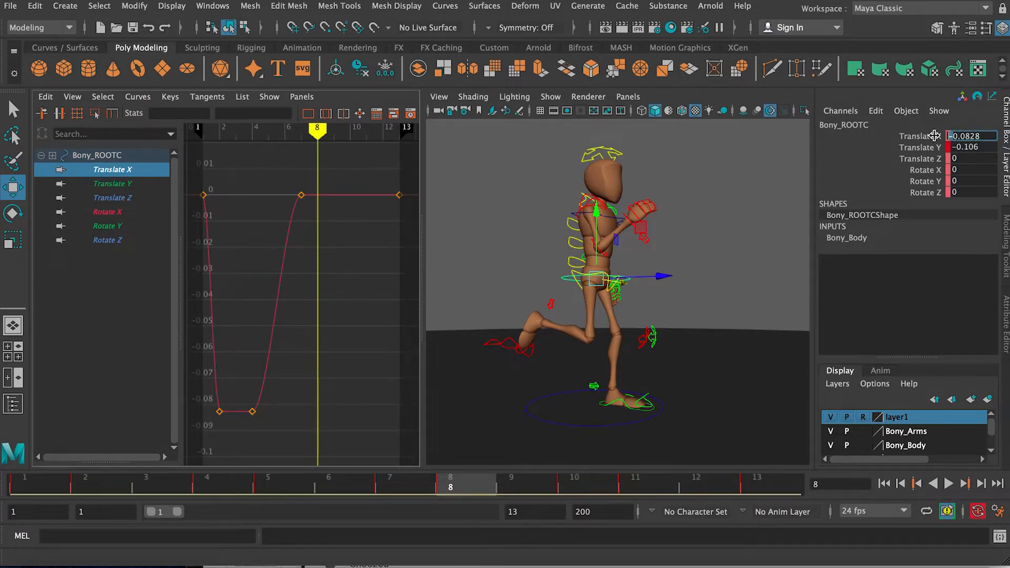
key(BackSpace)
key(Return)
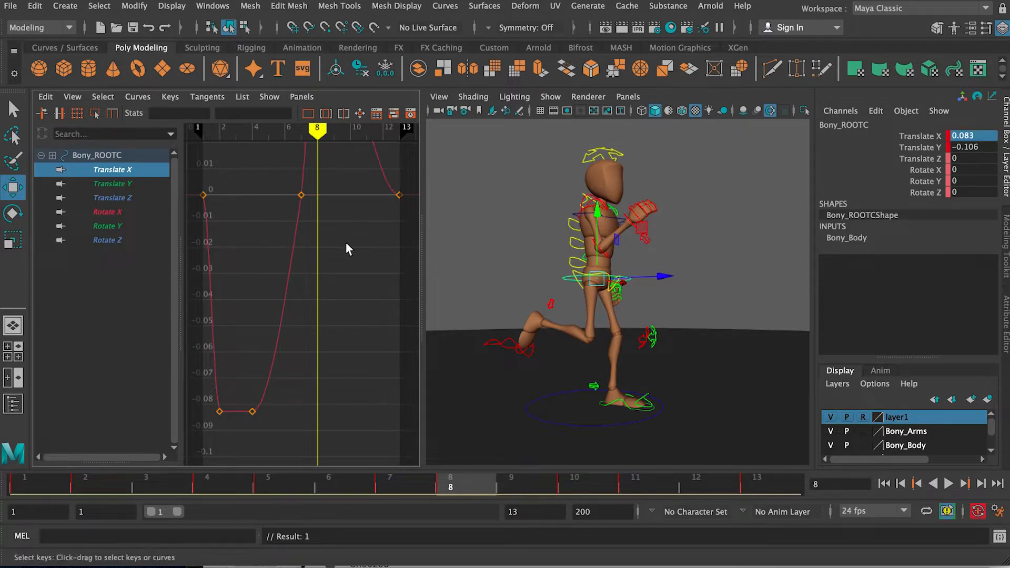
scroll(327, 246, down, 5)
alt+middle_drag(334, 199, 328, 227)
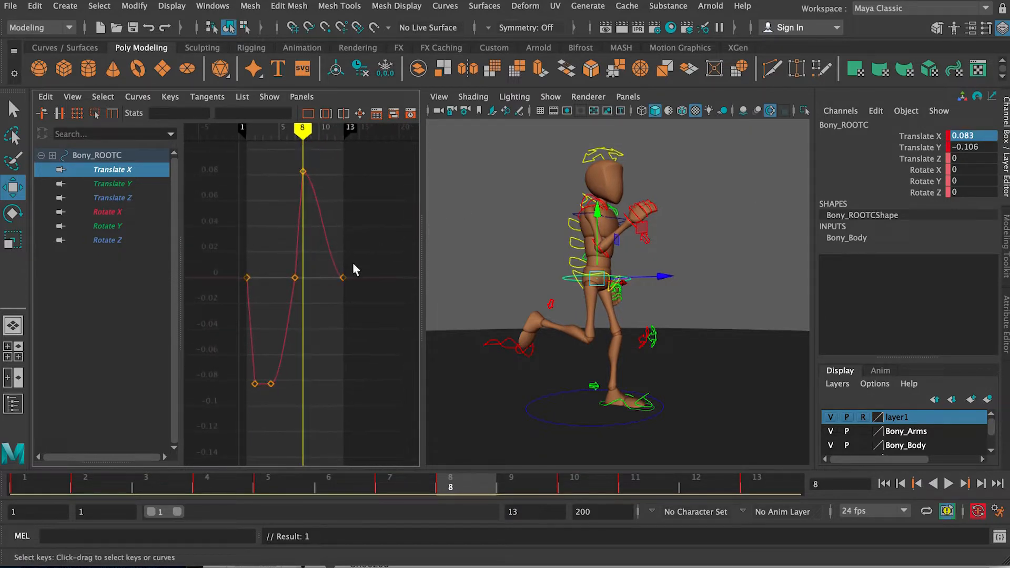
Step: Set the root control's Translate X to 0.0828 on frame 10 to hold the opposite sideways shift
drag(486, 482, 634, 490)
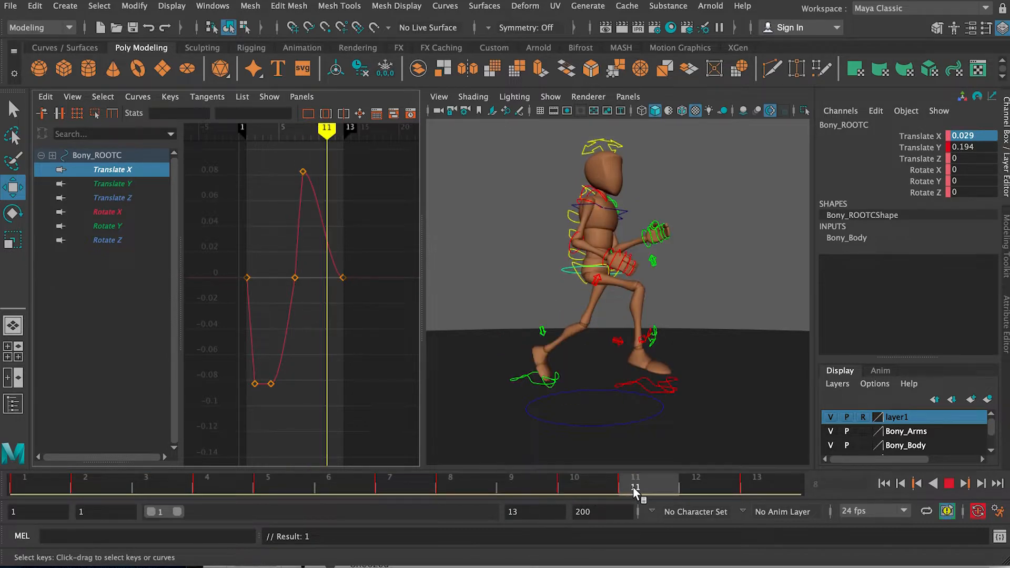
alt+drag(566, 384, 622, 387)
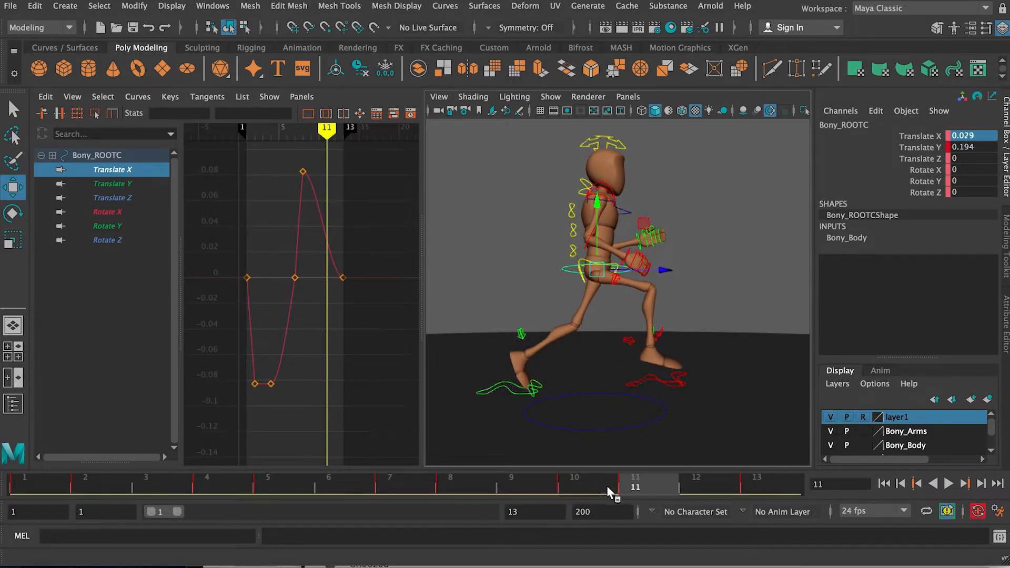
click(607, 485)
double_click(982, 136)
text(-0.0828)
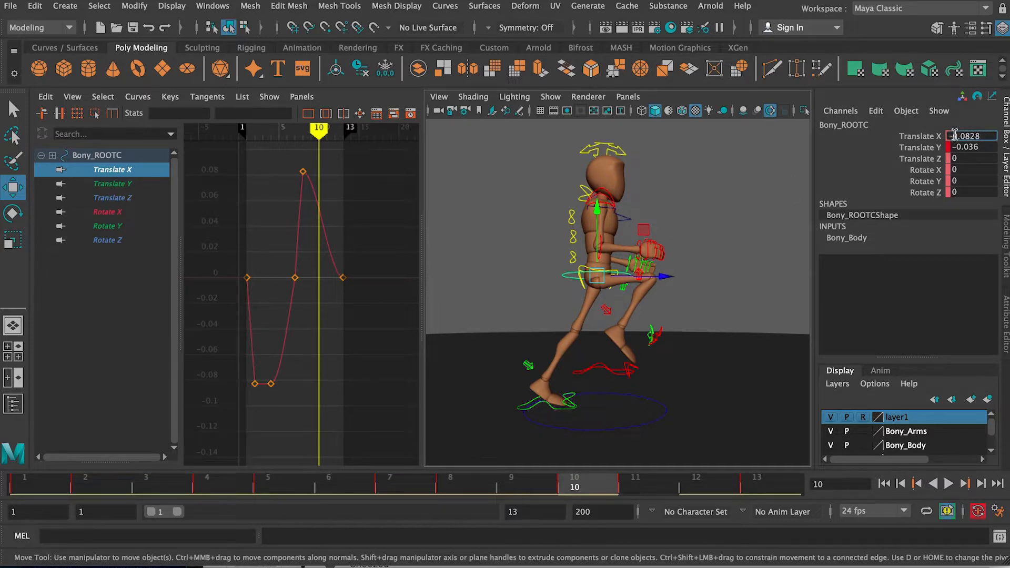
key(Return)
Step: Play back the cycle from the front and check the root's side-to-side weight shift
alt+drag(584, 239, 614, 246)
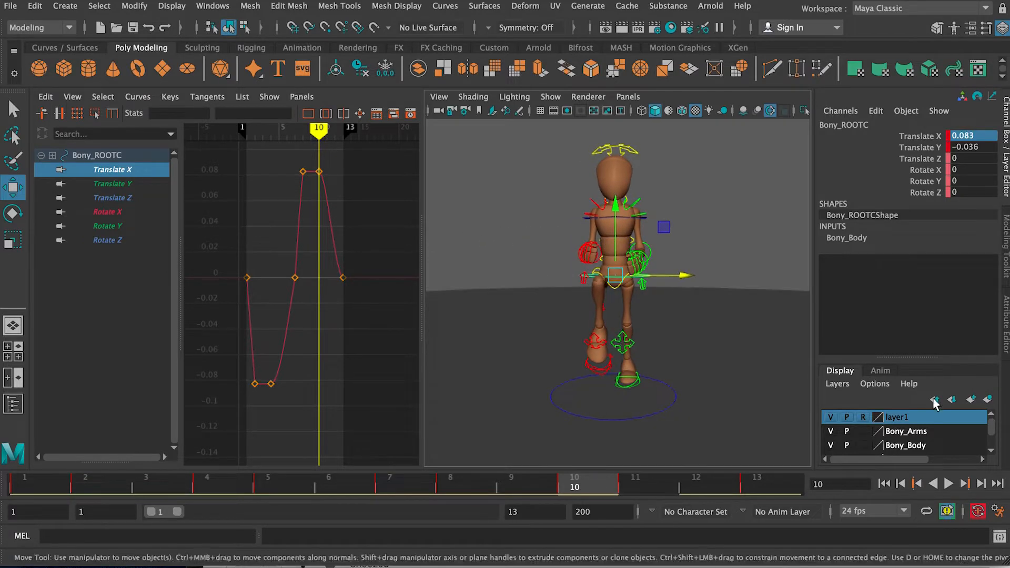
alt+drag(759, 331, 741, 321)
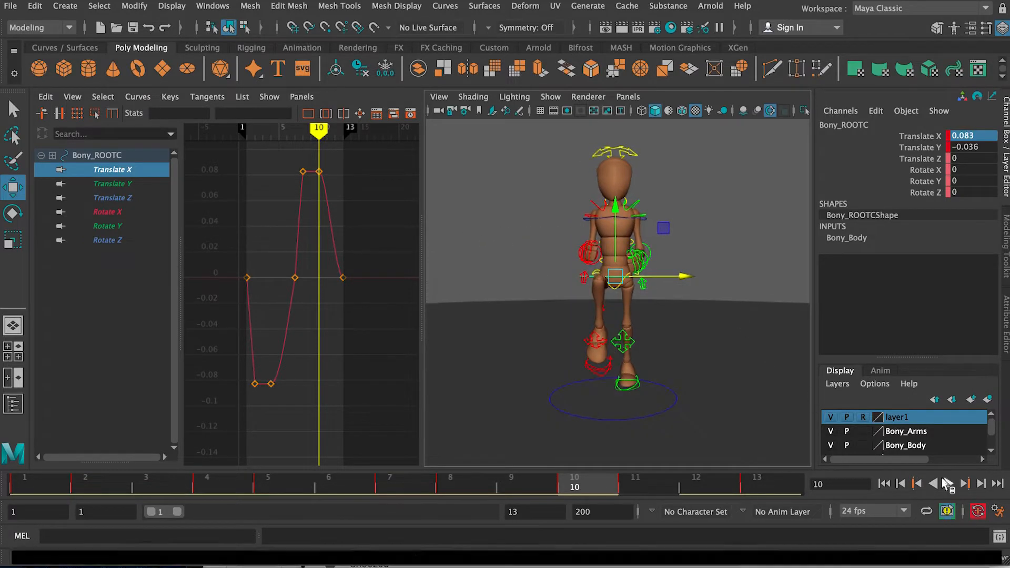
click(949, 484)
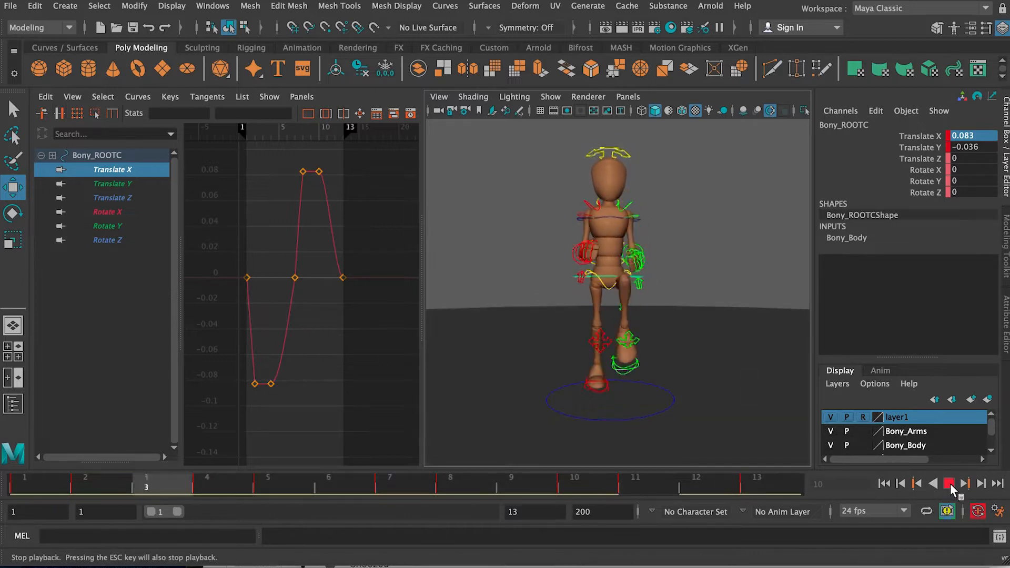
alt+drag(664, 306, 626, 289)
scroll(589, 311, up, 5)
scroll(674, 295, down, 5)
Step: Select the main hip control, isolate its Rotate X curve and switch to the Rotate tool
click(719, 227)
scroll(645, 267, up, 5)
click(637, 270)
drag(86, 488, 23, 484)
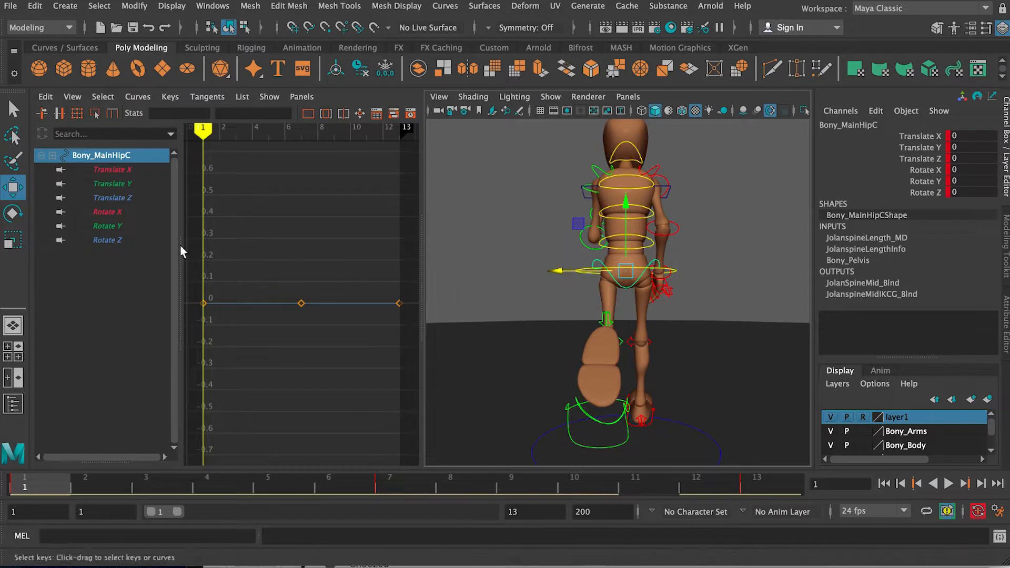
click(138, 212)
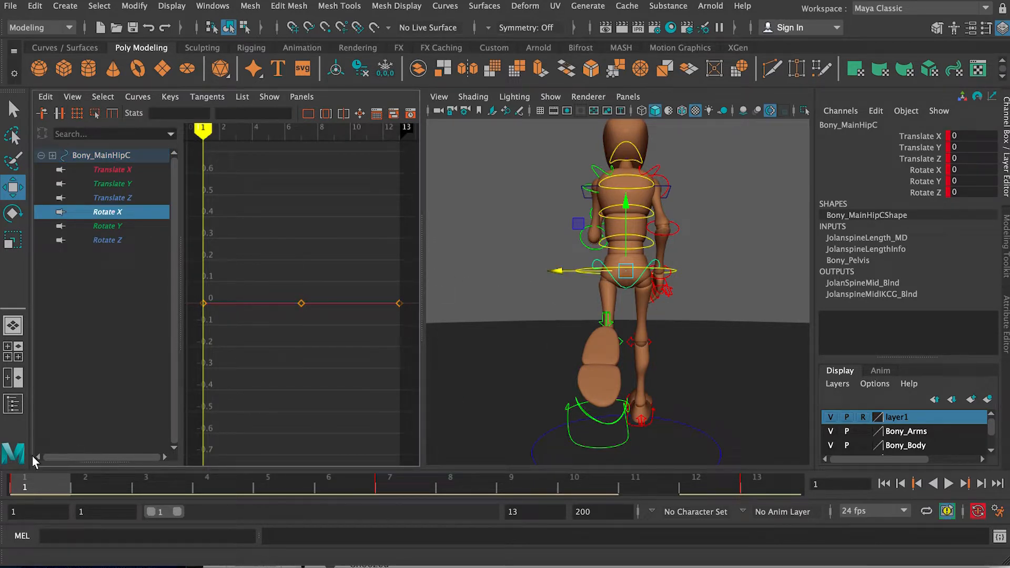
drag(49, 487, 165, 491)
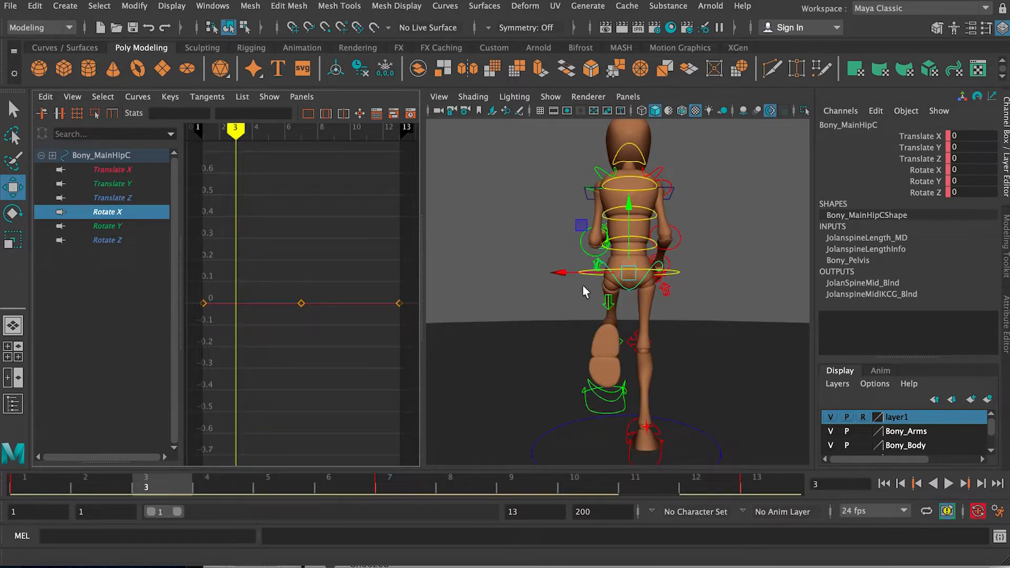
key(e)
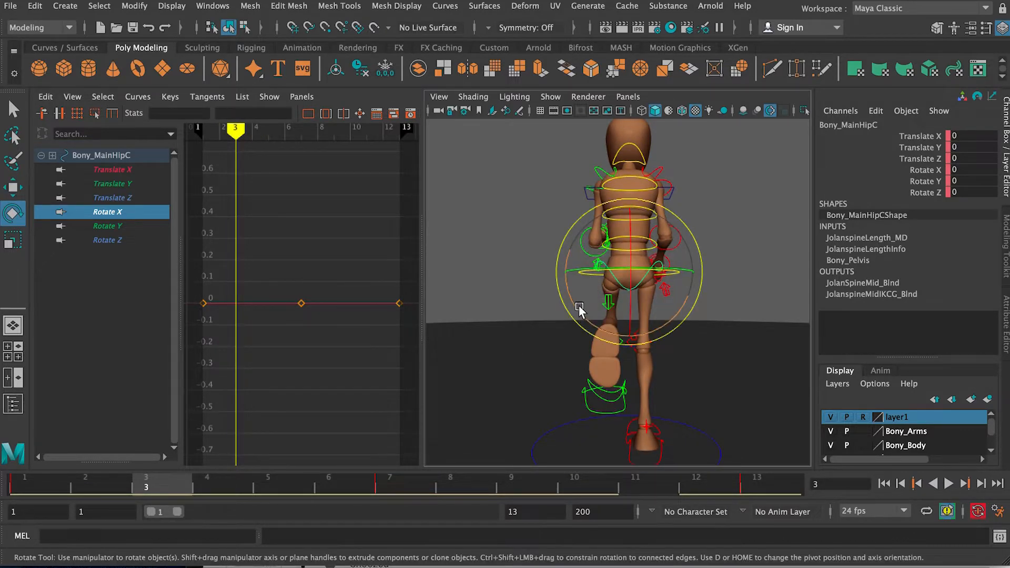
Step: Reselect the main hip control on frame 1, rotate it to about 6.178 in Rotate Y and frame its curves
alt+drag(732, 284, 581, 296)
click(704, 236)
alt+drag(704, 235, 651, 269)
click(24, 483)
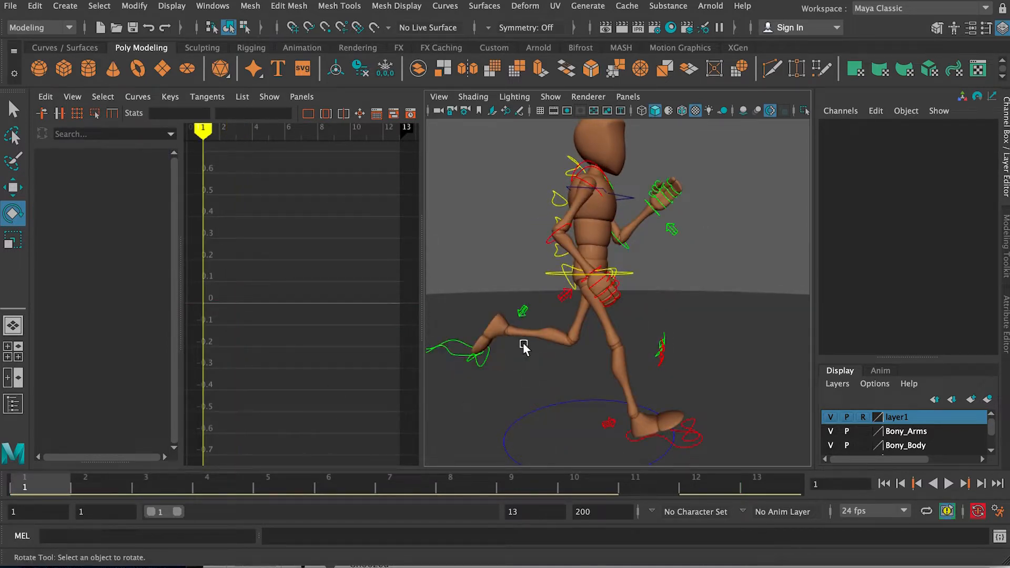
alt+drag(523, 346, 611, 269)
click(617, 274)
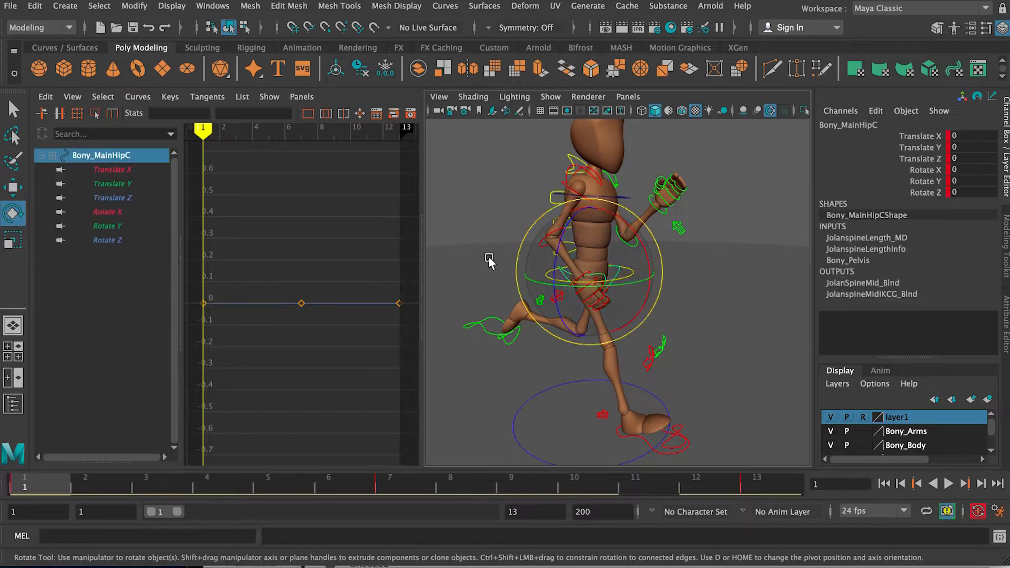
alt+drag(479, 273, 508, 271)
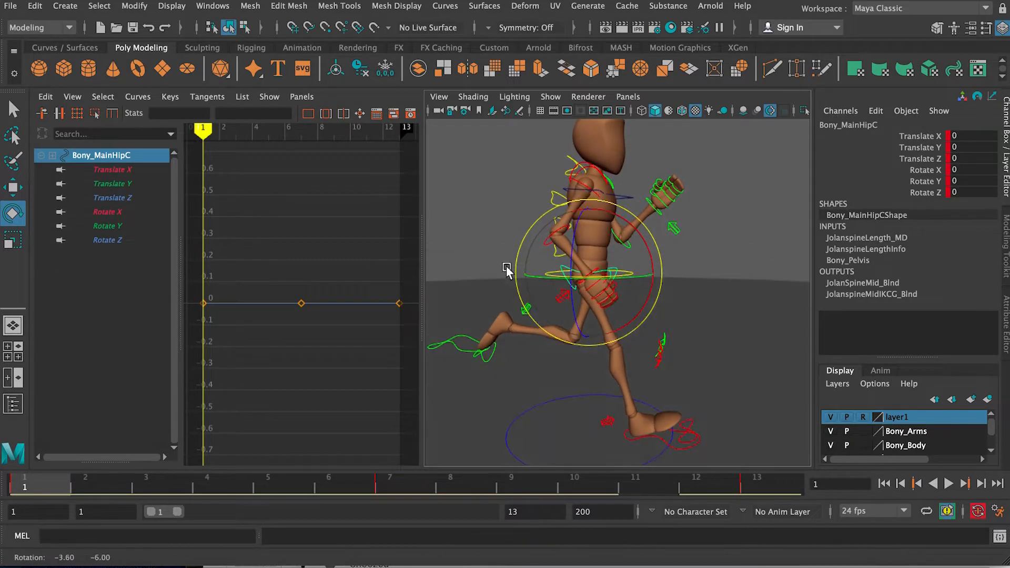
drag(606, 277, 513, 259)
alt+drag(654, 268, 710, 255)
alt+right_drag(402, 254, 353, 231)
key(f)
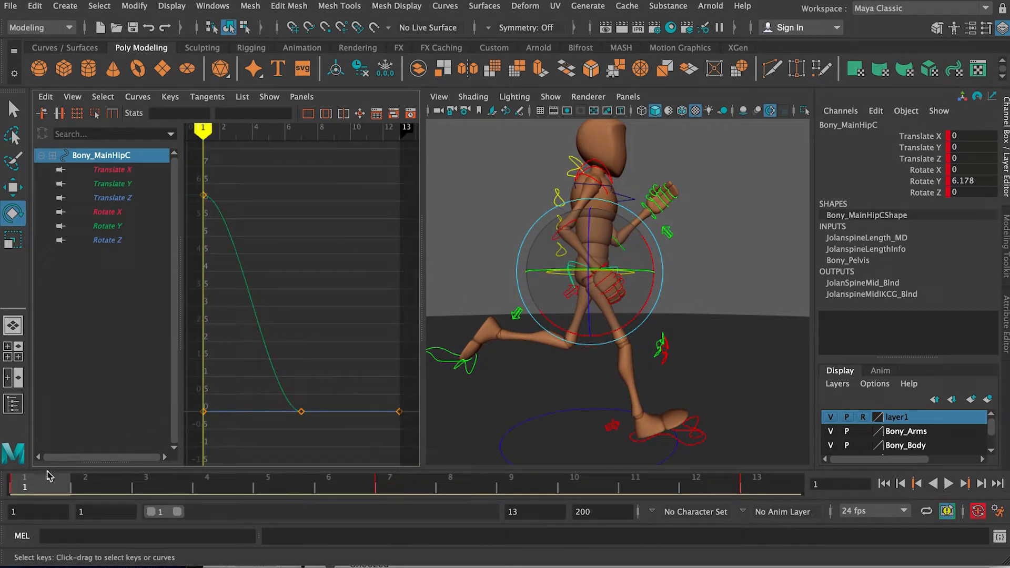
Step: Copy the hip's frame 1 Rotate Y value and set all of its frame 13 keys to 6.178
click(202, 196)
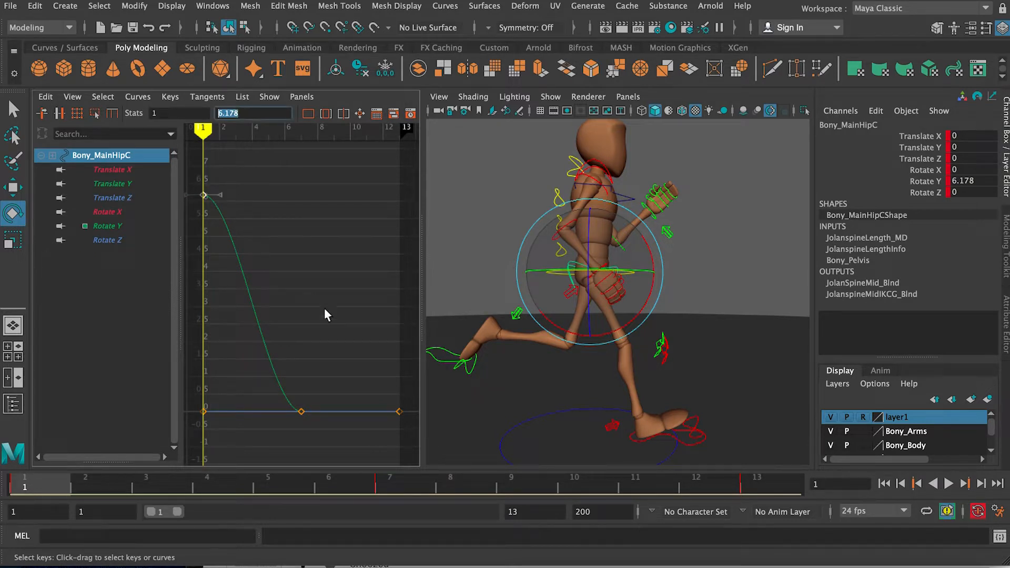
drag(365, 376, 416, 433)
text(6.178)
key(Return)
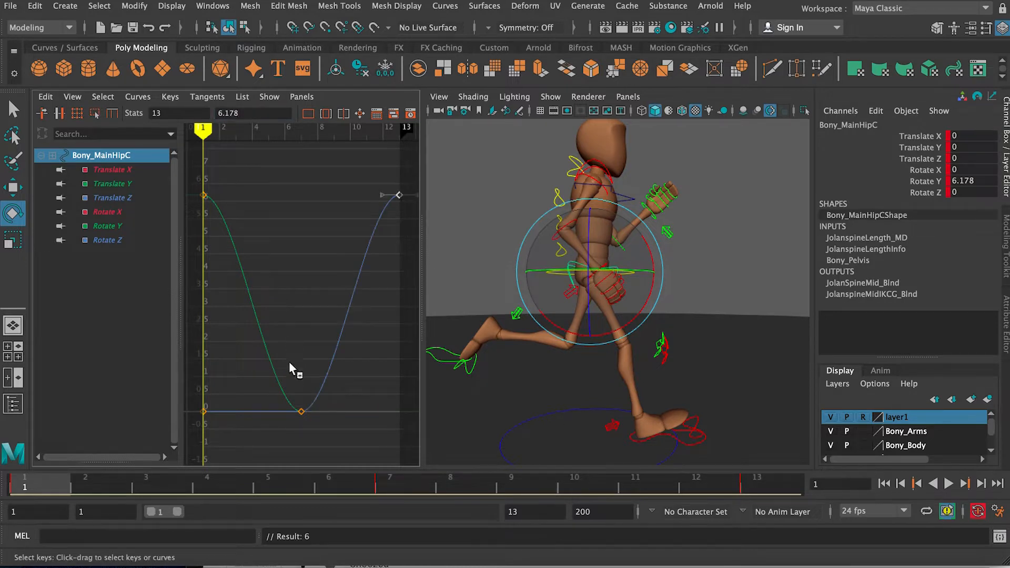
Step: Go to frame 7 and reselect the main hip control in the viewport
click(383, 479)
click(301, 411)
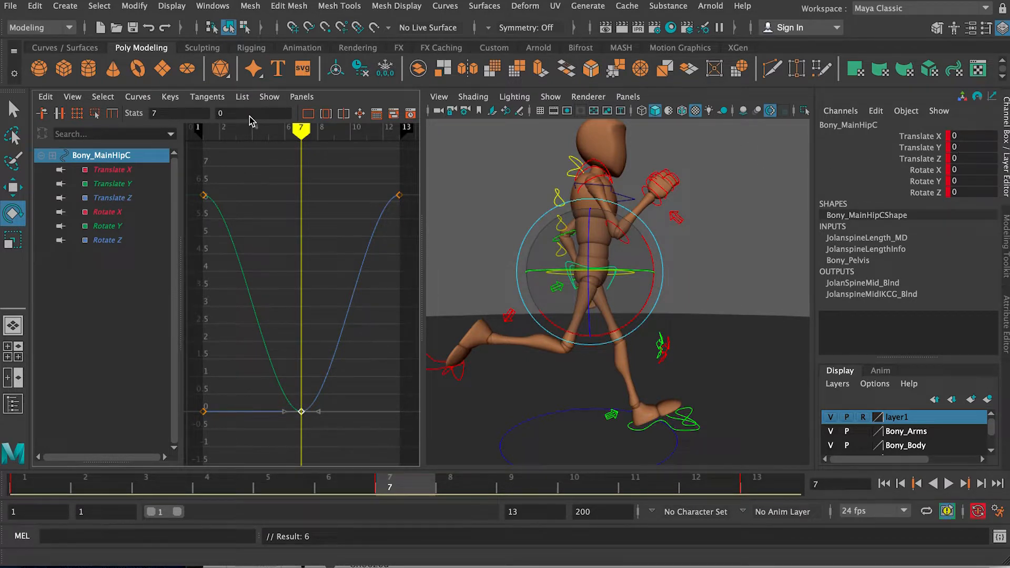
click(647, 271)
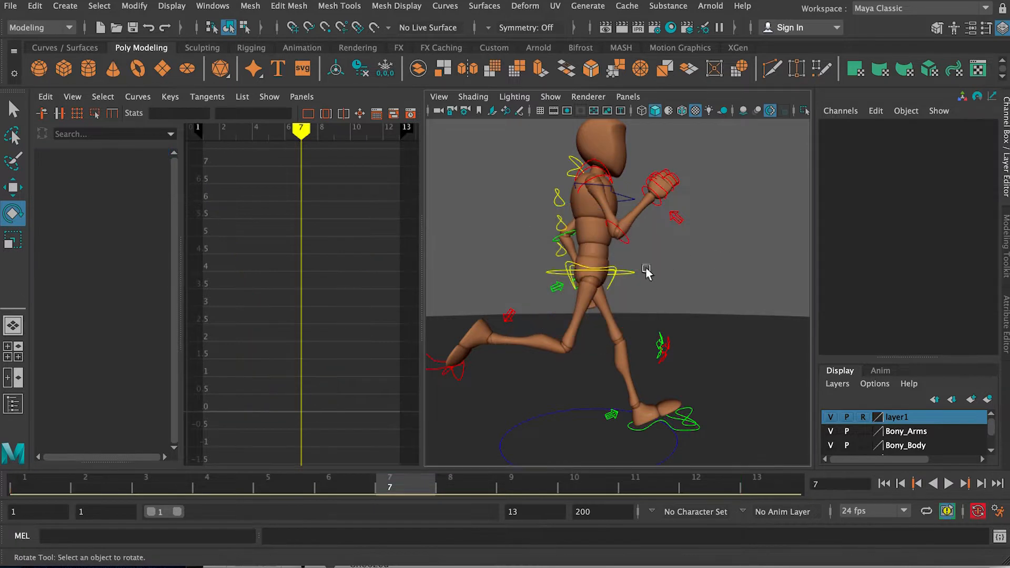
click(609, 266)
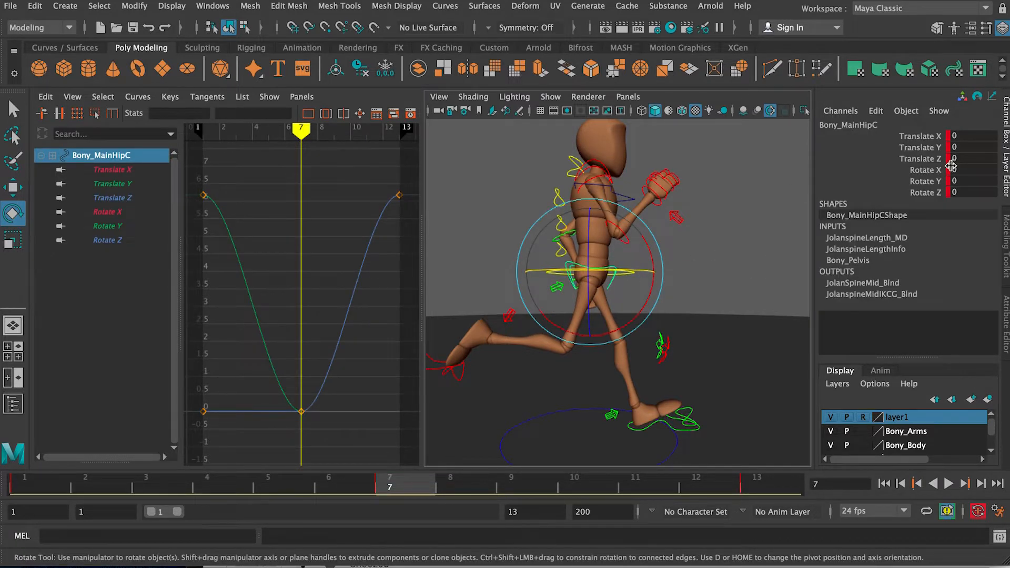
Step: Try setting the main hip control's Translate Y to -6.178 on frame 7 and undo the change
click(969, 147)
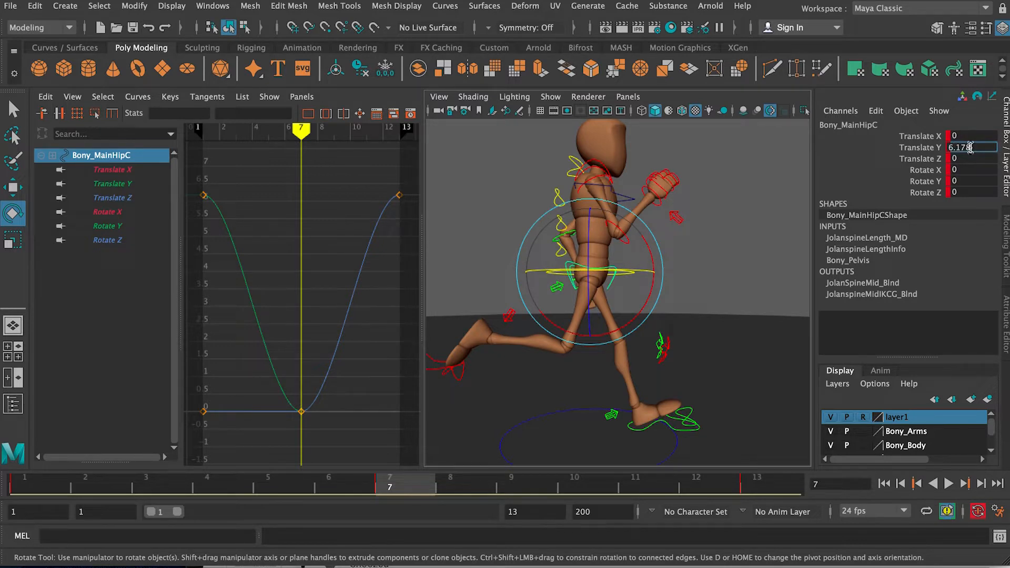
text(-6.178)
key(Return)
key(ctrl+z)
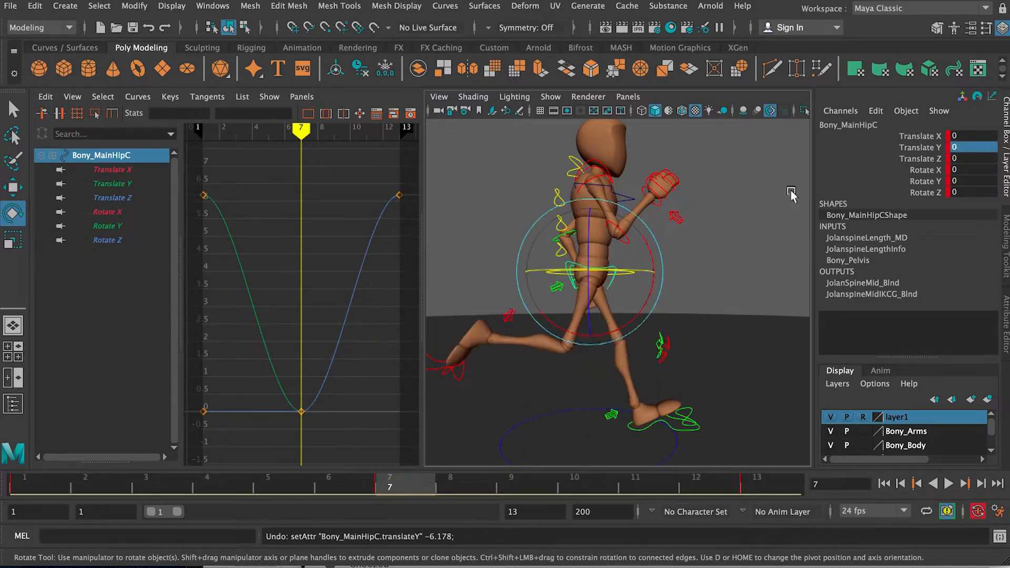
Step: Set the main hip control's Rotate Y to -6.178 on frame 7
click(970, 181)
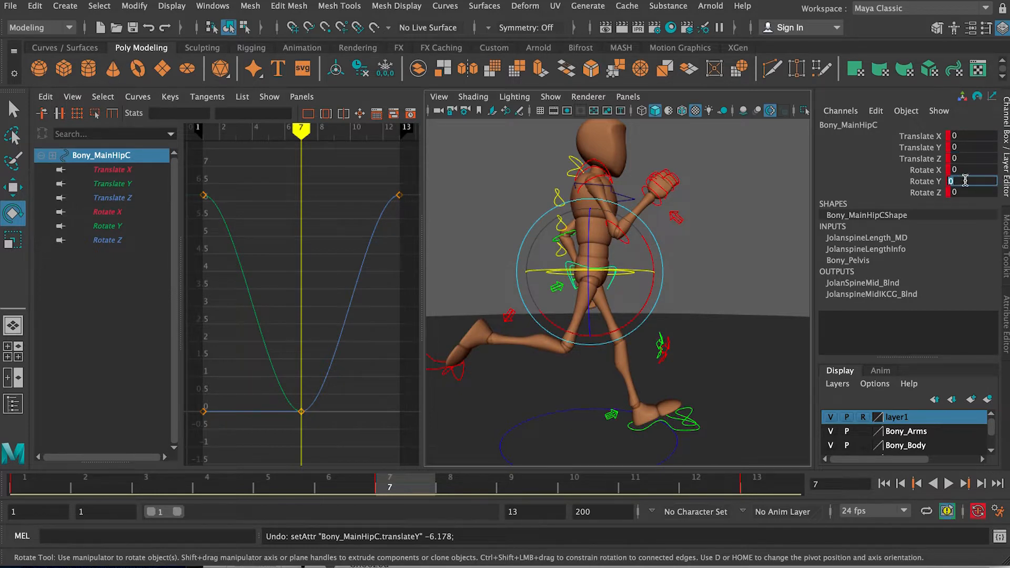
text(6.178)
key(Return)
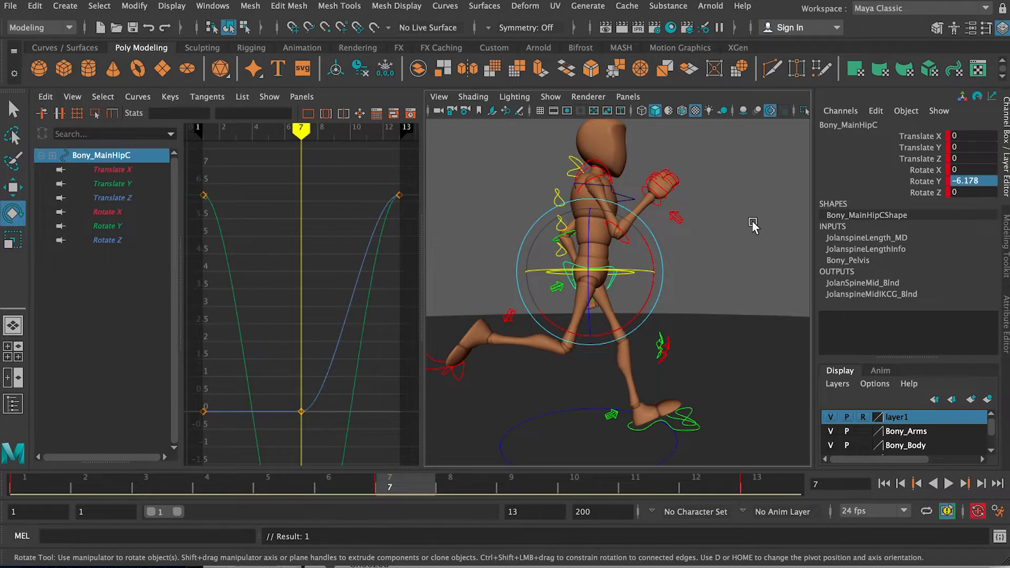
Step: Isolate the hip's Translate Z curve and set its frame 13 key to 0
mouse_move(703, 252)
alt+mouse_down()
mouse_move(623, 247)
mouse_move(685, 249)
alt+mouse_up()
scroll(308, 276, down, 2)
scroll(304, 279, down, 2)
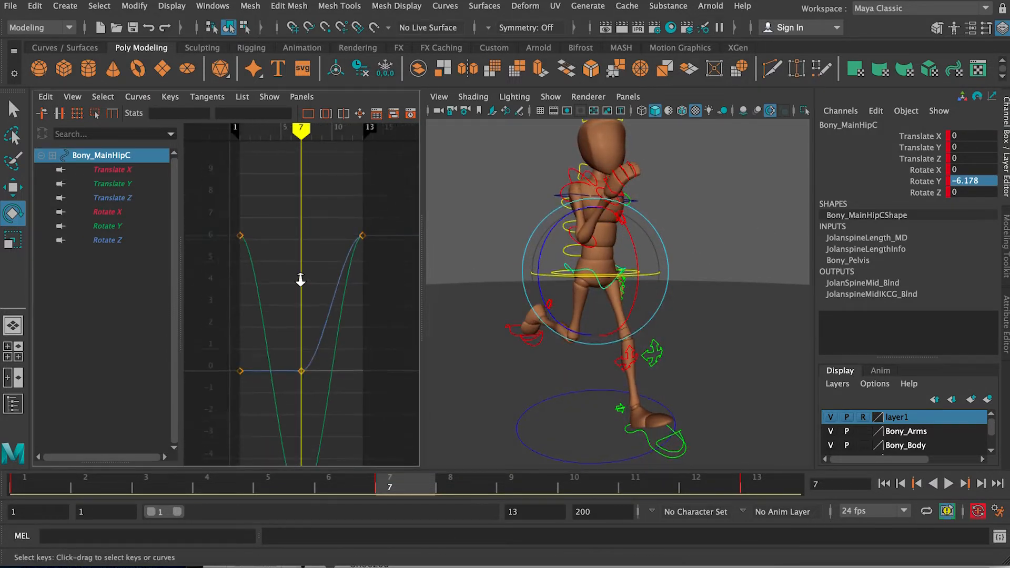
click(143, 197)
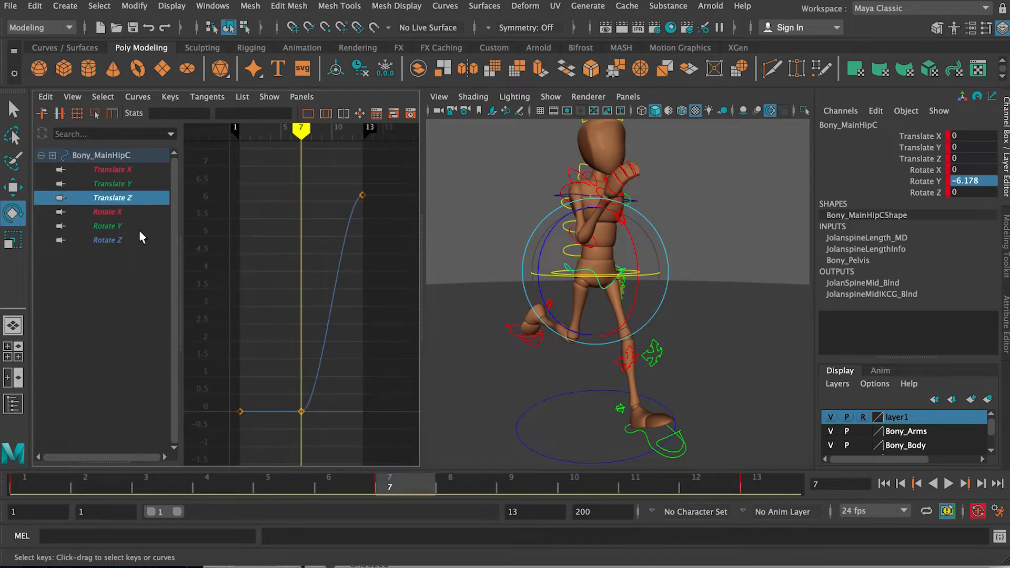
click(139, 230)
click(136, 240)
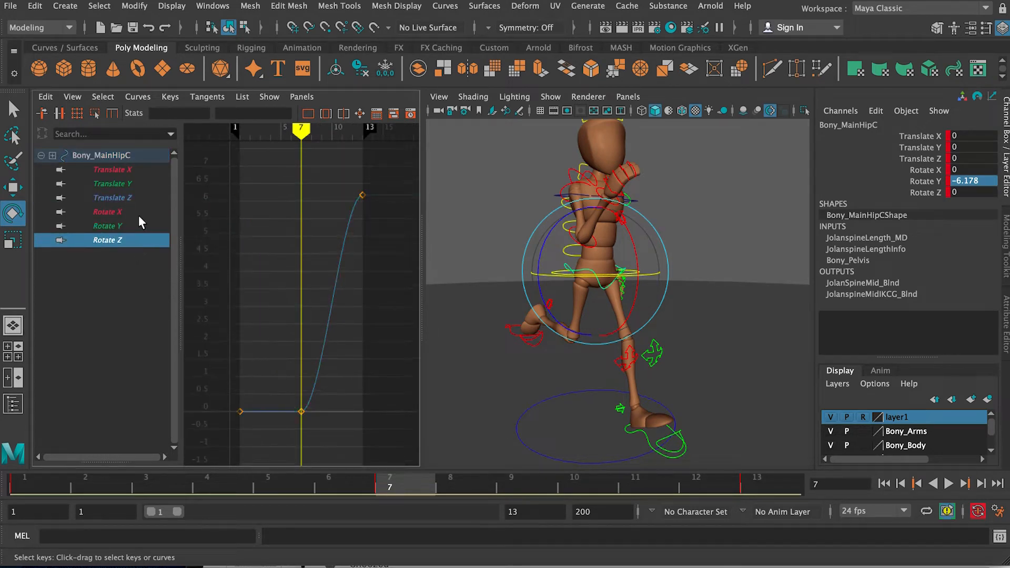
click(133, 198)
drag(335, 195, 378, 213)
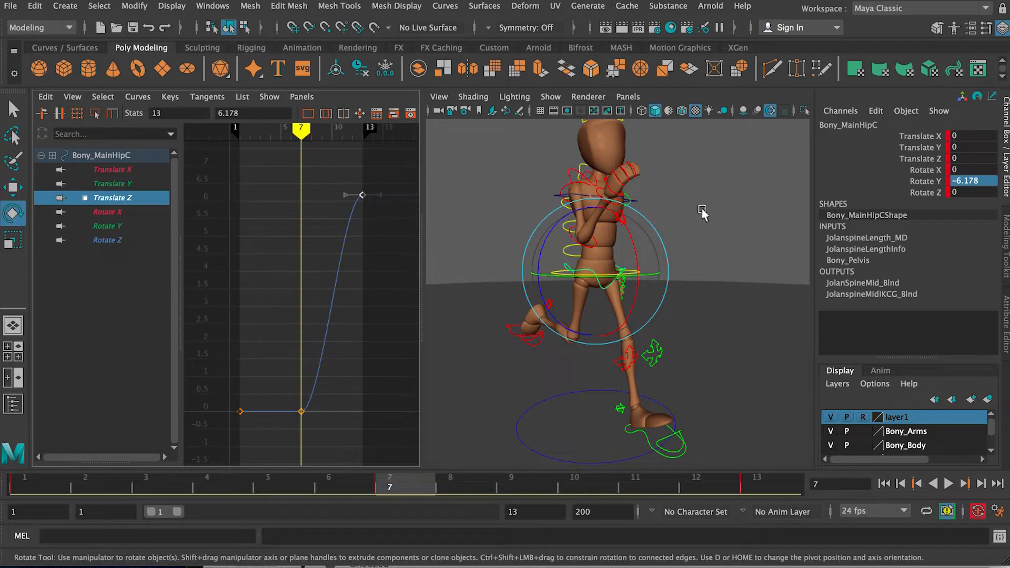
click(979, 181)
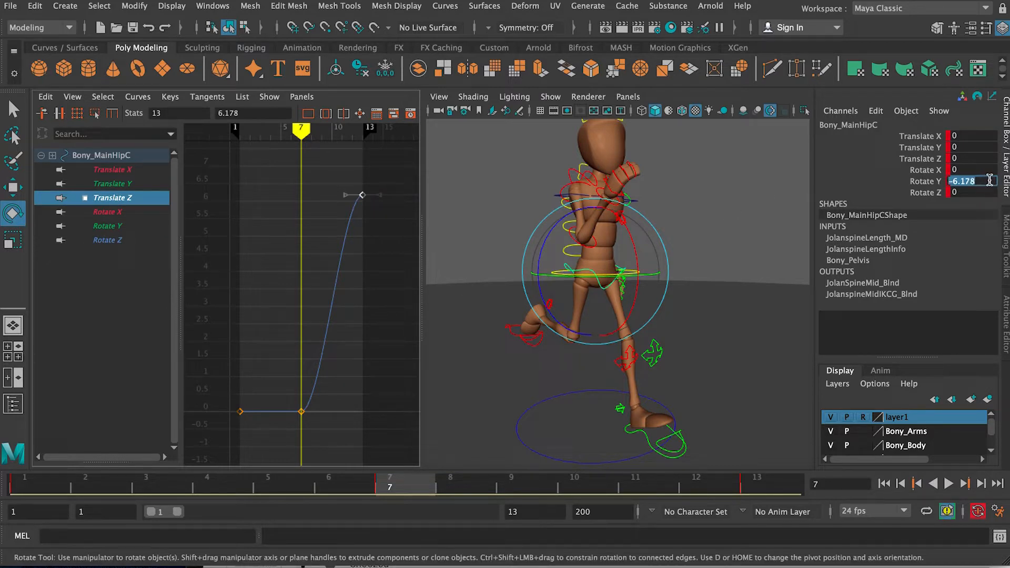
click(372, 170)
drag(379, 209, 359, 195)
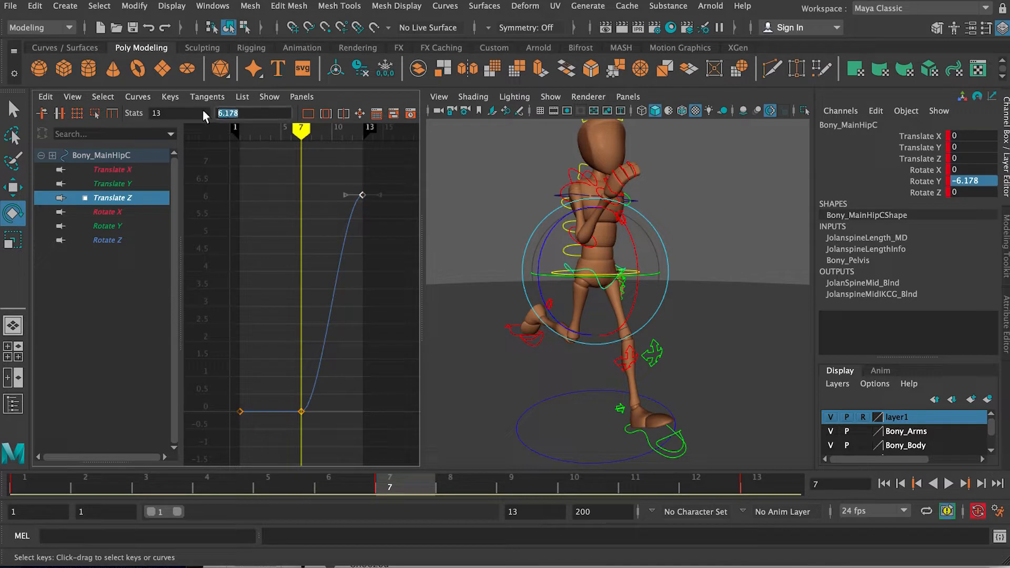
text(0)
key(Return)
Step: Isolate the hip's Rotate Z curve and set its frame 13 key to 0
click(115, 240)
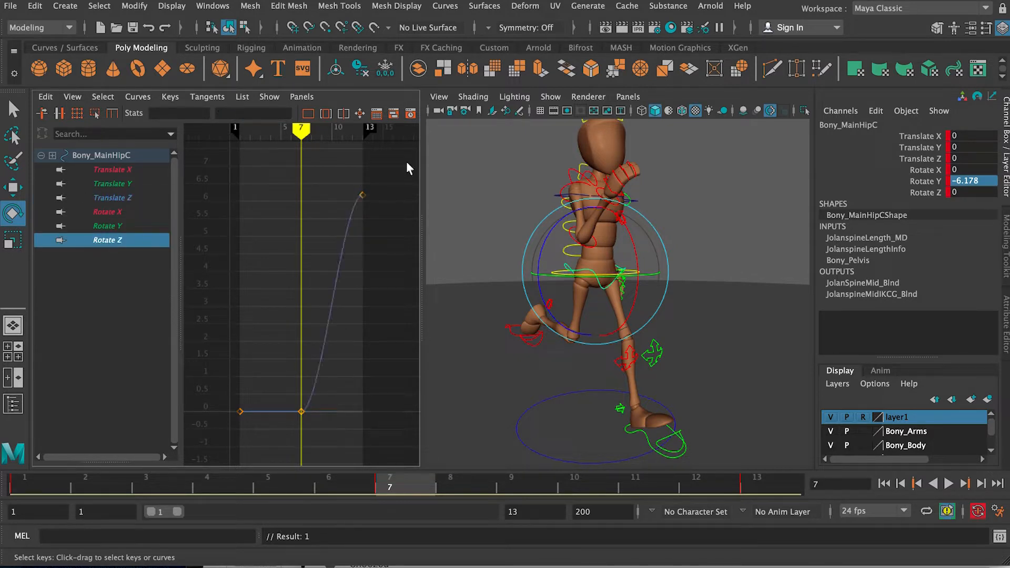
key(BackSpace)
key(Return)
drag(389, 212, 388, 211)
text(0)
key(Return)
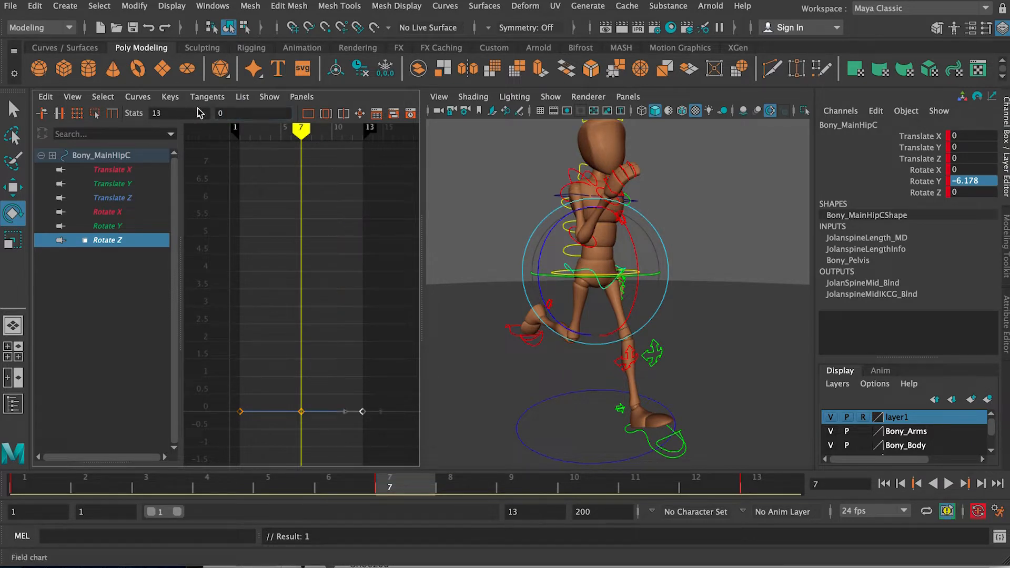
Step: Isolate the hip's Translate Y curve and set its frame 13 key to 0
click(124, 156)
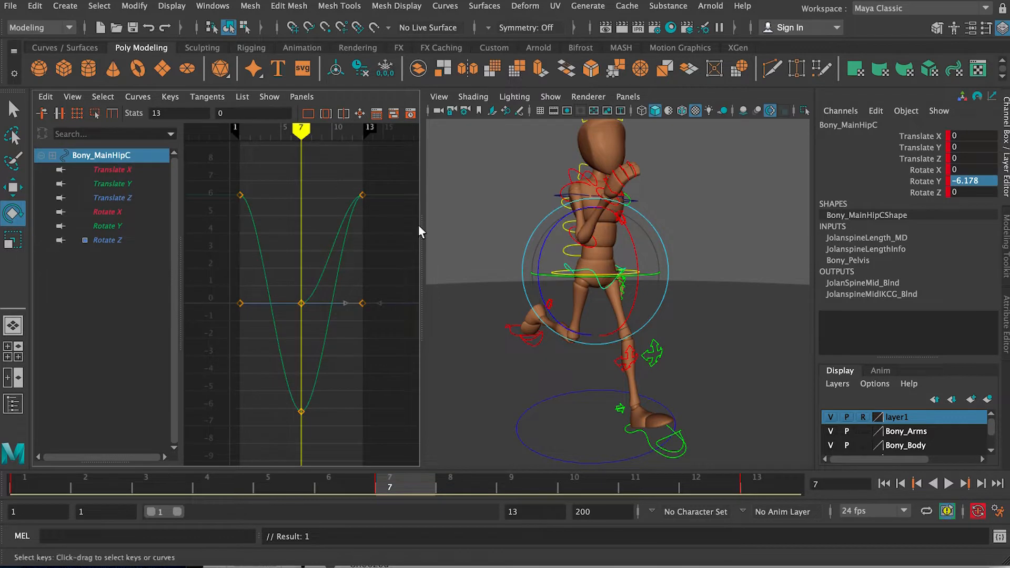
click(141, 184)
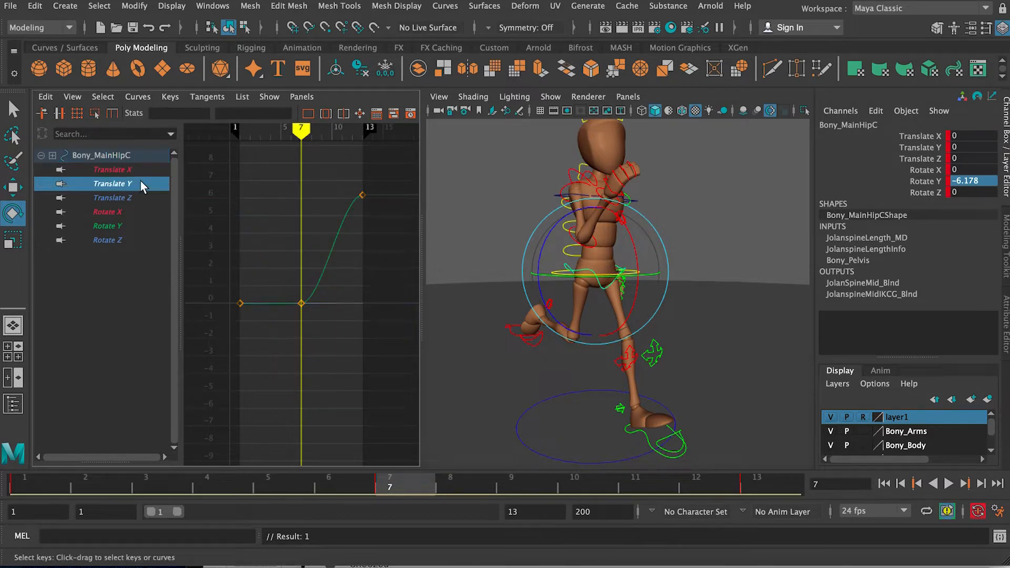
drag(343, 172, 370, 202)
double_click(252, 113)
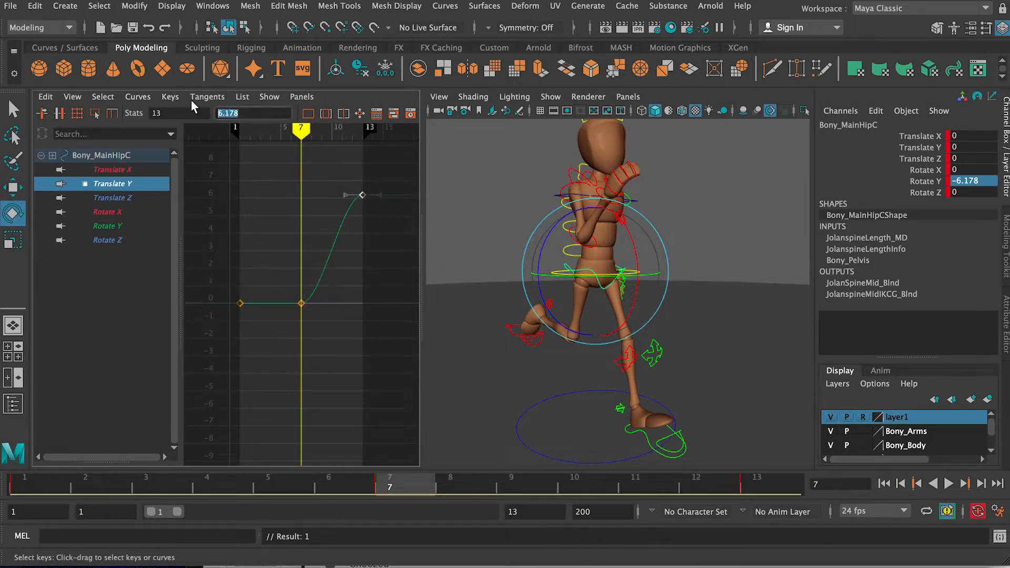
text(0)
key(Return)
Step: Isolate the hip's Rotate X curve and set its frame 13 key to 0
click(121, 195)
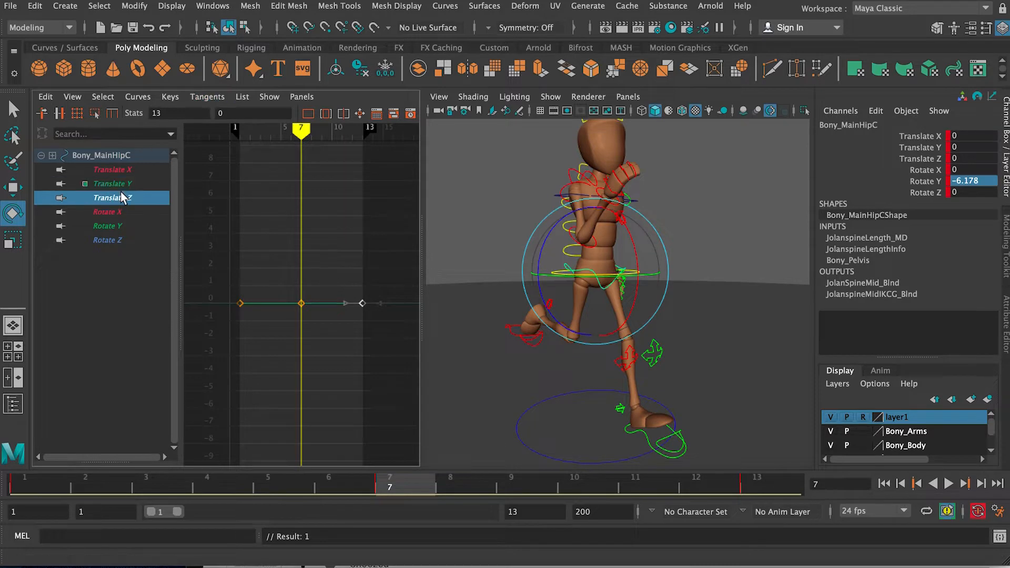
click(120, 213)
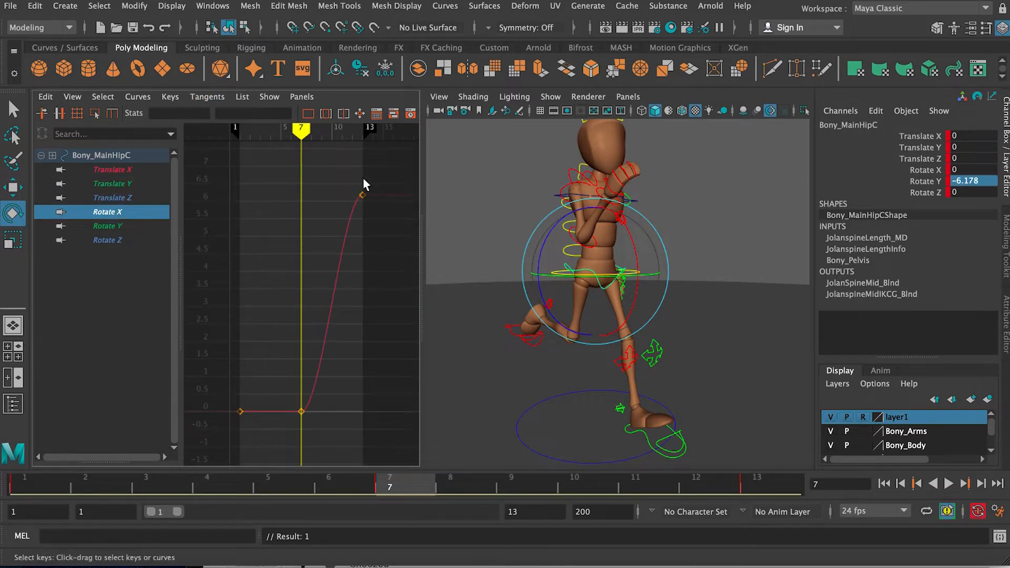
double_click(221, 113)
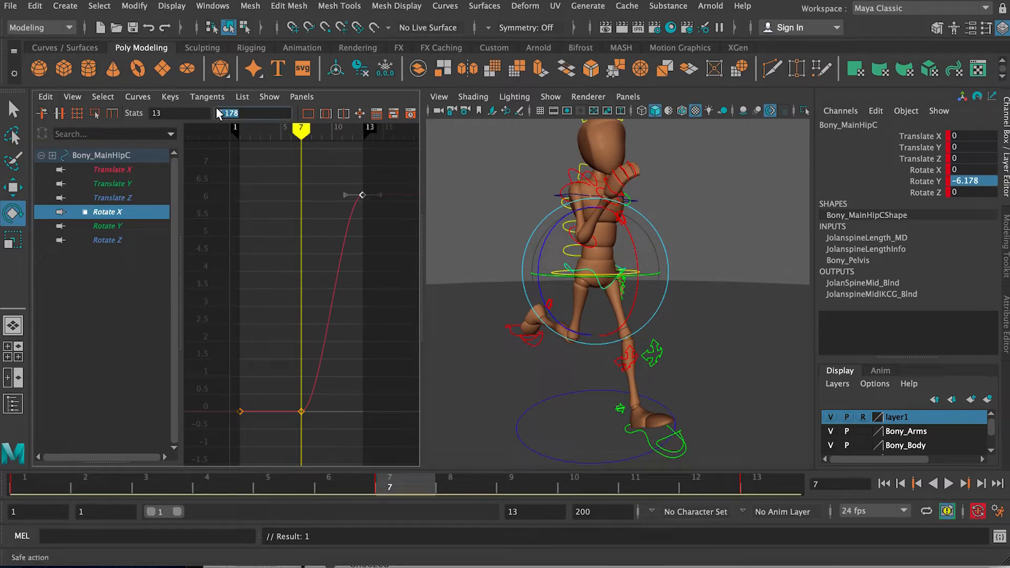
text(0)
key(Return)
Step: Isolate the hip's Rotate Y curve and play back the cycle to check the hip motion
click(132, 226)
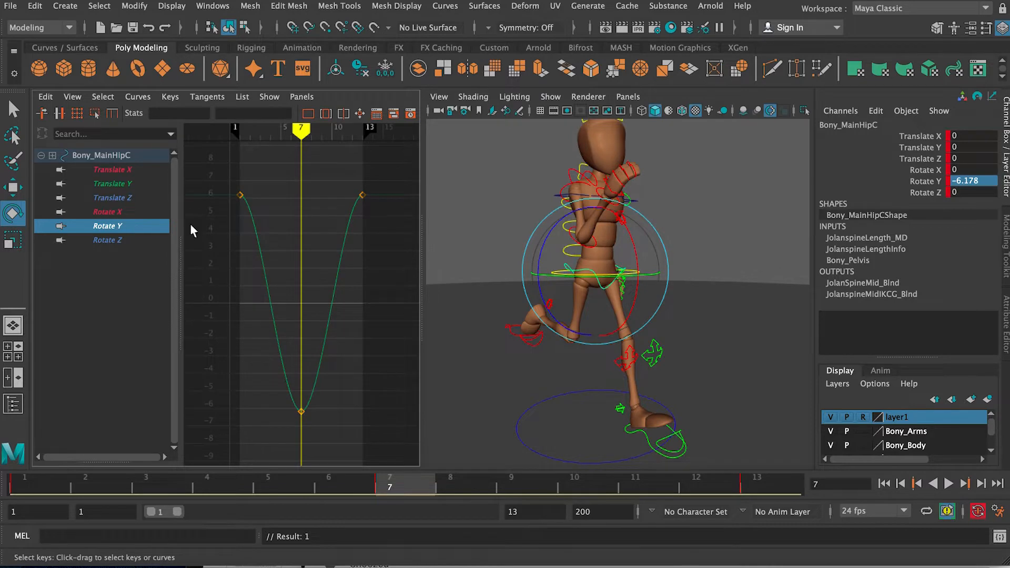
alt+drag(506, 271, 673, 293)
click(948, 484)
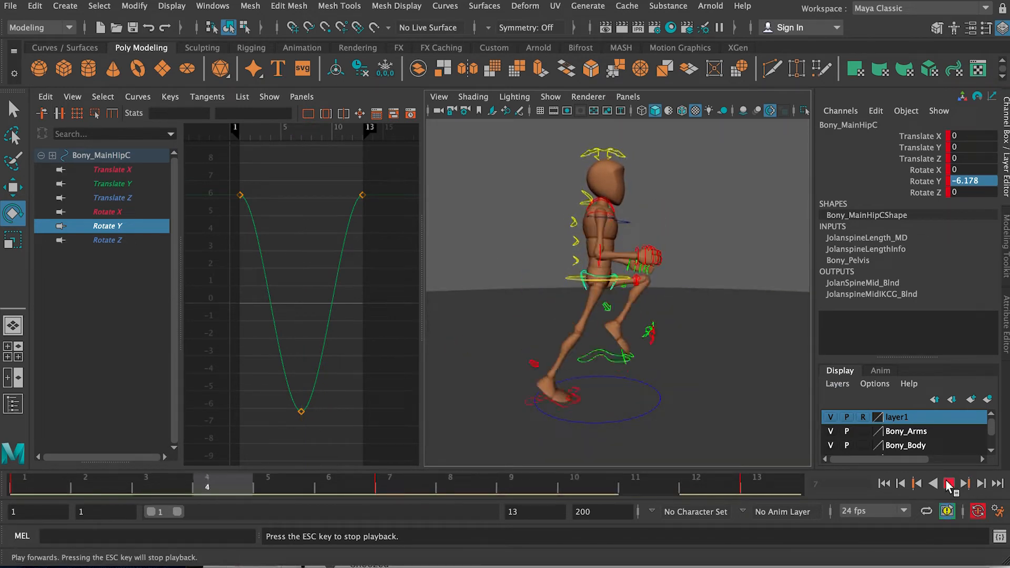
key(Escape)
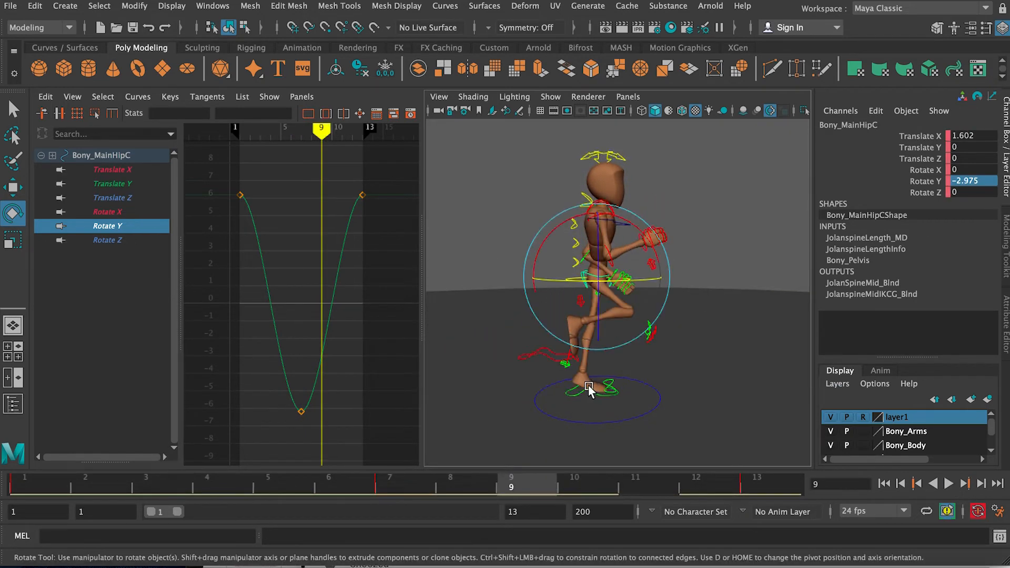
Step: Reselect the main hip control and set its Translate X to 0 on frame 13
alt+drag(604, 387, 572, 359)
click(687, 267)
click(713, 275)
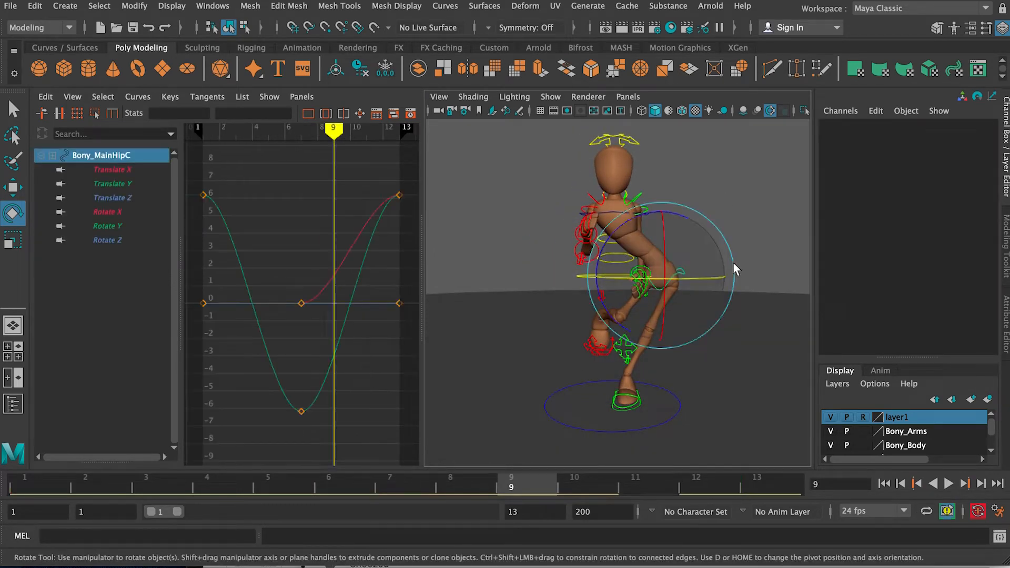
click(405, 480)
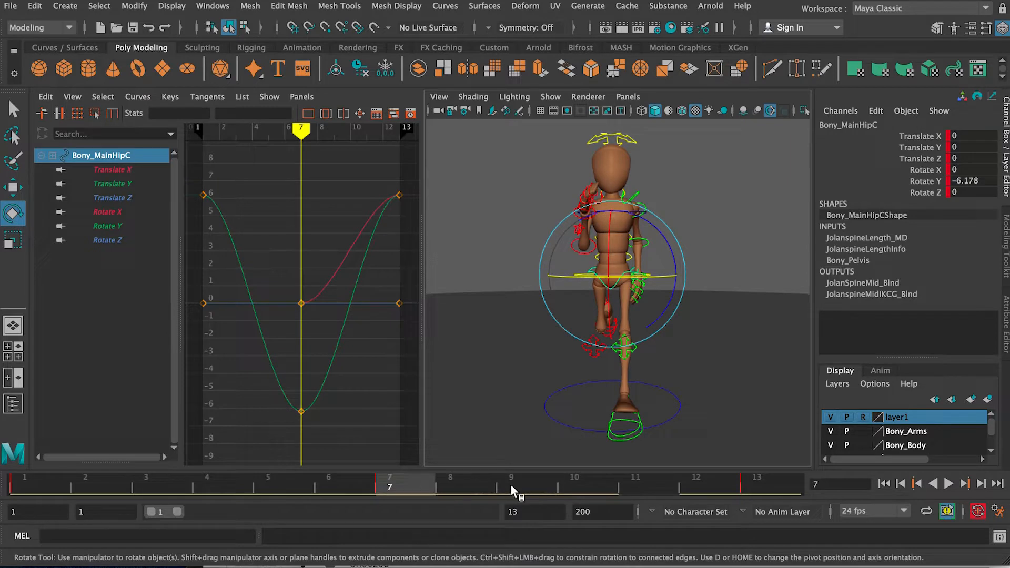
click(775, 480)
double_click(980, 136)
key(Return)
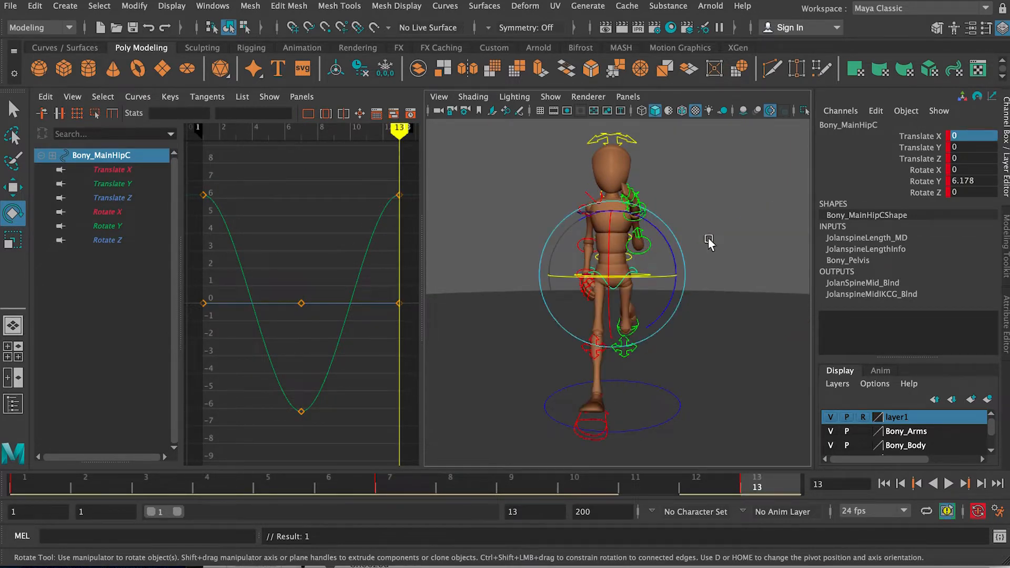
Step: Play back the run cycle from the side and check the hip's rotation
click(949, 484)
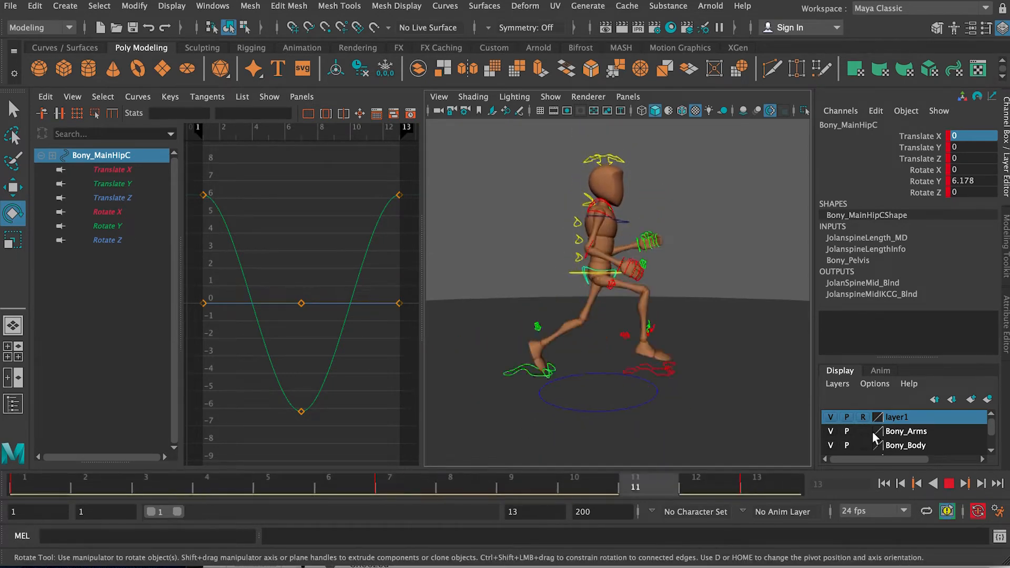
click(949, 483)
mouse_move(564, 337)
alt+mouse_down()
mouse_move(505, 313)
mouse_move(559, 322)
alt+mouse_up()
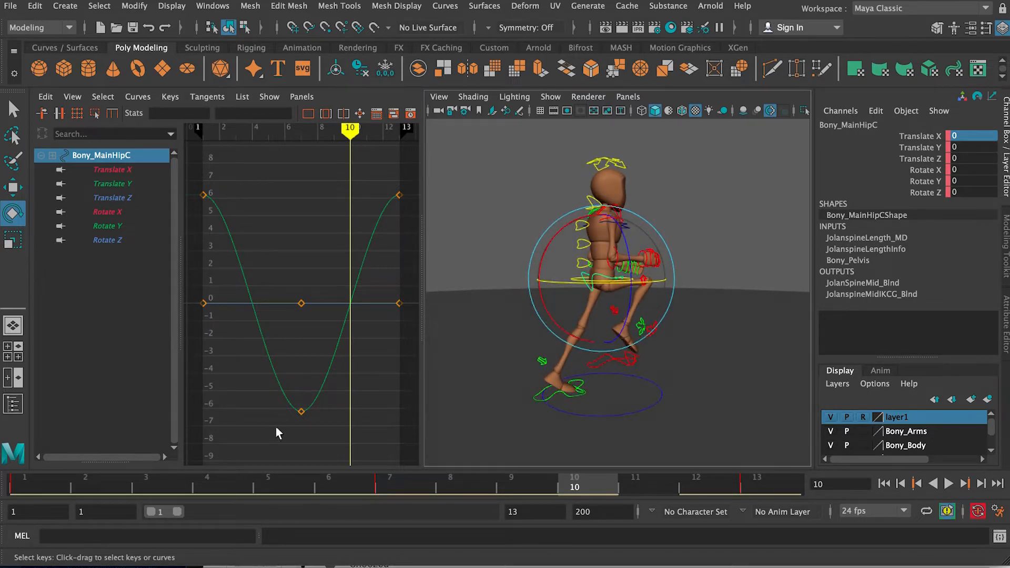
Step: Go to frame 3 and compare the hip's Rotate Y, Rotate Z and Rotate X curves with the pose from behind and the side
click(176, 477)
alt+drag(497, 316, 594, 316)
alt+right_drag(595, 318, 620, 322)
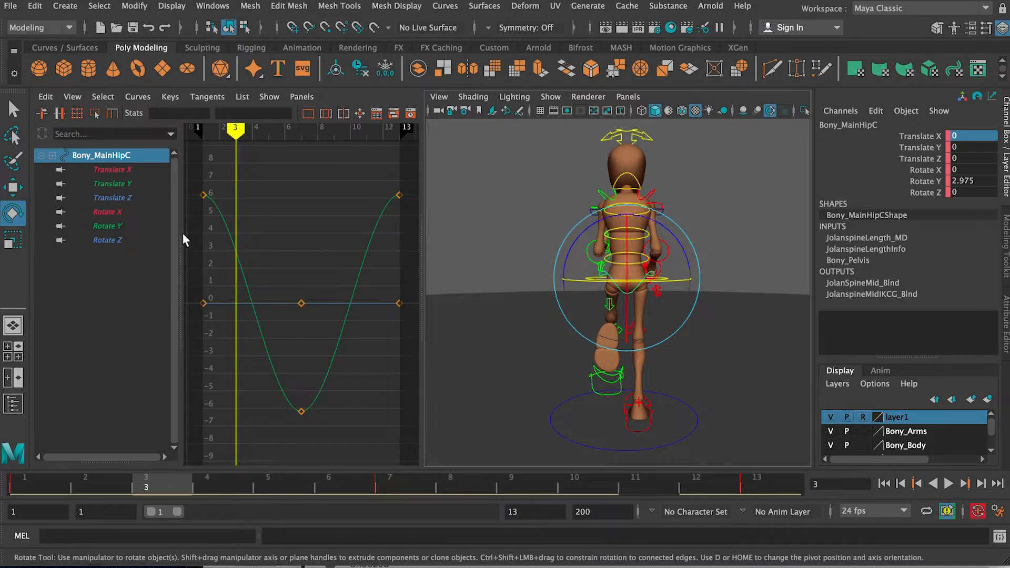
click(121, 226)
click(113, 240)
alt+drag(580, 236, 605, 253)
click(123, 226)
click(121, 211)
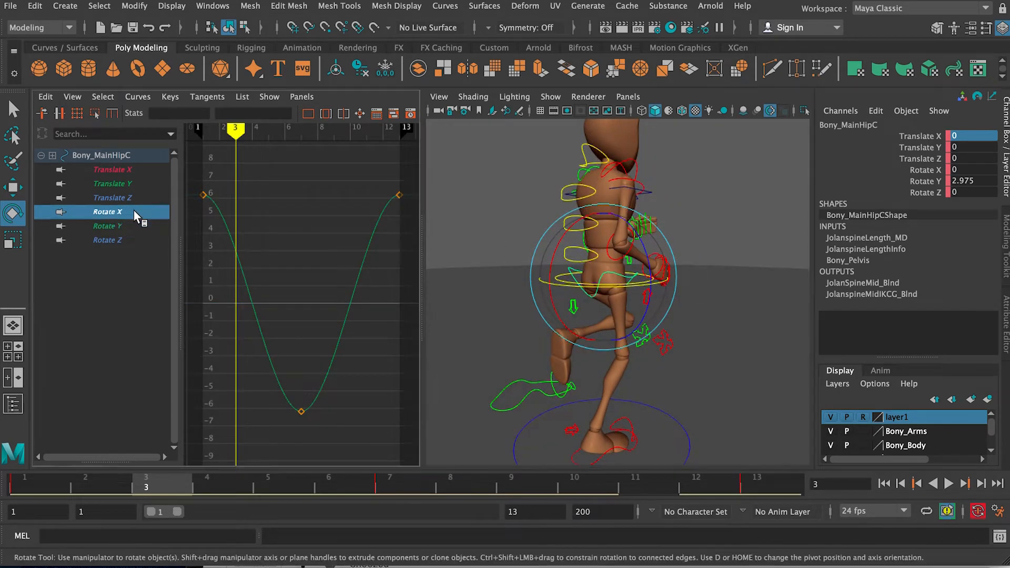
alt+drag(542, 252, 562, 246)
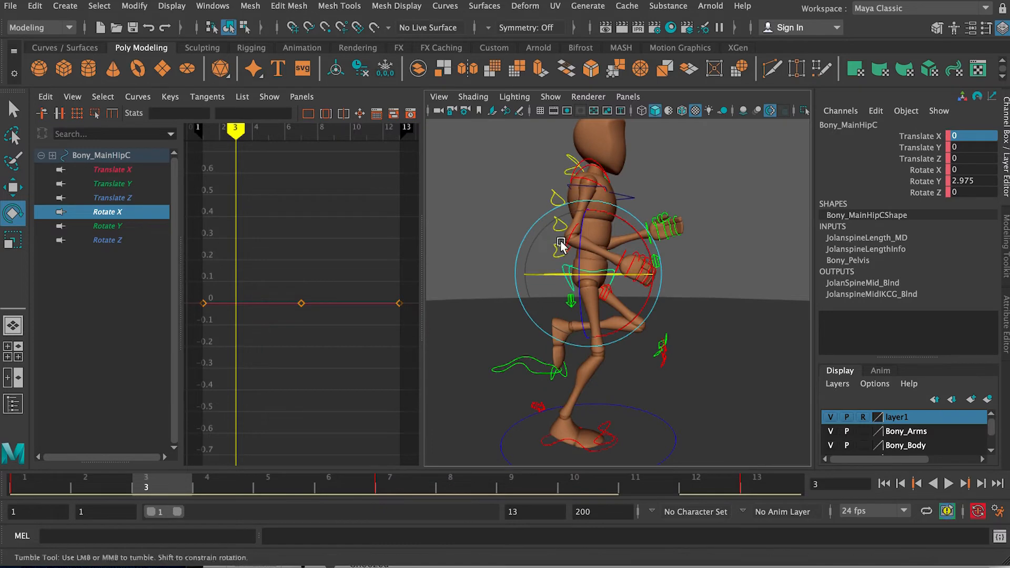
Step: Isolate the hip's Rotate Z curve and key a tilt of about -3.031 in Rotate Z on frame 3
click(127, 240)
alt+drag(626, 259, 689, 261)
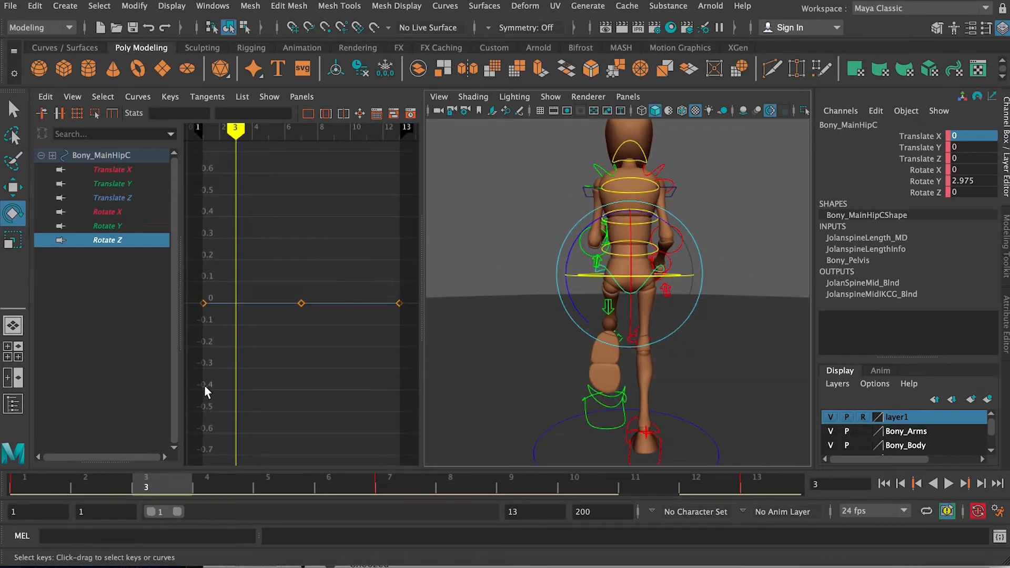
drag(568, 259, 570, 261)
key(s)
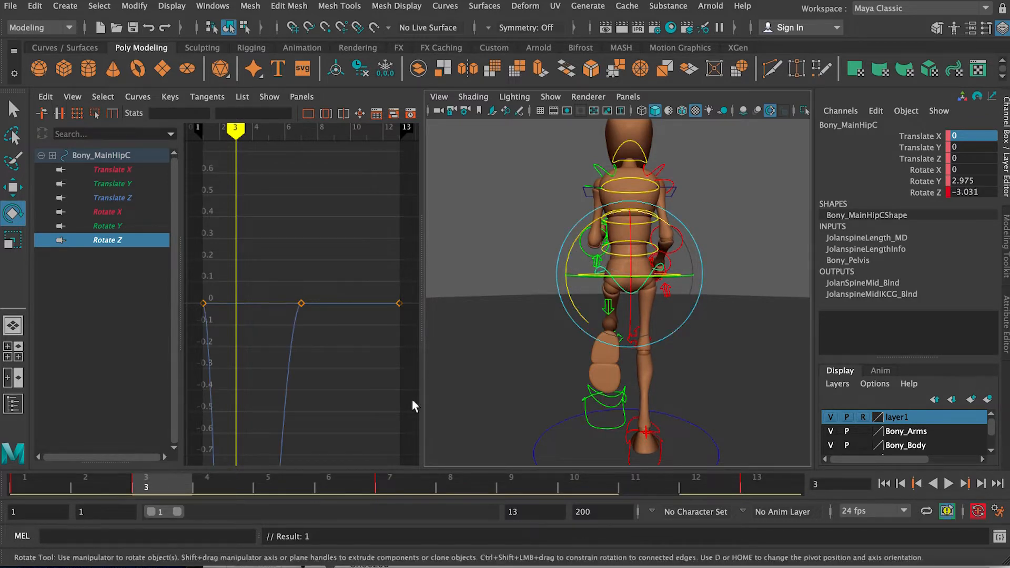
Step: Key the hip's Rotate Z on frame 7 and adjust that key to about -2.276 on the curve
drag(315, 480, 397, 486)
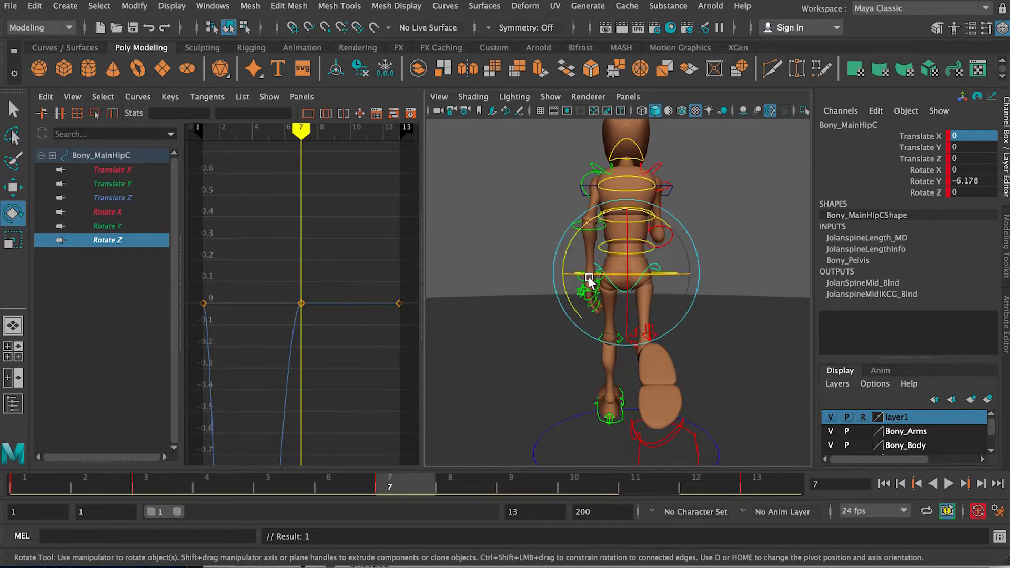
click(566, 292)
drag(566, 293, 565, 295)
alt+right_drag(338, 298, 280, 289)
alt+middle_drag(305, 260, 323, 174)
click(321, 303)
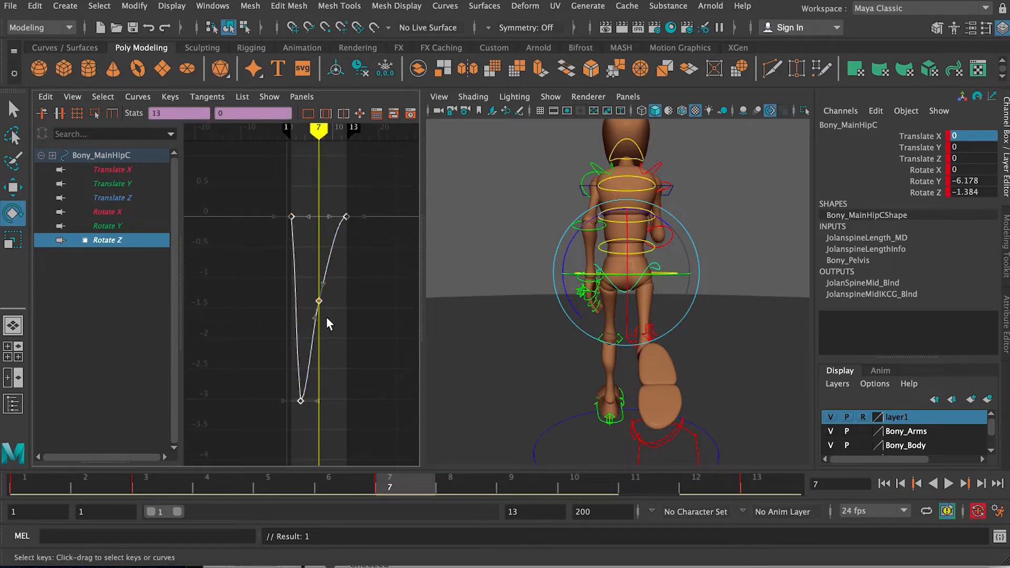
key(Delete)
middle_drag(319, 300, 320, 355)
alt+right_drag(320, 355, 360, 307)
key(f)
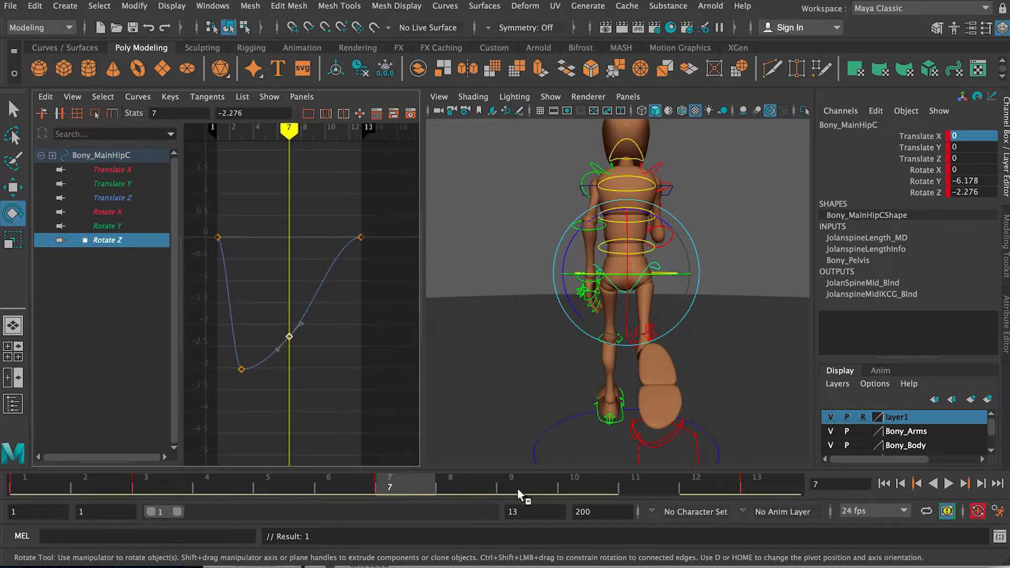
Step: Try a Rotate Z value of 6.178 for the hip on frame 9
drag(516, 482, 545, 484)
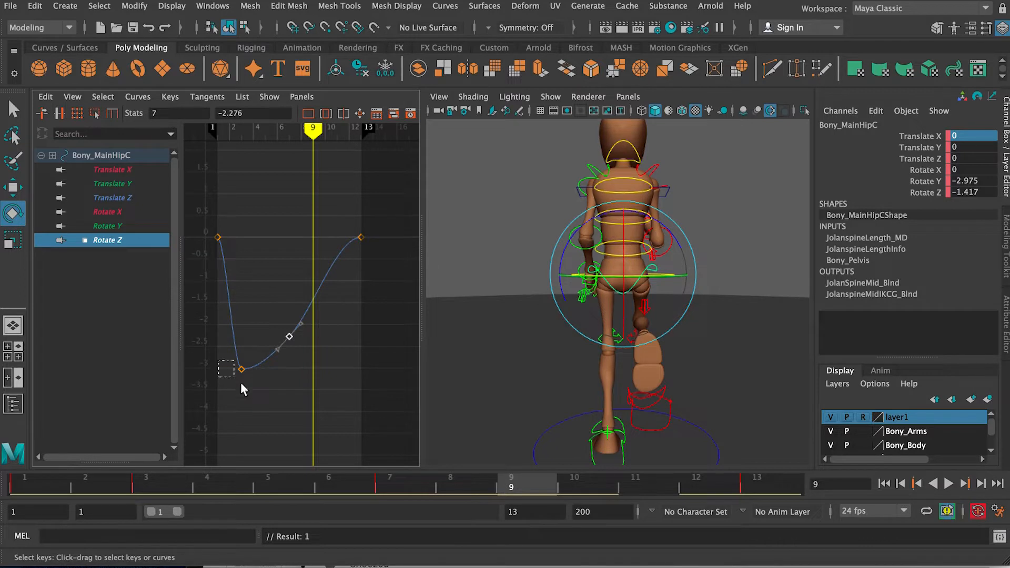
double_click(990, 192)
text(6.178)
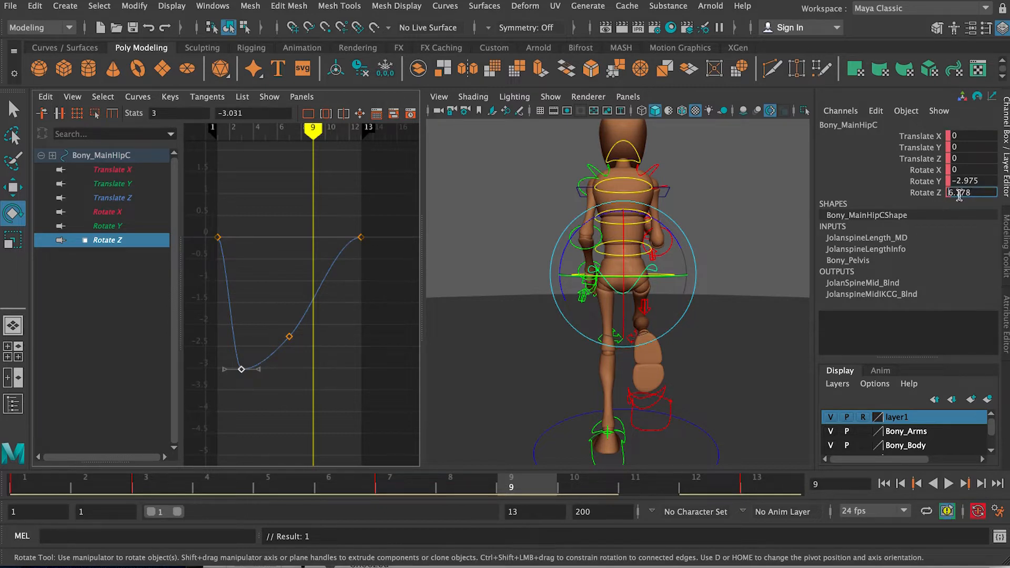
key(Return)
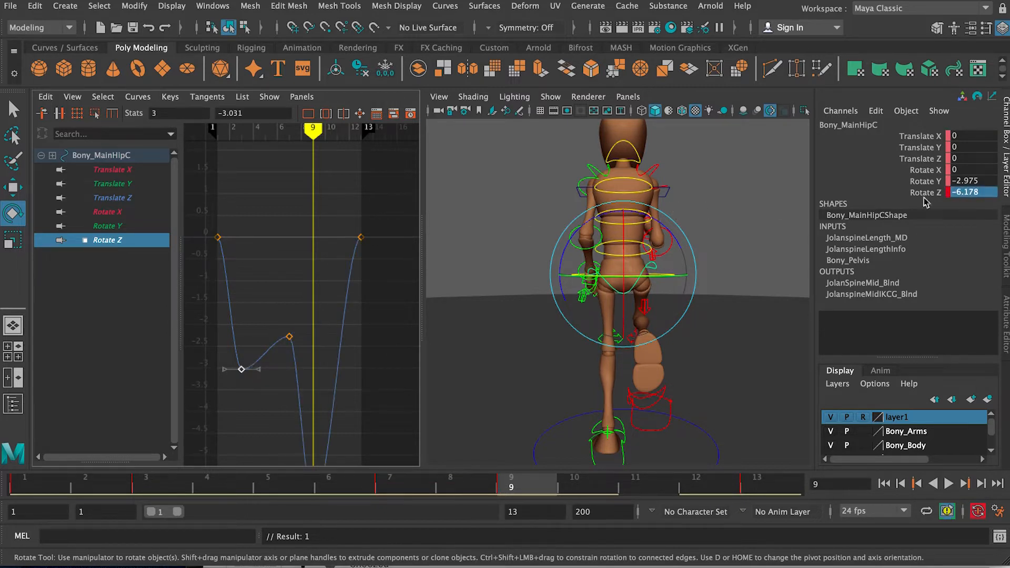
click(947, 193)
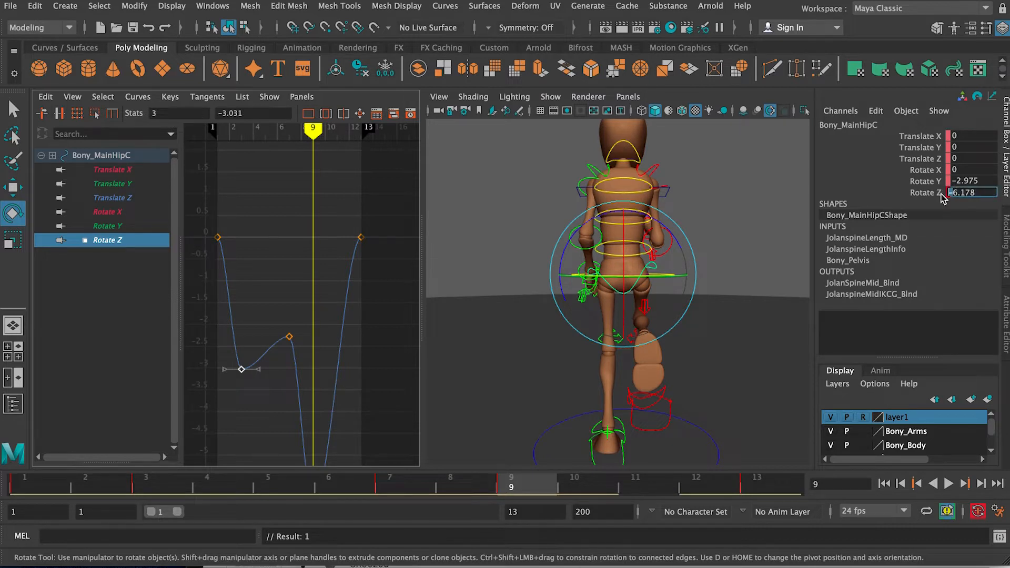
key(Return)
click(986, 193)
key(BackSpace)
key(Return)
mouse_move(399, 227)
alt+right_down()
mouse_move(381, 228)
mouse_move(390, 227)
alt+right_up()
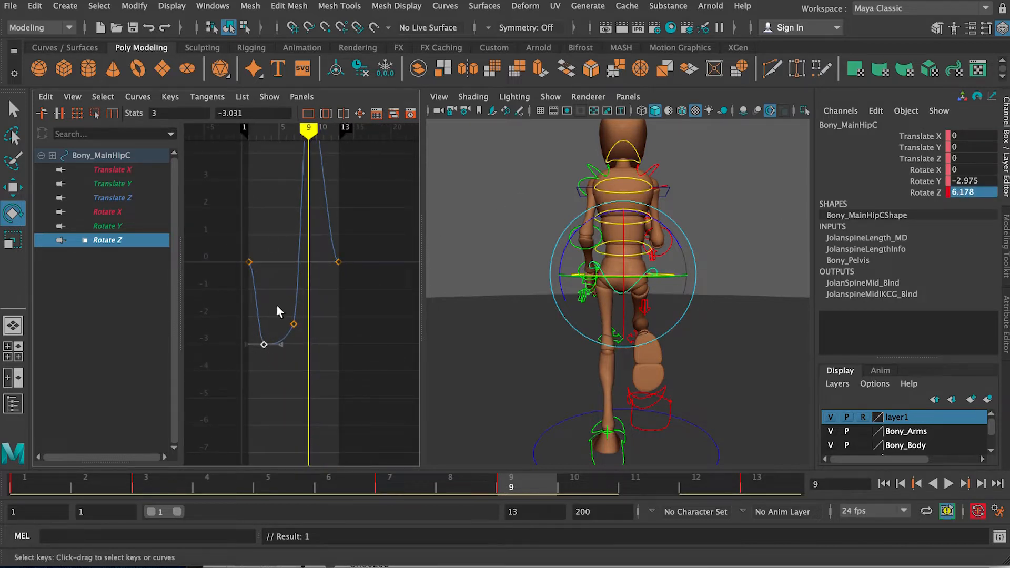
Step: Set the hip's Rotate Z to 3.031 on frame 9, mirroring the tilt keyed on frame 3
click(253, 110)
click(981, 191)
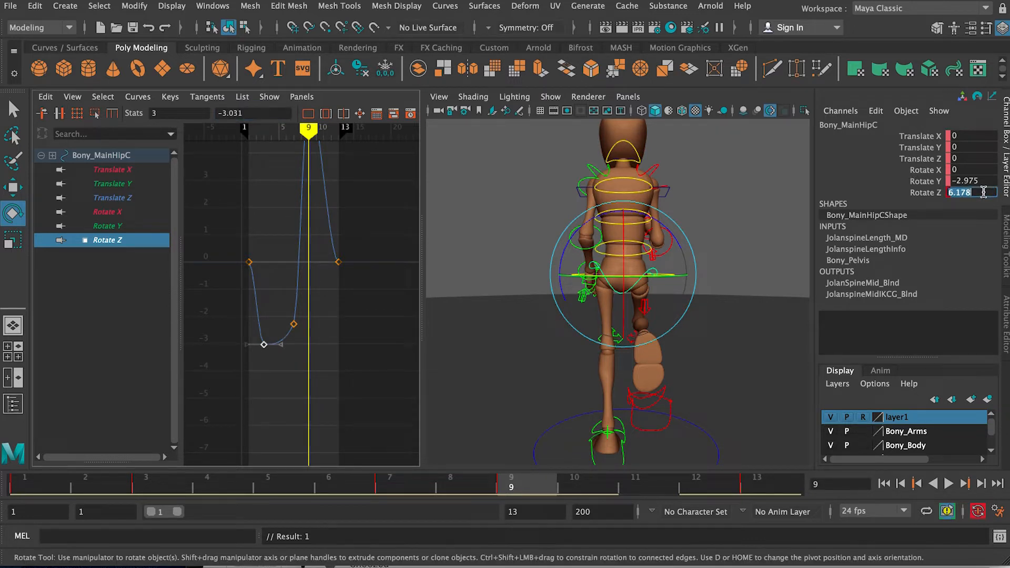
text(3.031)
key(Return)
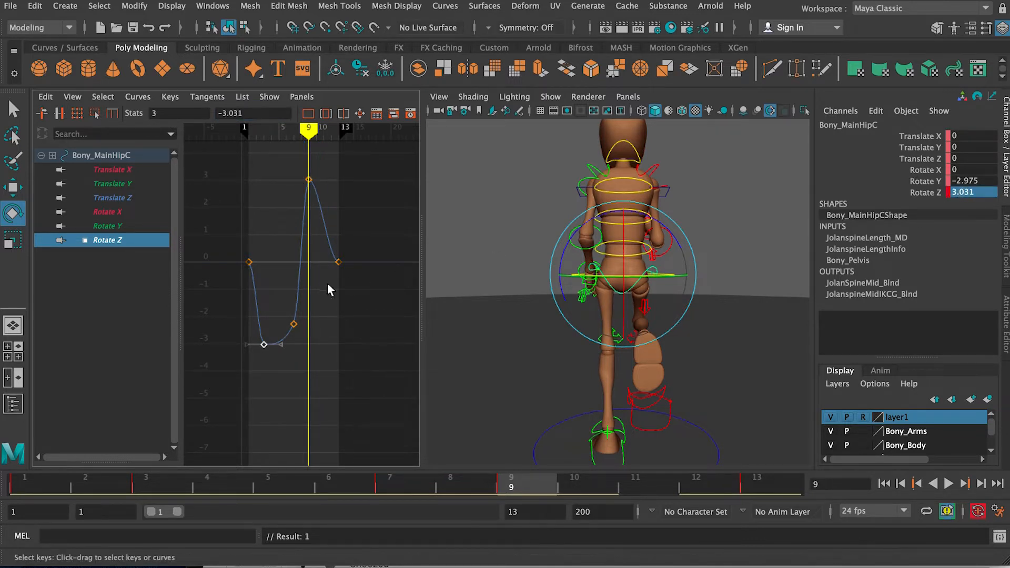
Step: Key the hip's Rotate Z at 2.276 on frame 13, mirroring the value keyed on frame 7
drag(639, 478, 758, 484)
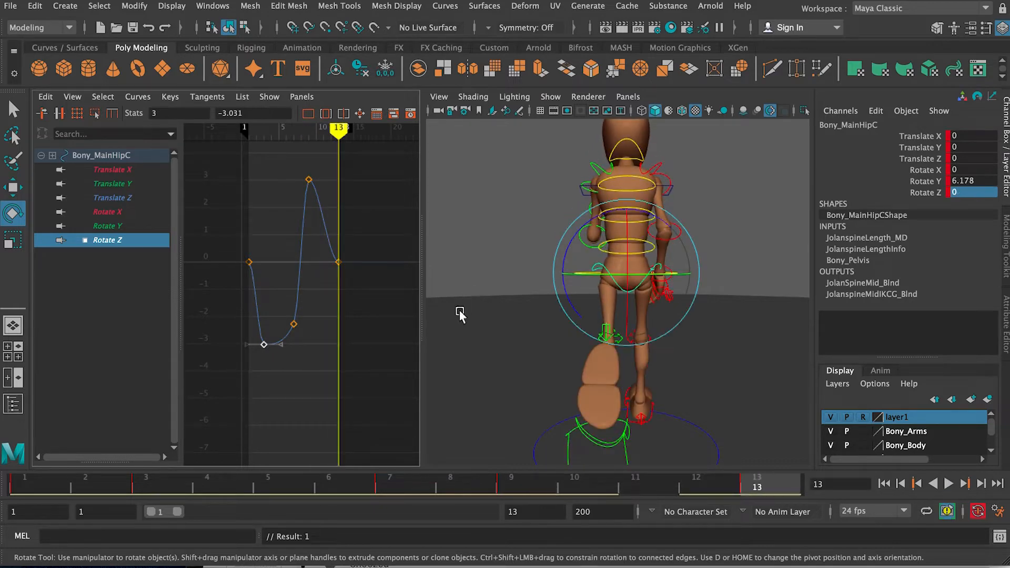
drag(684, 483, 762, 490)
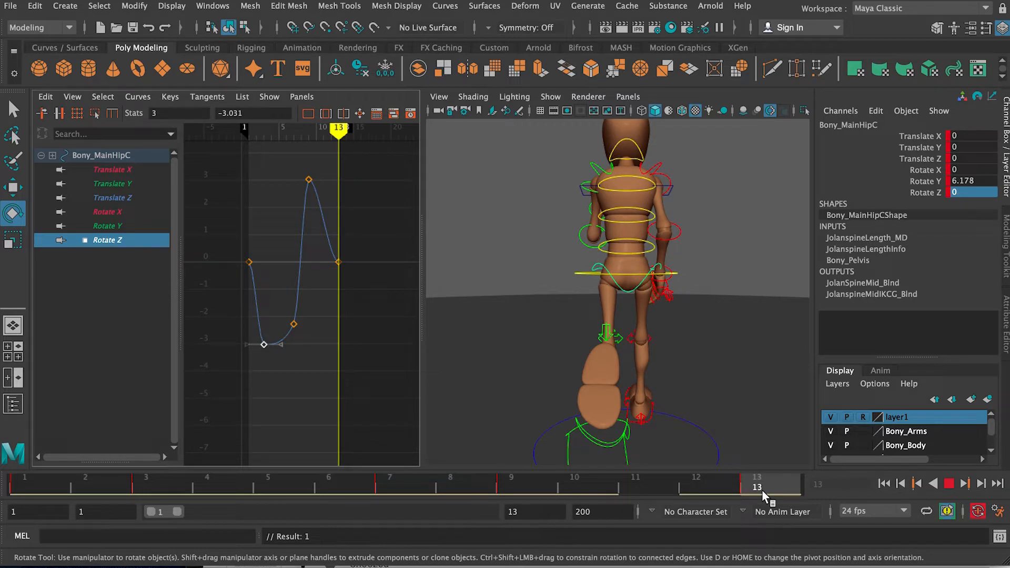
mouse_move(762, 490)
mouse_down()
mouse_move(460, 478)
mouse_move(757, 492)
mouse_up()
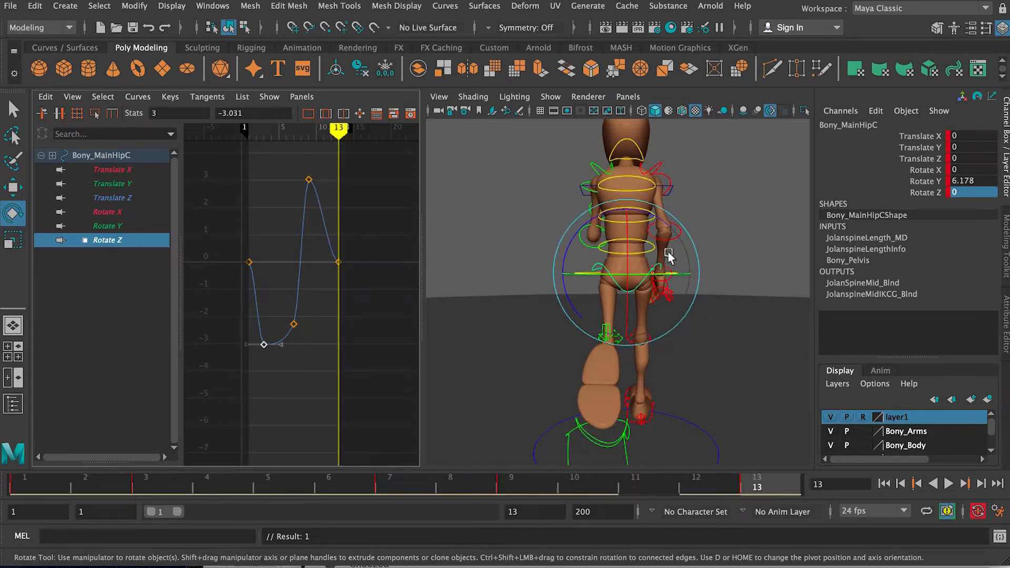
mouse_move(572, 242)
mouse_down()
mouse_move(600, 246)
mouse_move(570, 238)
mouse_move(579, 238)
mouse_up()
drag(277, 289, 305, 328)
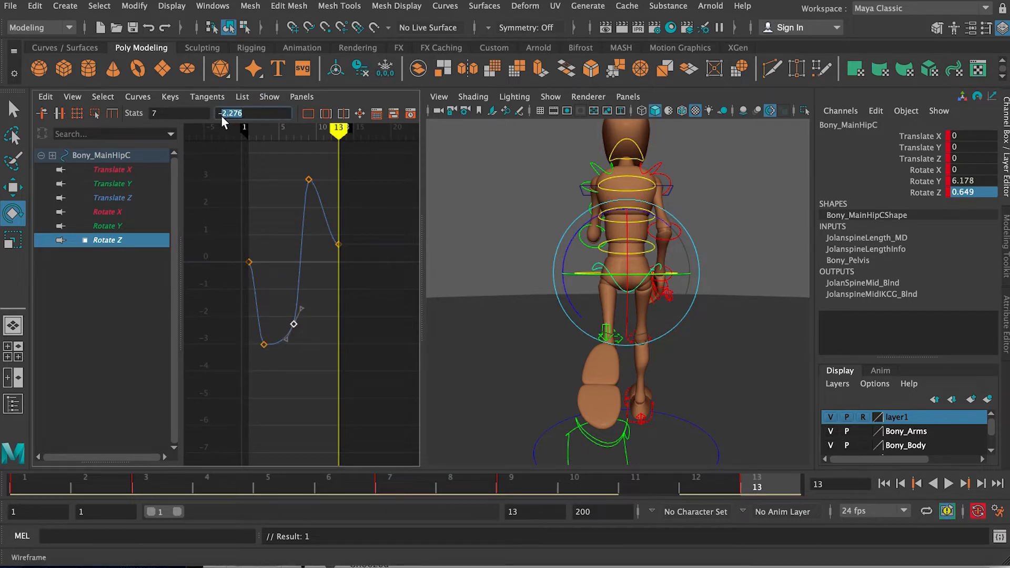
double_click(976, 191)
text(2.276)
key(Return)
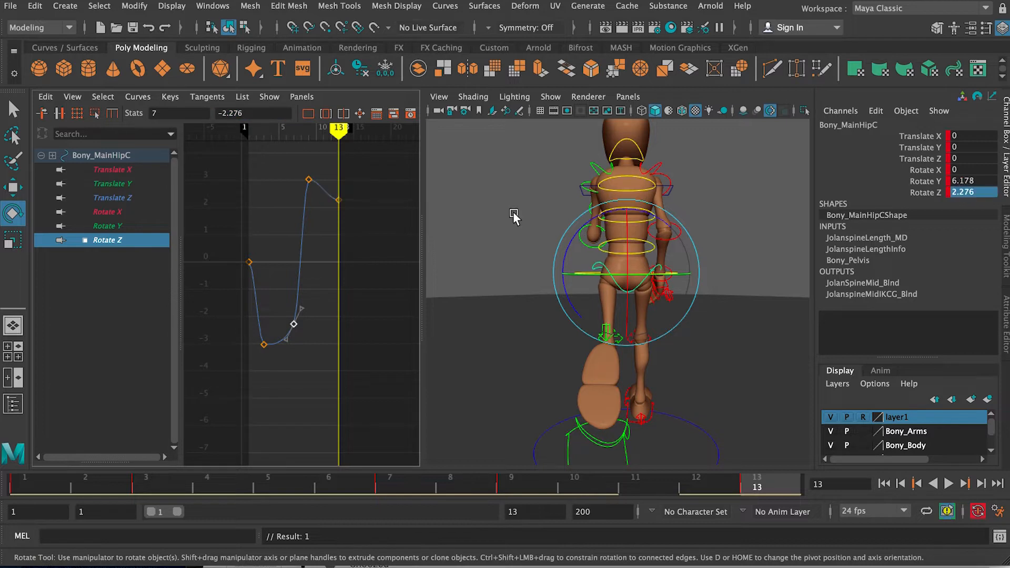
Step: Set the first Rotate Z key on frame 1 to 2.276 to match the final key
click(339, 200)
drag(292, 166, 368, 239)
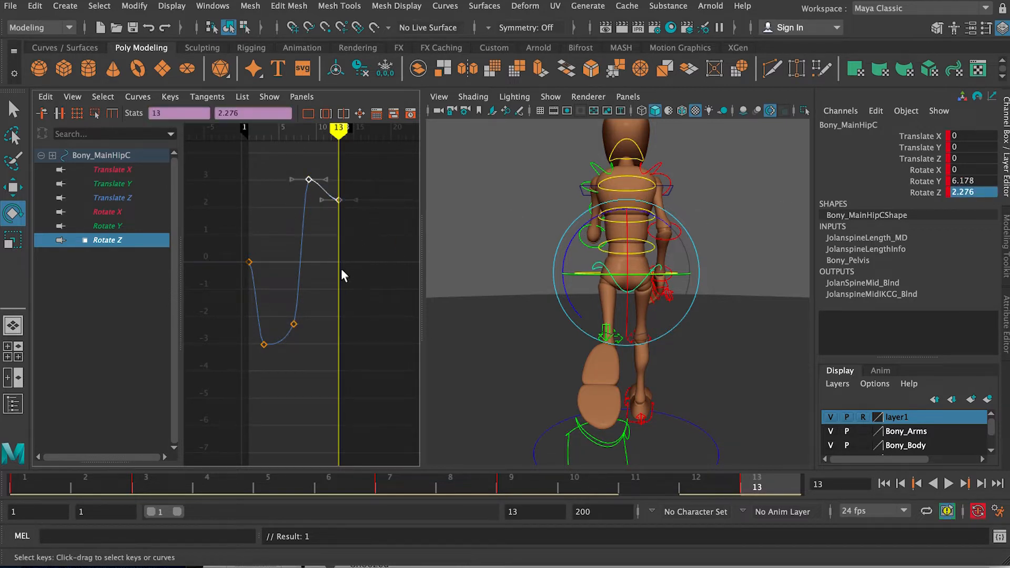
drag(326, 202, 327, 200)
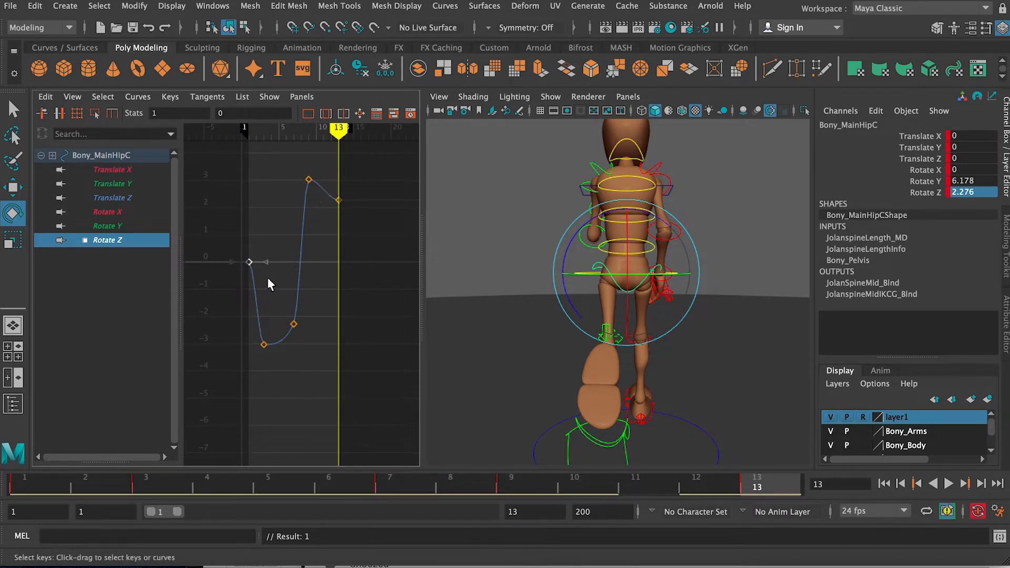
click(235, 114)
text(2.276)
key(Return)
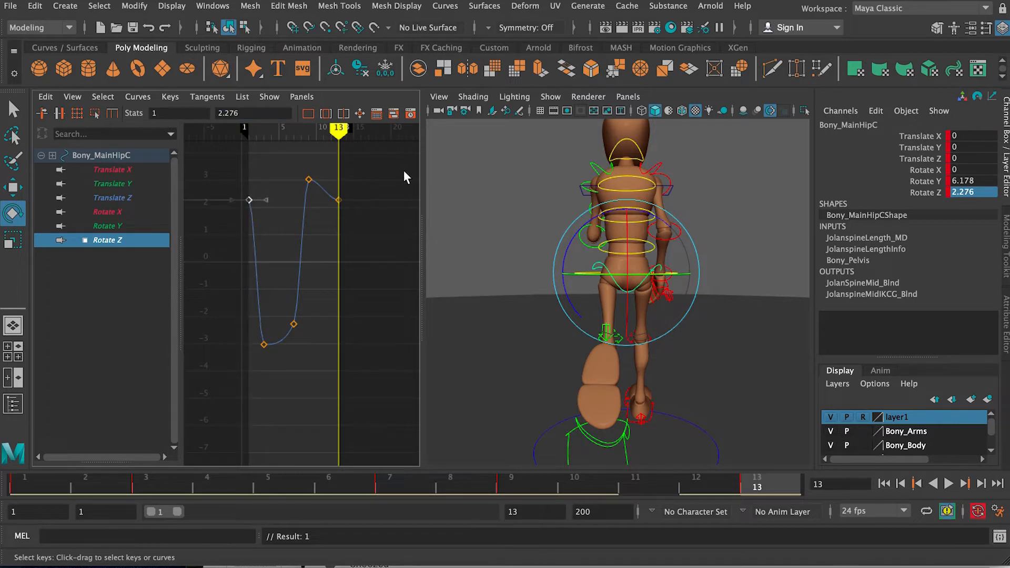
Step: Angle the Rotate Z tangents of the frame 1 and frame 13 keys downward along the curve's slope
drag(265, 202, 251, 224)
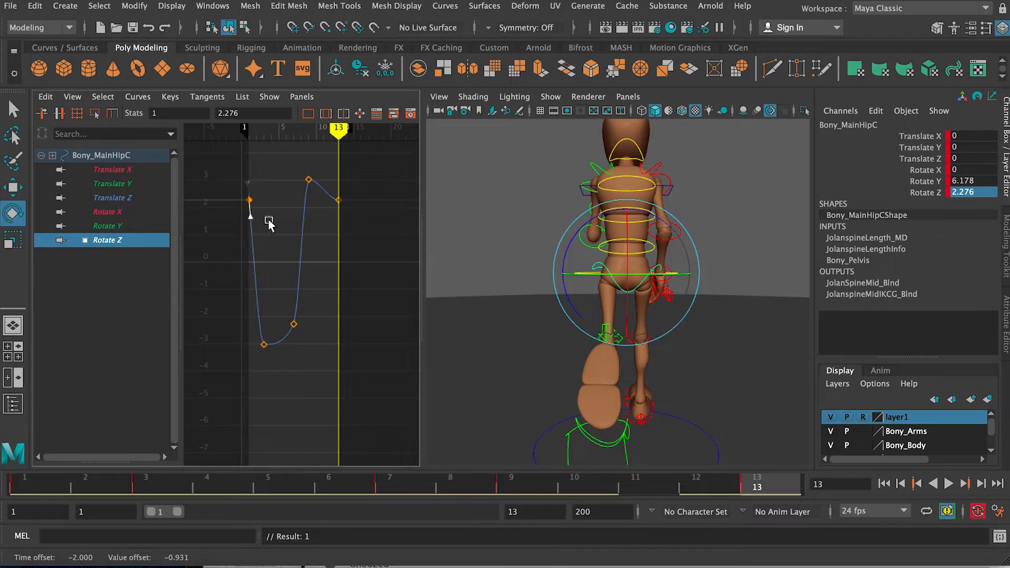
drag(360, 224, 325, 192)
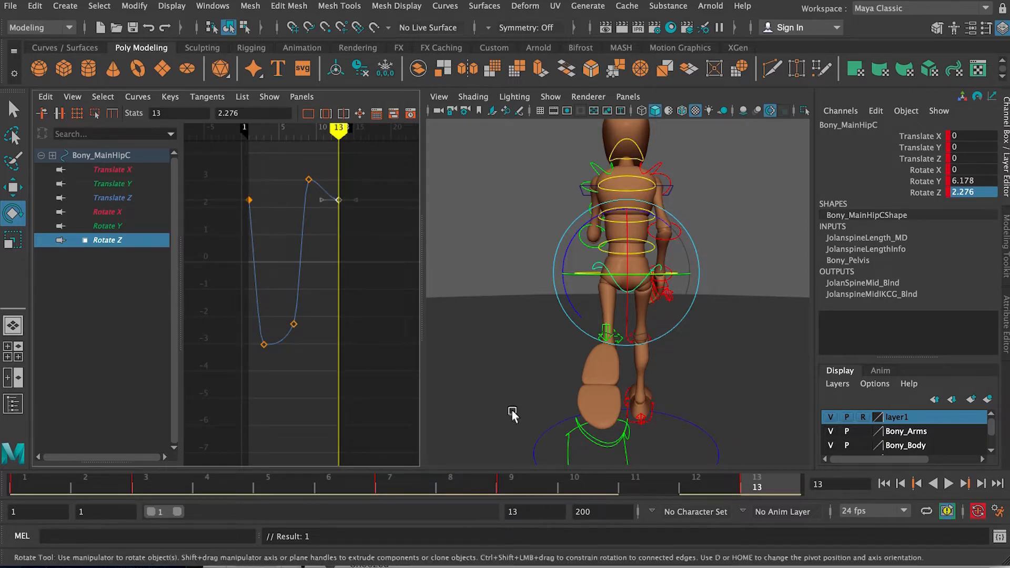
drag(423, 220, 609, 223)
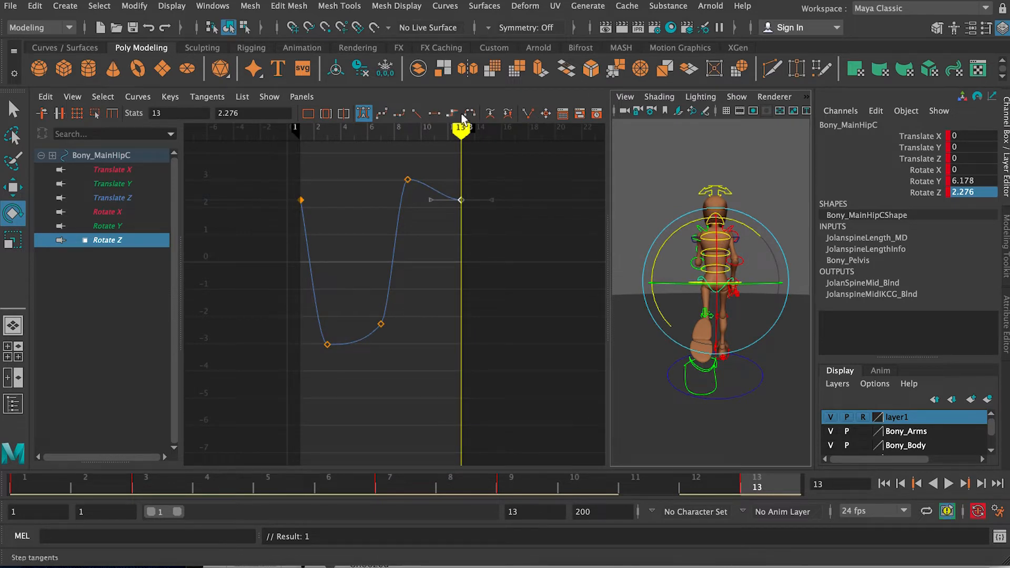
drag(427, 192, 441, 208)
middle_drag(439, 181, 438, 186)
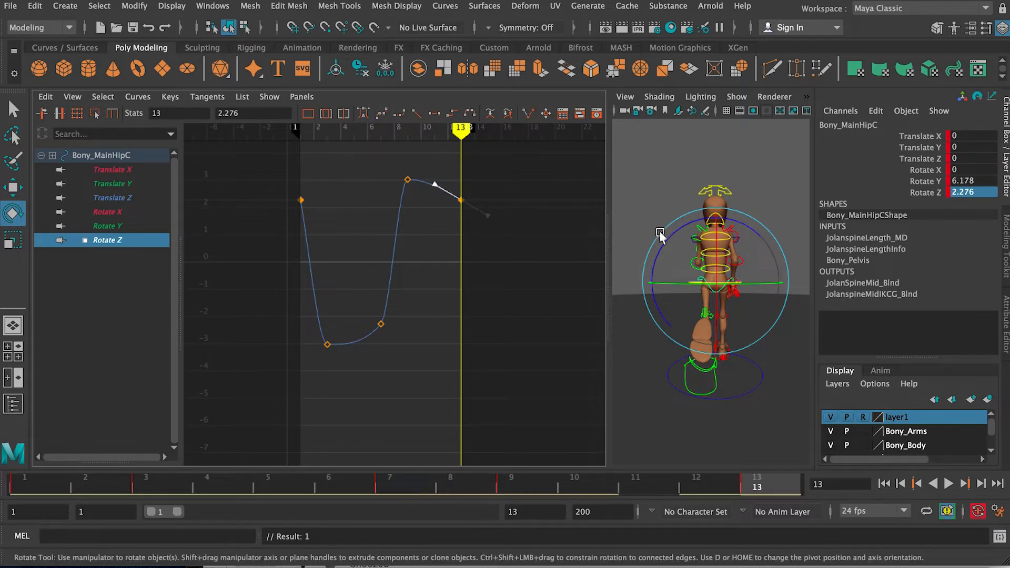
drag(608, 197, 575, 228)
Step: Deselect the hip control and play back the run cycle from behind and from the side
click(714, 182)
click(948, 484)
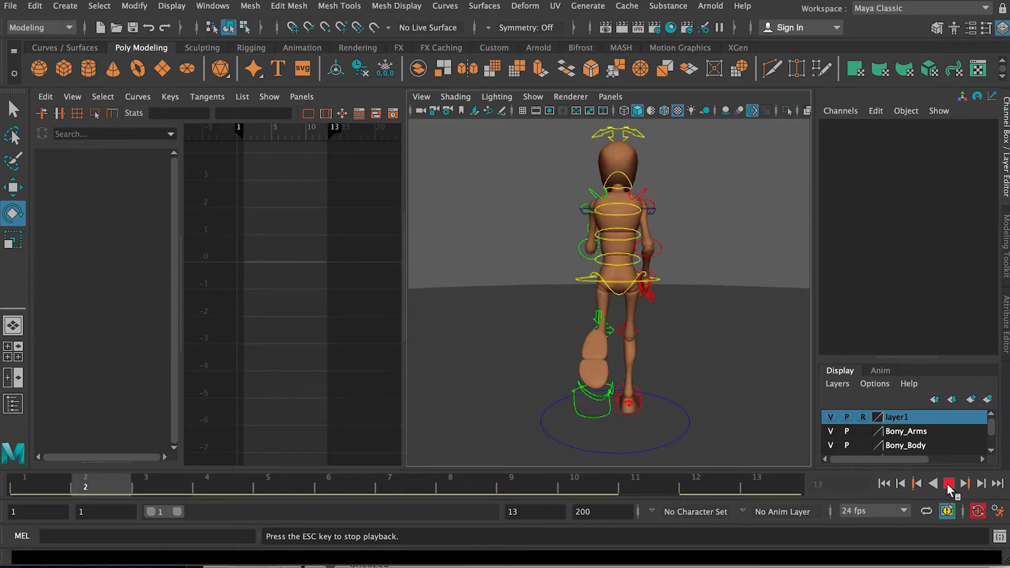
alt+drag(655, 267, 543, 272)
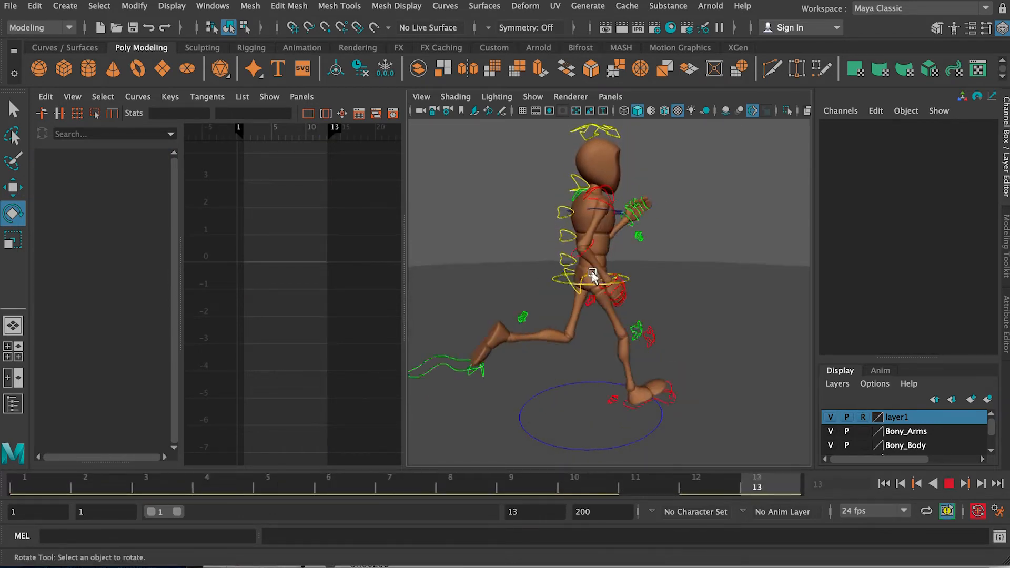
alt+drag(675, 288, 623, 281)
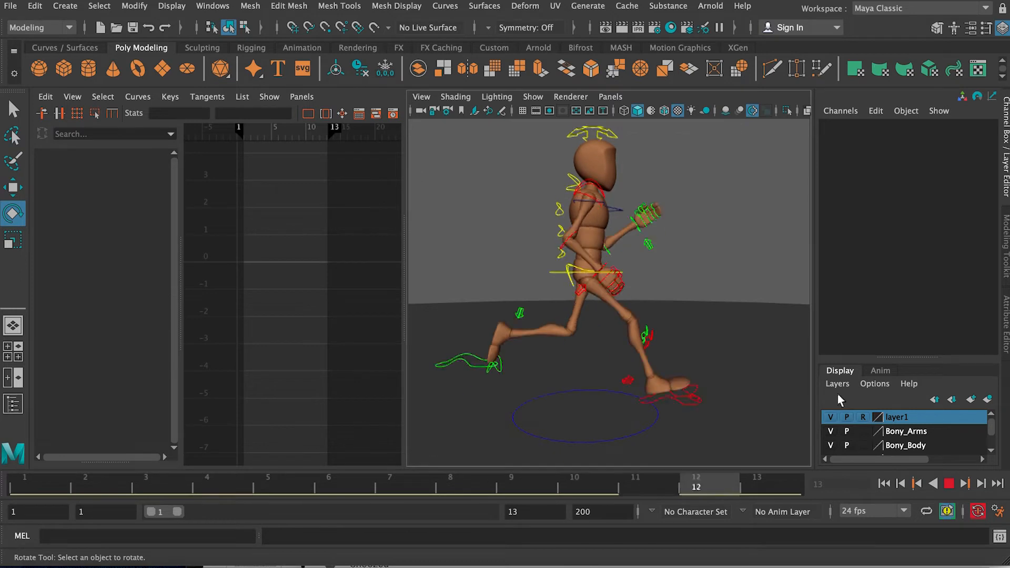
click(949, 483)
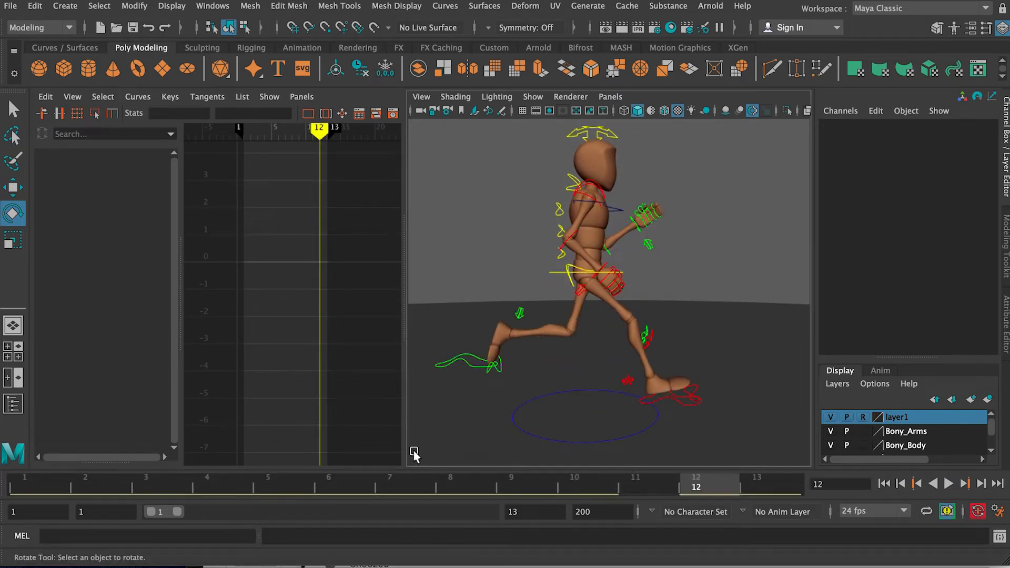
Step: Select the main hip control, review the run from the side and go to frame 4
click(410, 481)
mouse_move(537, 343)
alt+mouse_down()
mouse_move(539, 328)
mouse_move(548, 332)
alt+mouse_up()
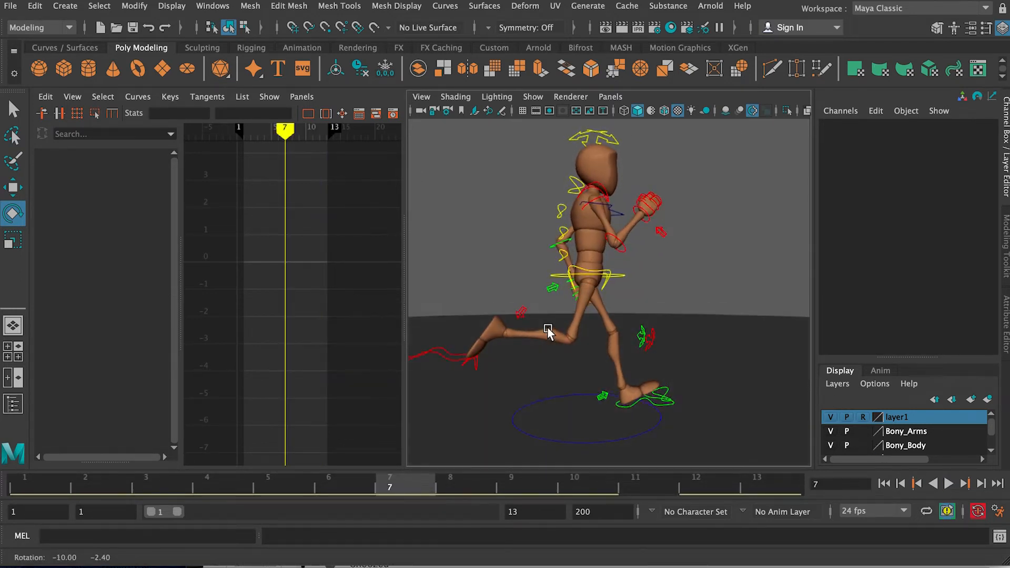
click(566, 269)
key(alt+v)
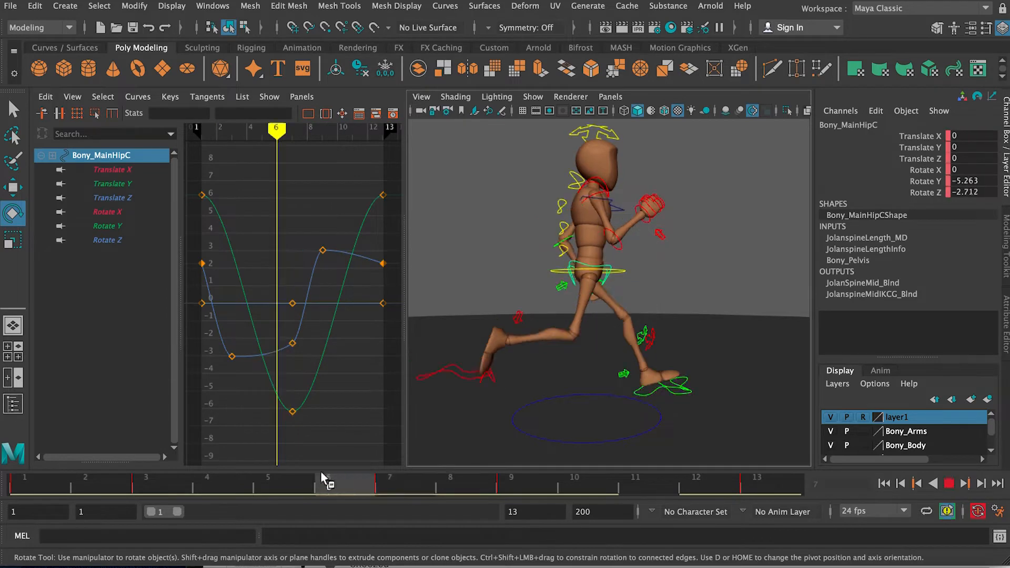
drag(196, 468, 216, 477)
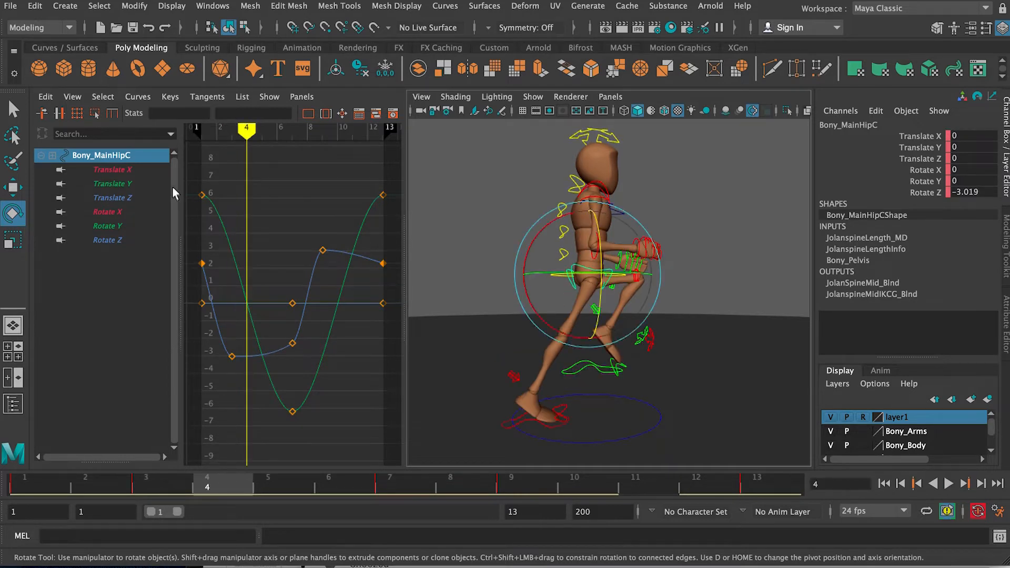
Step: Isolate the hip's Rotate X curve and key a forward lean of about 3.17 on frame 4
click(156, 212)
drag(527, 243, 534, 236)
key(ctrl+z)
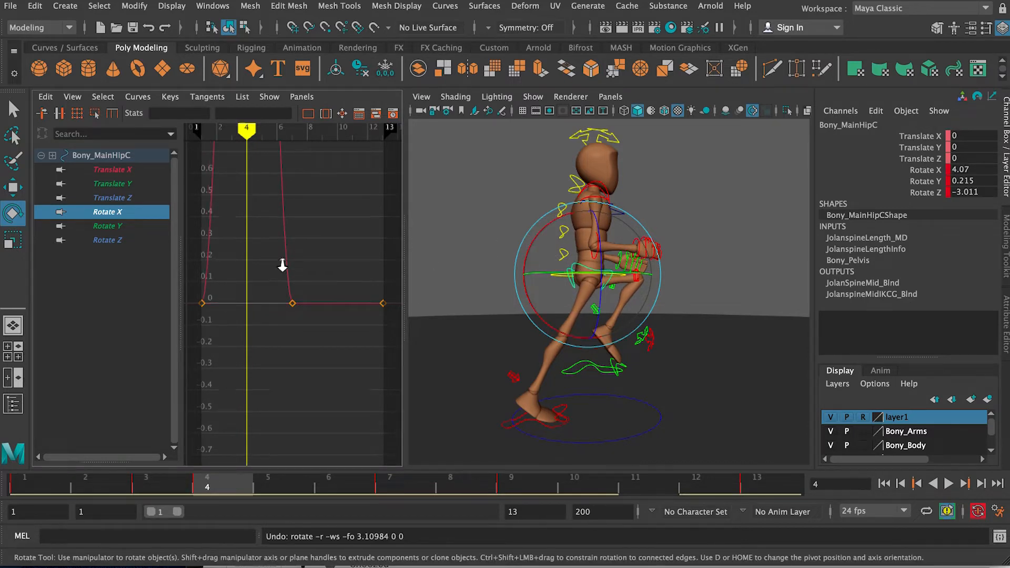
key(f)
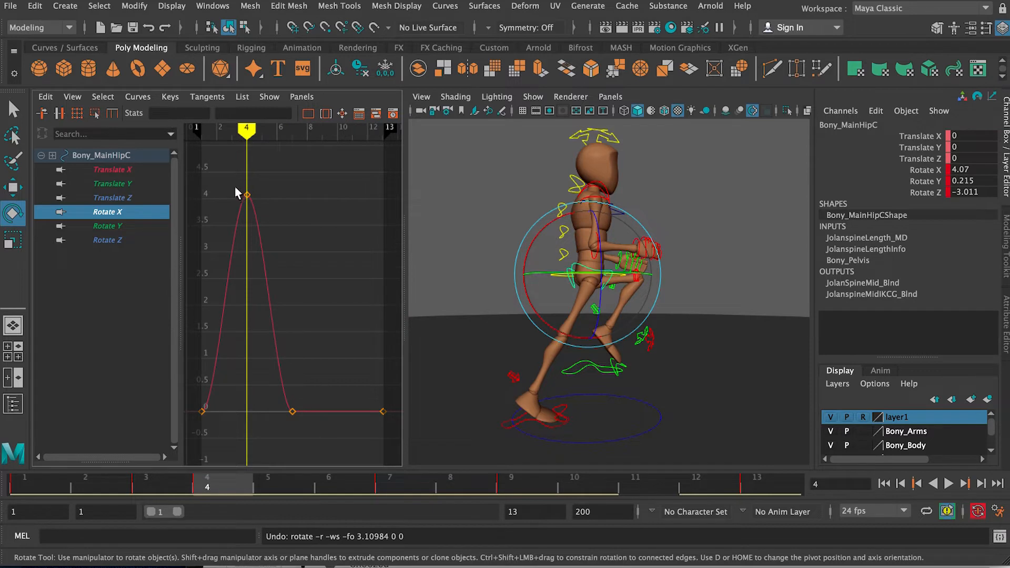
drag(247, 197, 237, 234)
drag(246, 197, 246, 243)
Step: Copy the hip's Rotate X key from frame 4 onto frame 7
drag(230, 485, 396, 487)
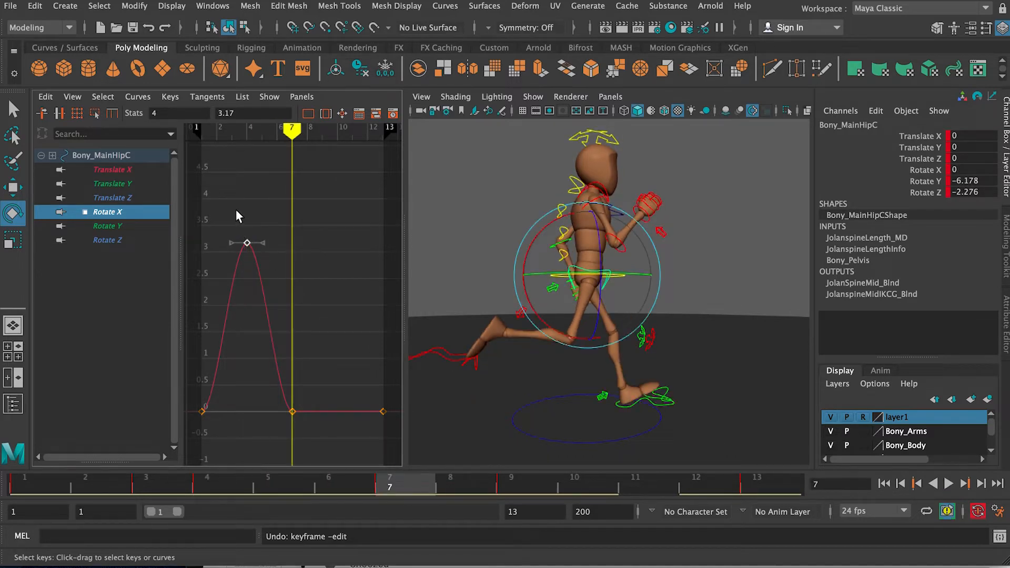
drag(200, 482, 389, 491)
key(ctrl+c)
key(ctrl+v)
Step: Go to frame 10 and change the selected Rotate X key on frame 7 to -2.276
drag(532, 483, 611, 484)
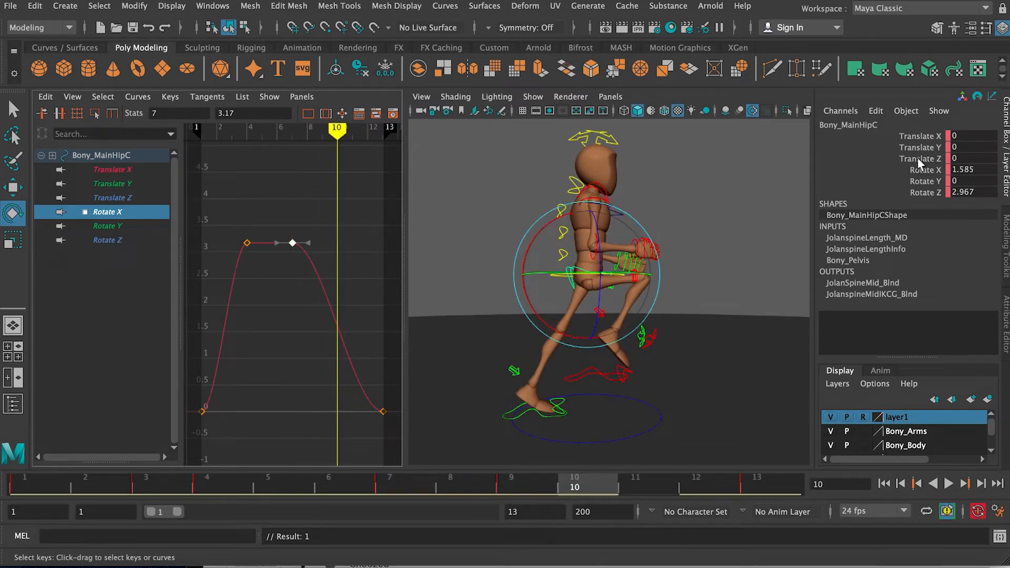
drag(263, 112, 210, 107)
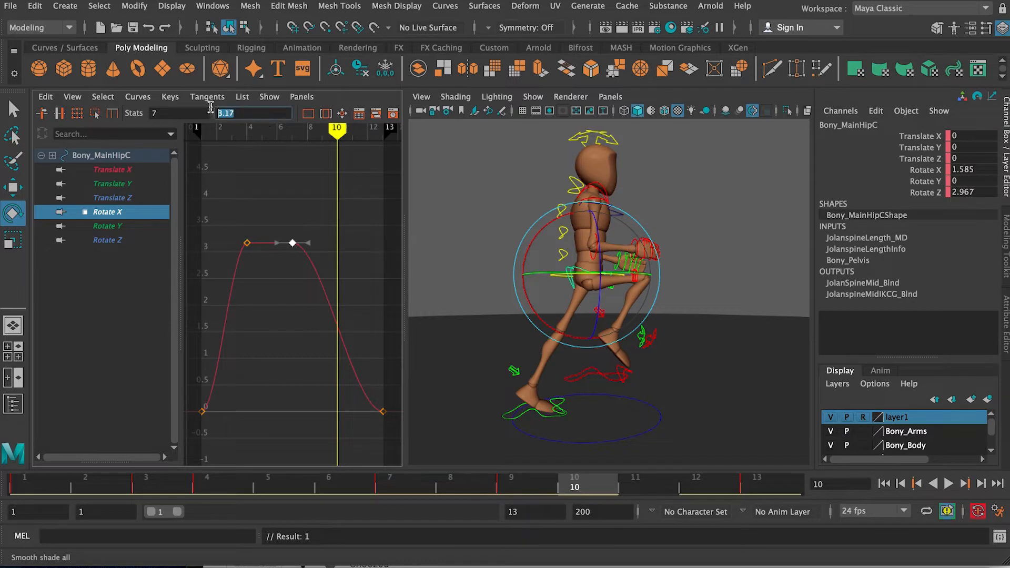
text(-2.276)
key(Return)
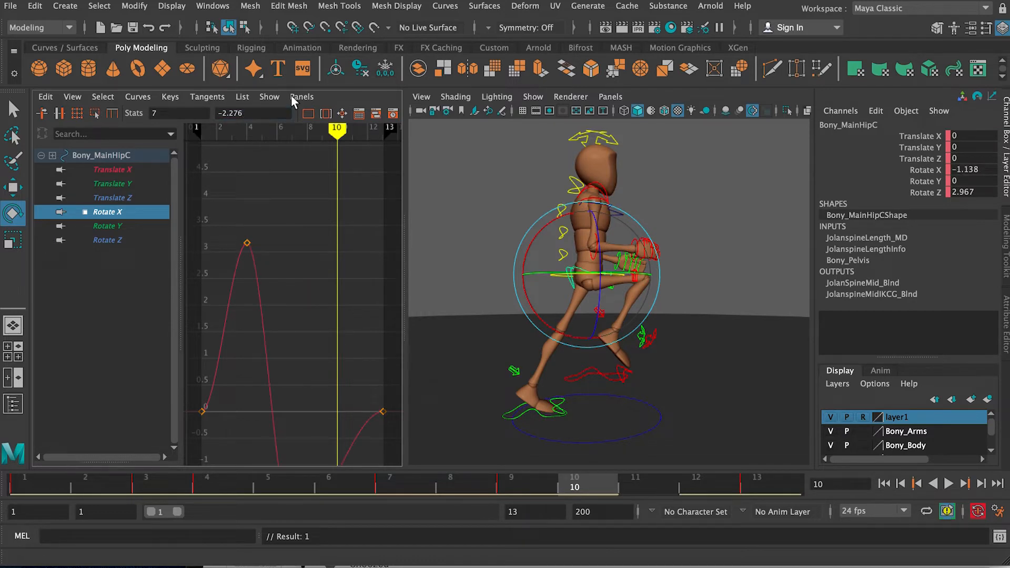
Step: Undo the Rotate X change on the frame 7 key and try keying the hip's Rotate X at -2.276 on frame 10
key(a)
key(ctrl+z)
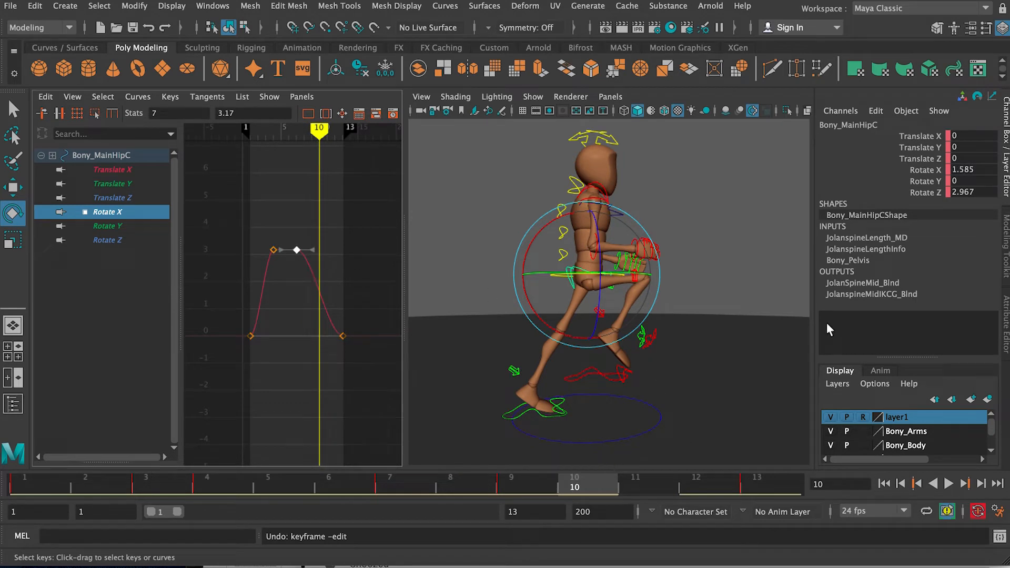
double_click(973, 181)
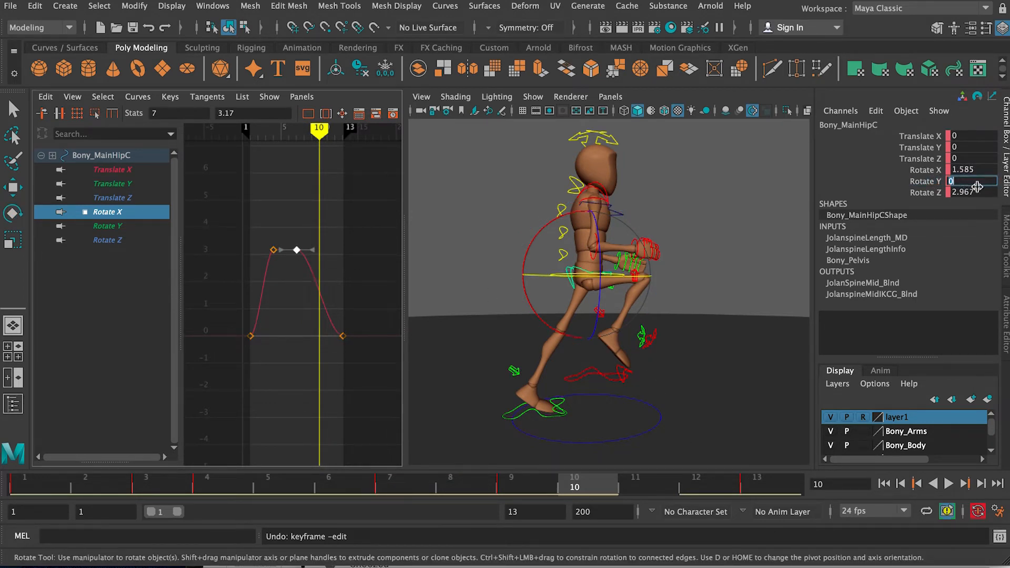
click(934, 170)
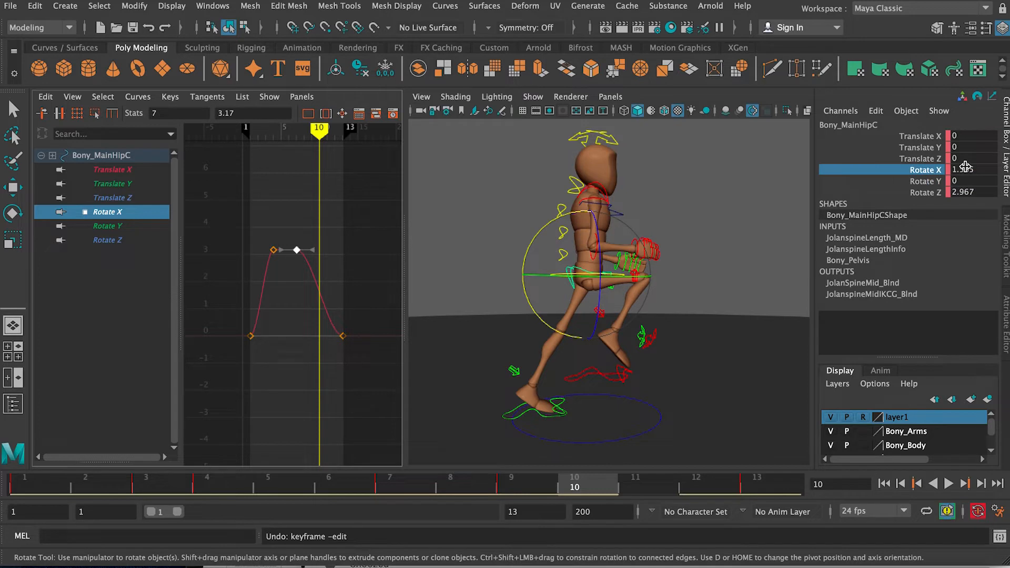
double_click(985, 170)
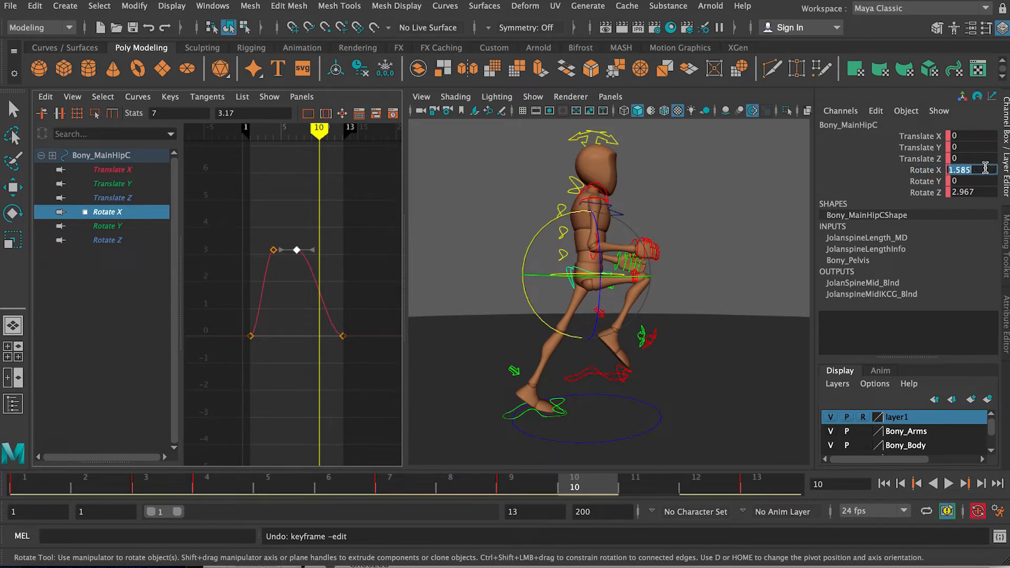
text(2.276)
click(951, 169)
text(-)
key(Return)
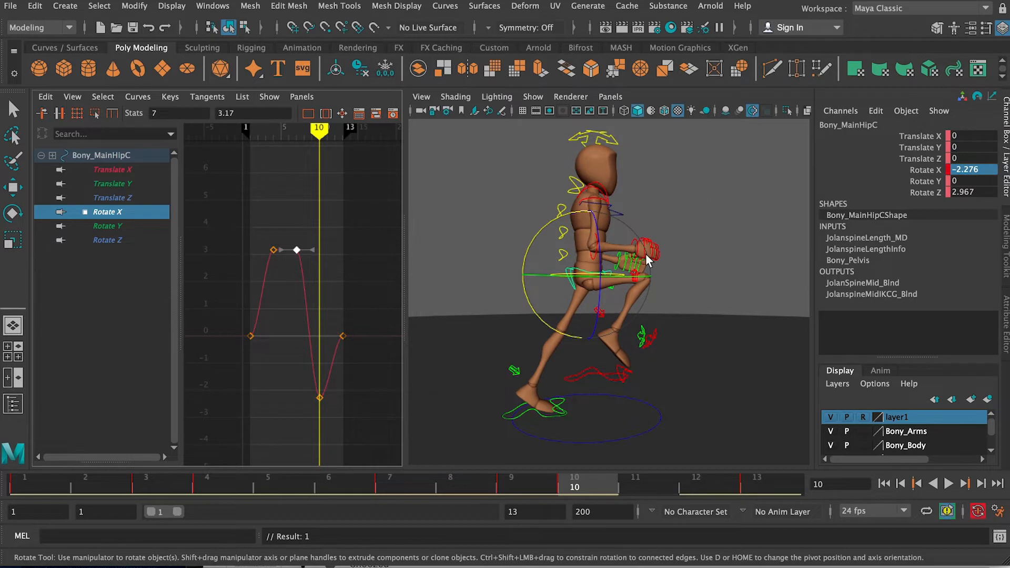
key(ctrl+z)
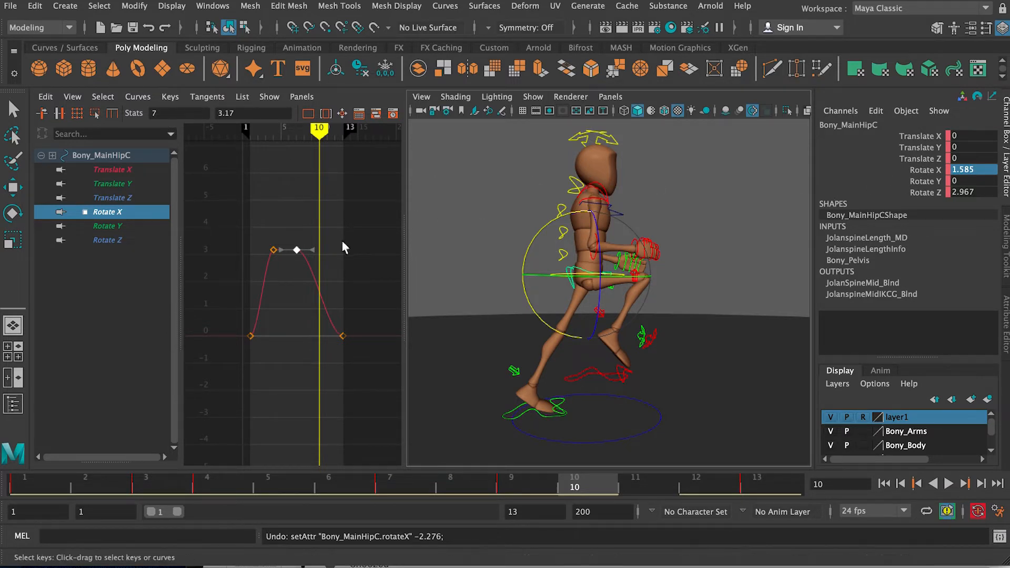
Step: Key the hip's Rotate X on frame 10 with the frame 7 key's value of 3.17
key(e)
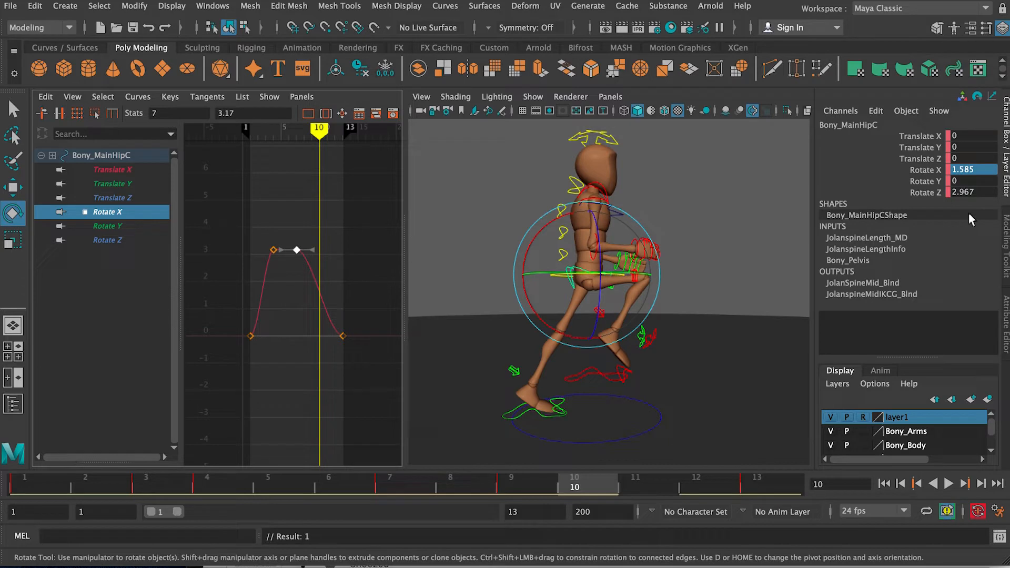
click(987, 168)
key(super+v)
key(Return)
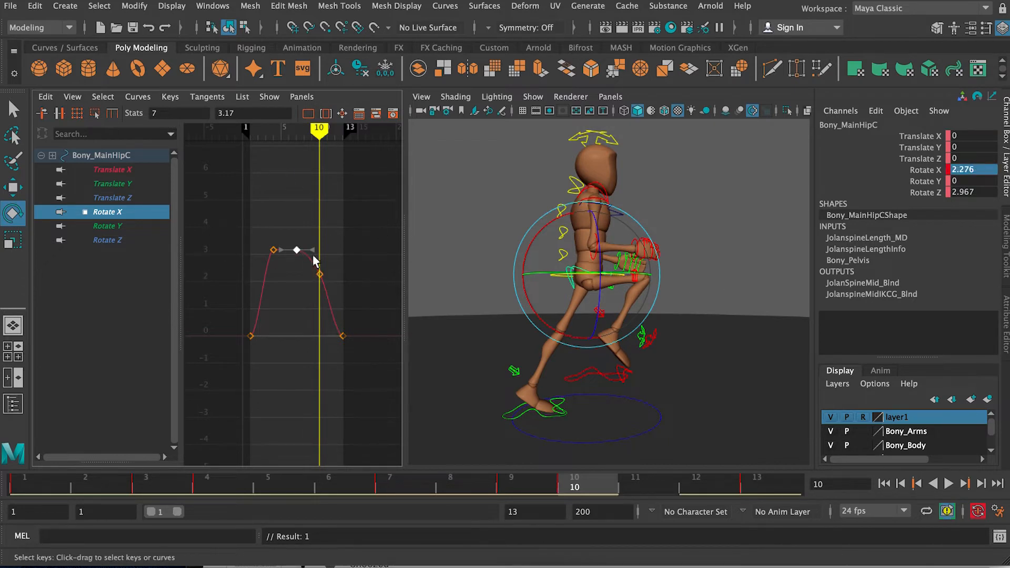
drag(298, 284, 302, 280)
click(240, 114)
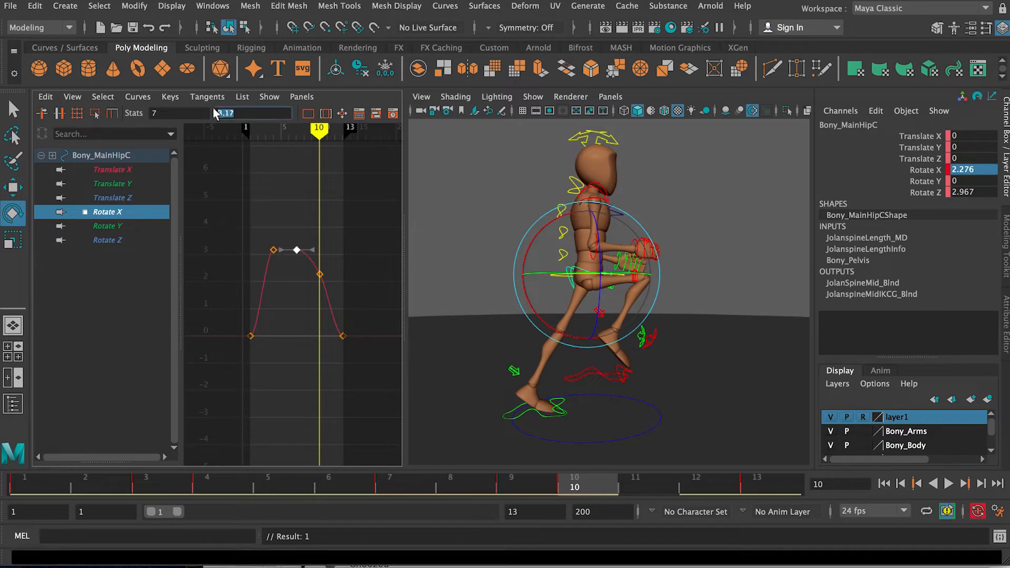
click(988, 170)
key(ctrl+v)
key(Return)
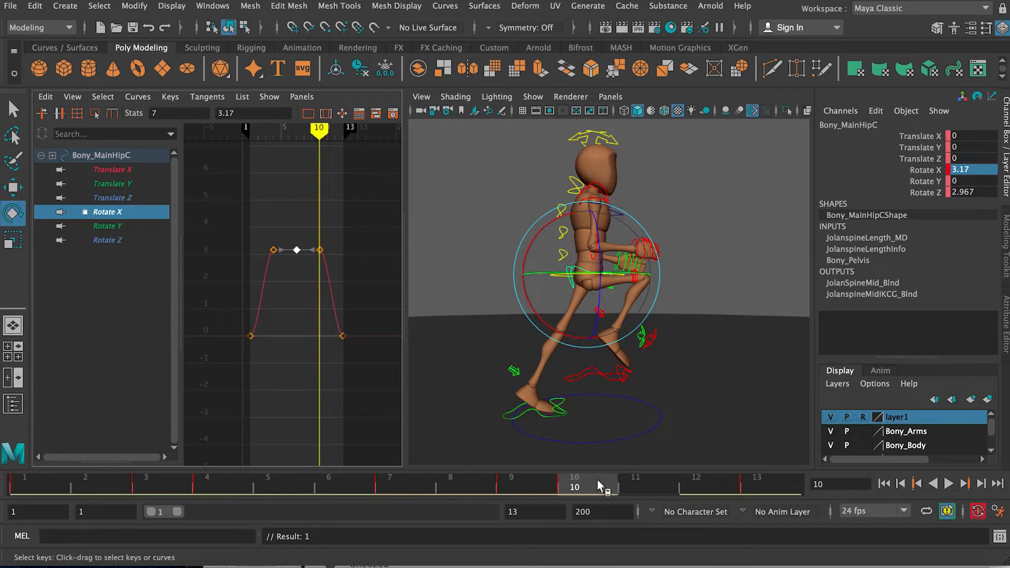
Step: Try setting the hip's Rotate Y to 3.17 on frame 13 and undo it
key(alt+v)
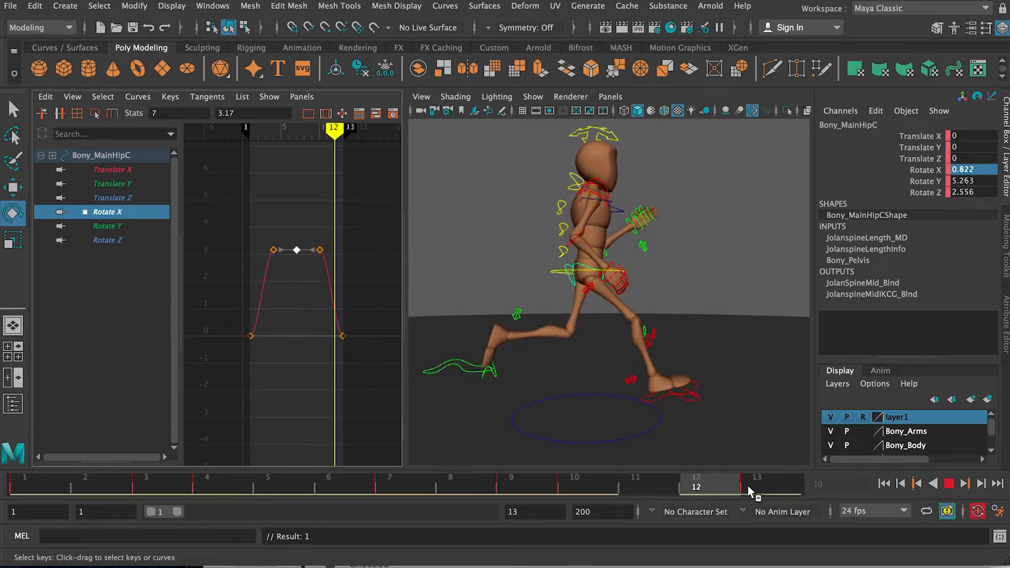
key(alt+v)
double_click(983, 178)
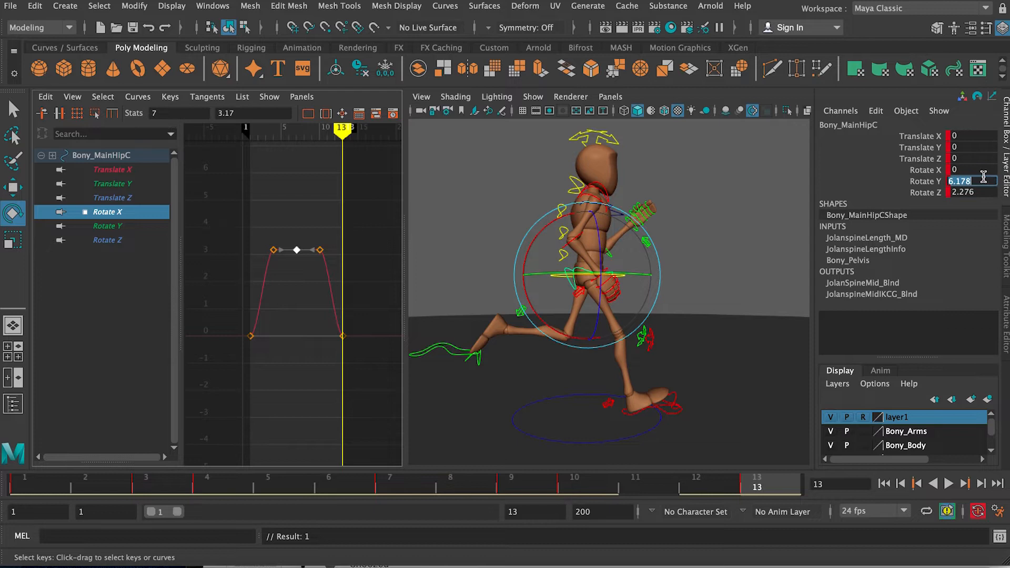
text(3.17)
key(Return)
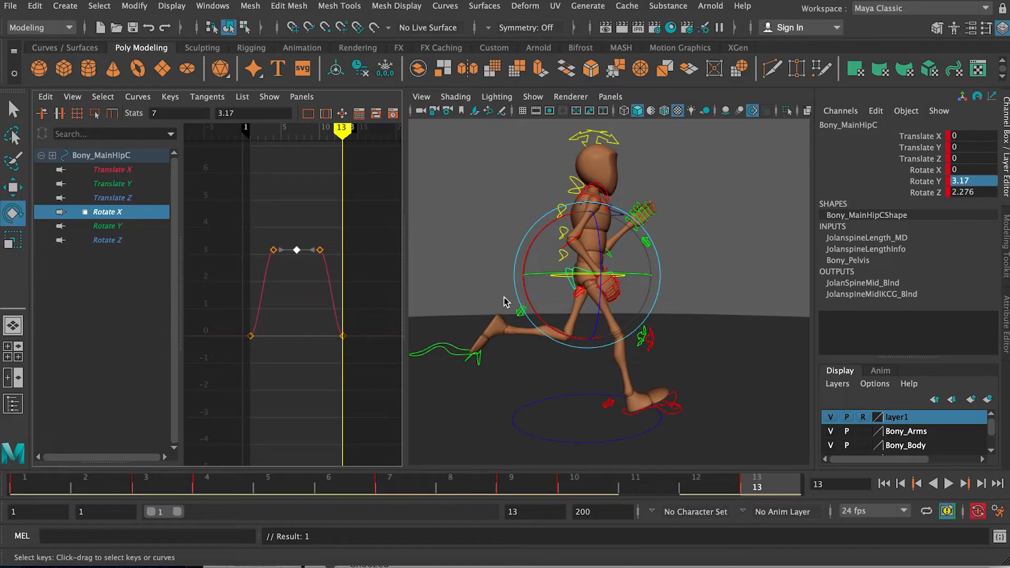
key(ctrl+z)
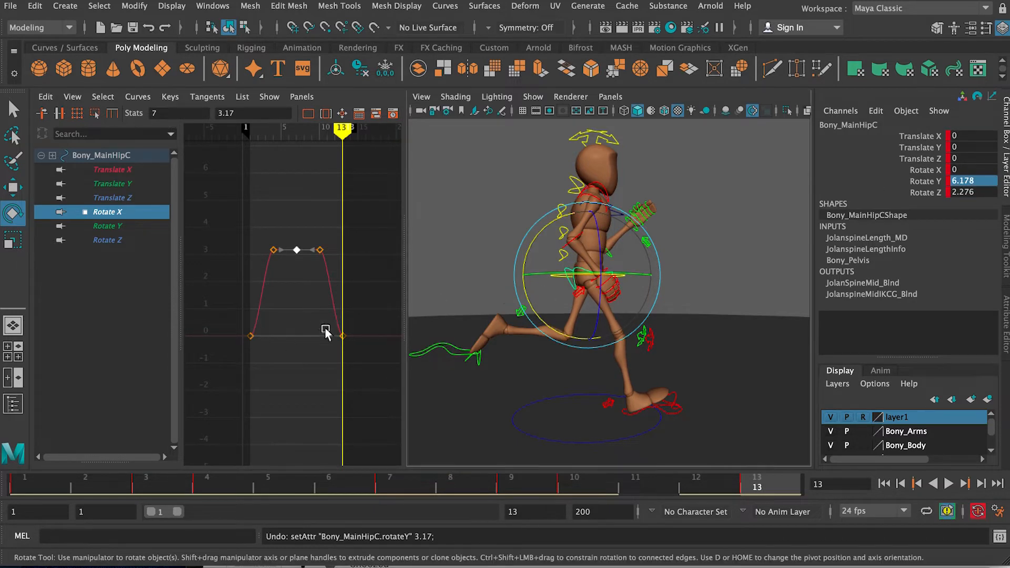
double_click(990, 179)
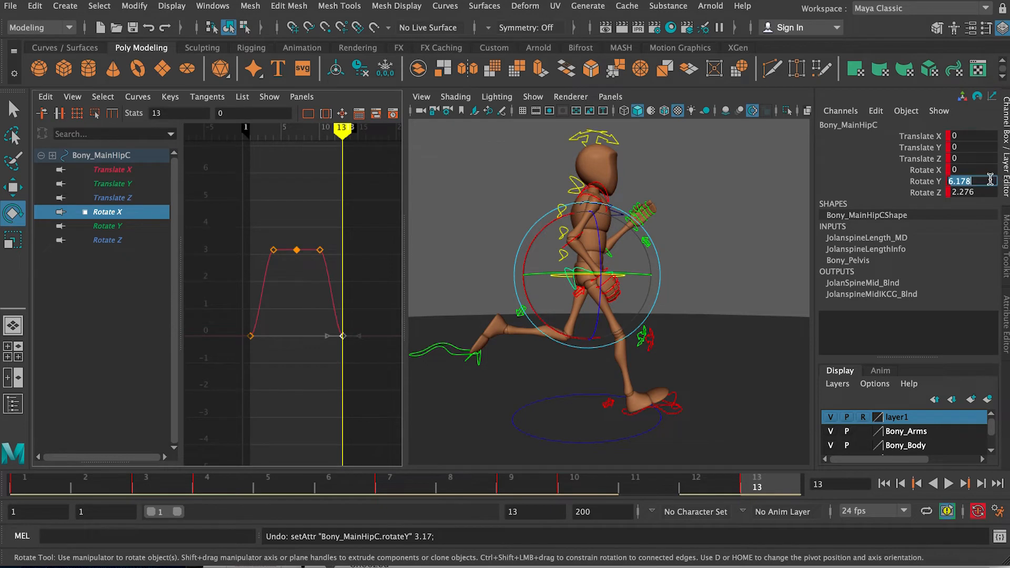
text(3.17)
key(Return)
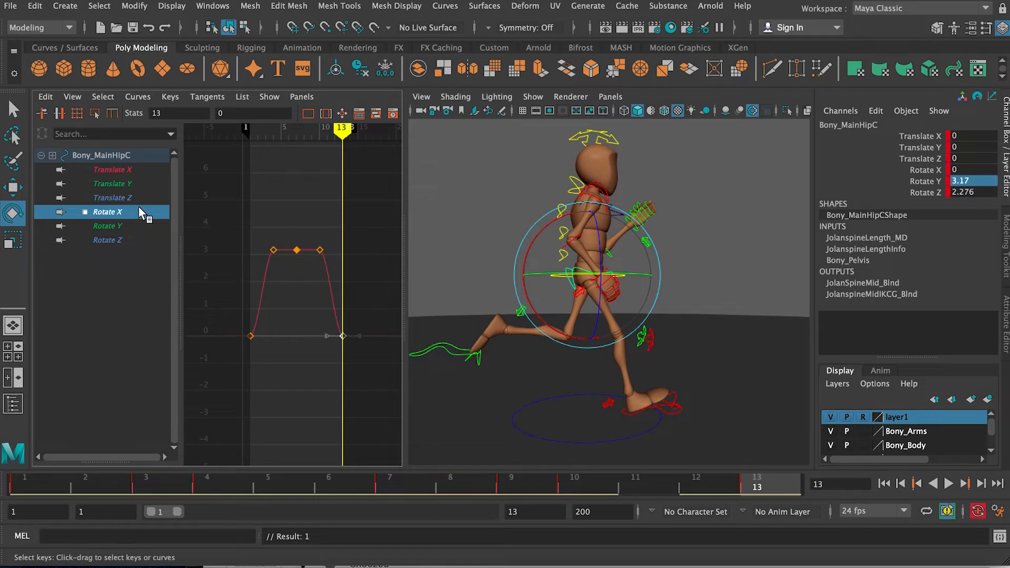
key(ctrl+z)
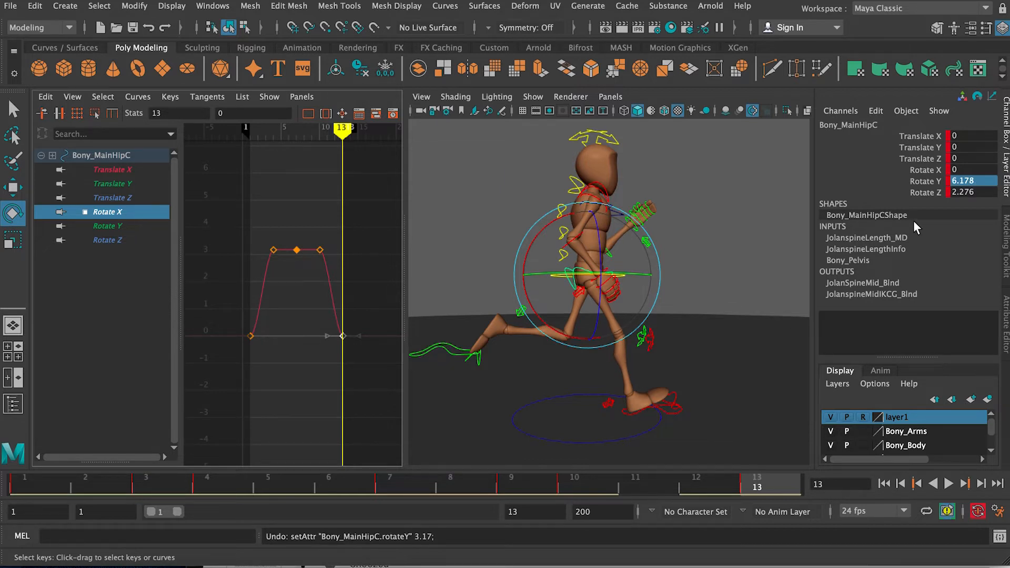
Step: Undo the recent hip edits back to frame 4, keeping only the forward lean keyed there in Rotate X
key(ctrl+z)
key(ctrl+z)
key(ctrl+z)
key(ctrl+z)
key(ctrl+z)
key(ctrl+y)
key(ctrl+y)
key(ctrl+z)
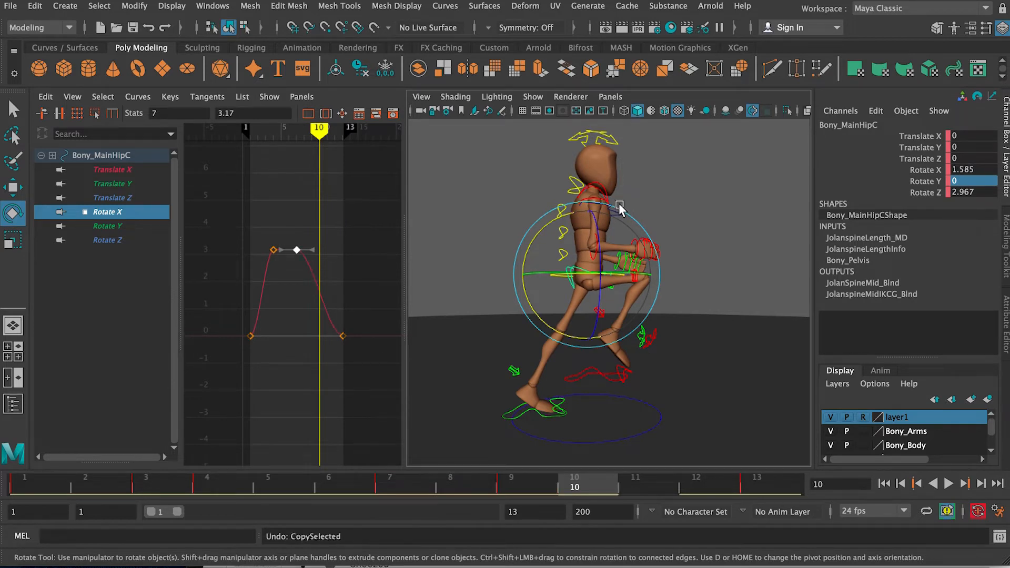
key(ctrl+z)
key(ctrl+z)
key(ctrl+z)
key(ctrl+z)
key(ctrl+z)
key(ctrl+z)
key(ctrl+z)
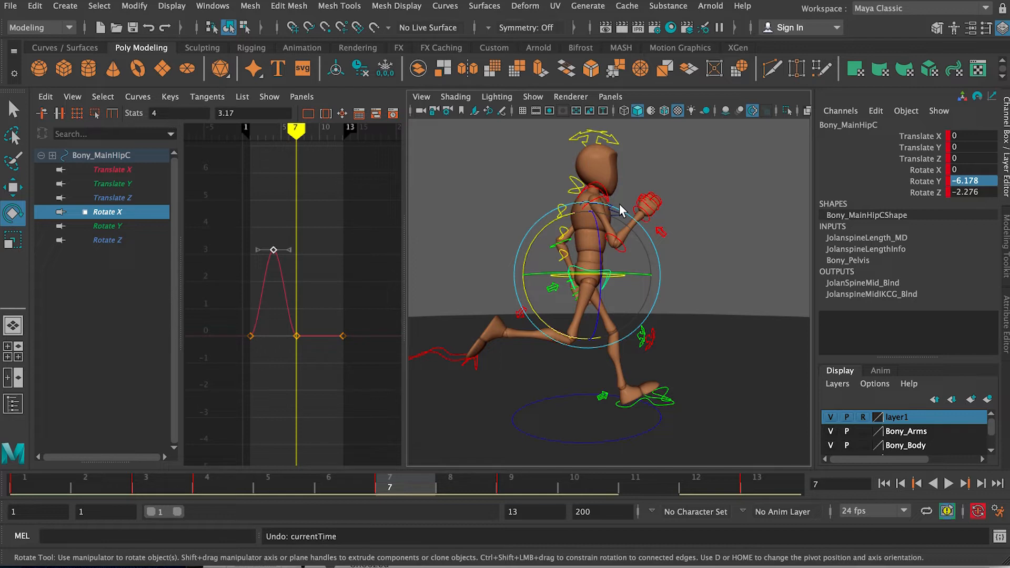
key(ctrl+z)
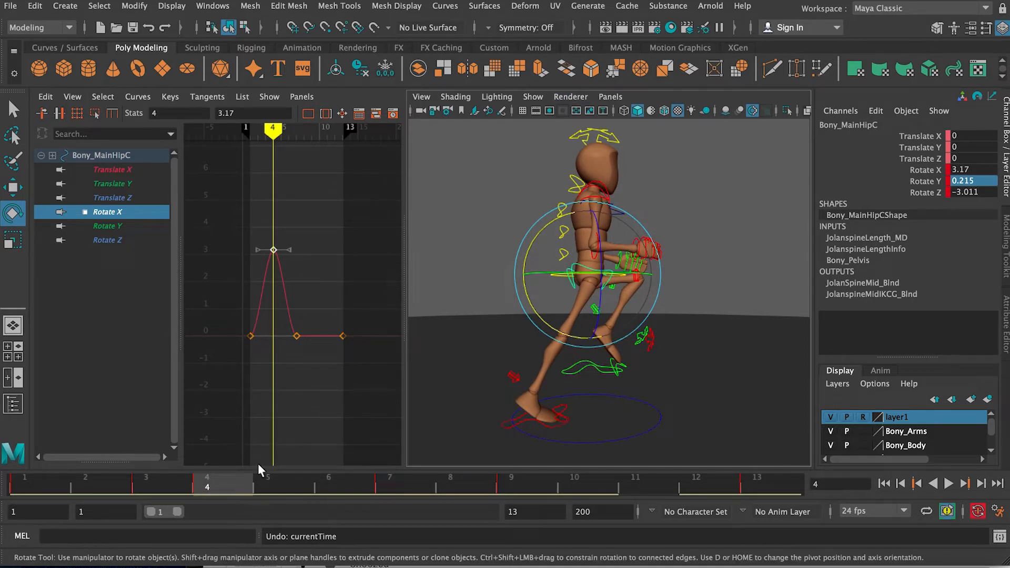
Step: Set the hip's Rotate X to 3.17 on frame 7
drag(258, 477, 406, 483)
drag(284, 323, 298, 349)
click(975, 170)
text(3.17)
key(Return)
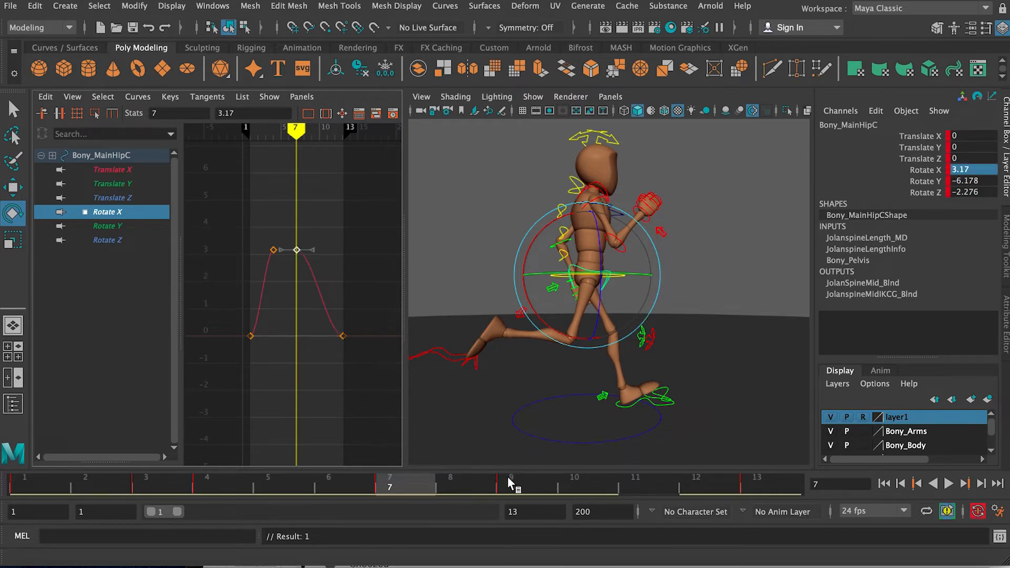
Step: Key the hip's Rotate X at 3.17 on frame 10
key(alt+v)
key(alt+v)
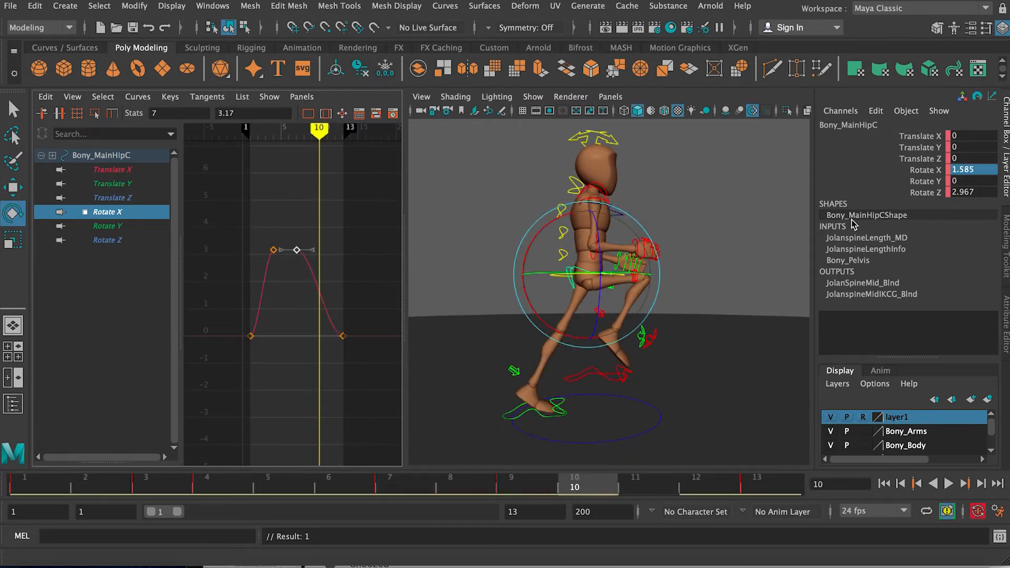
click(989, 168)
text(3.17)
key(Return)
Step: Set the hip's Rotate X to 3.17 on the last and first frames, 13 and 1
click(758, 482)
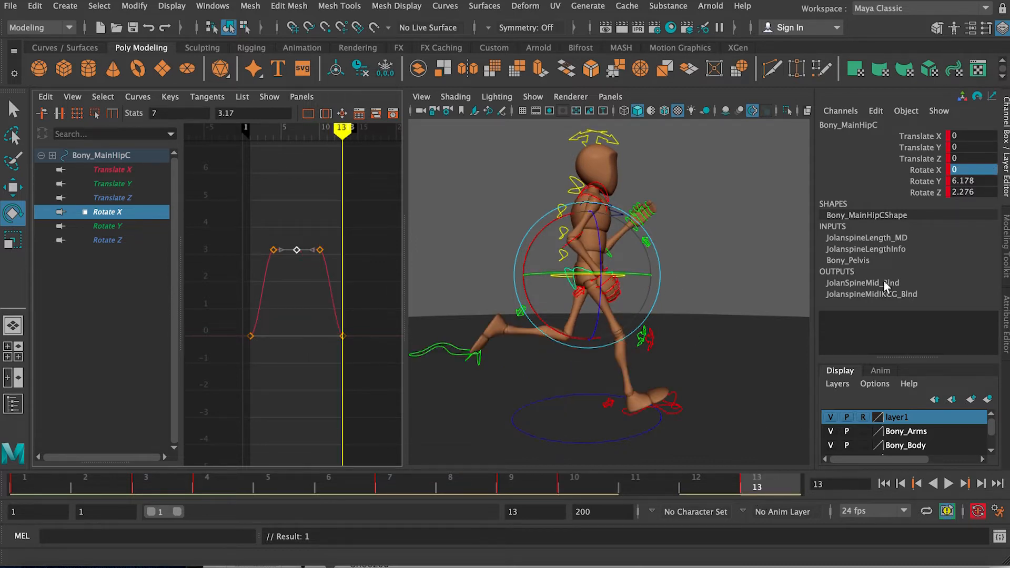
double_click(979, 170)
text(3.17)
key(Return)
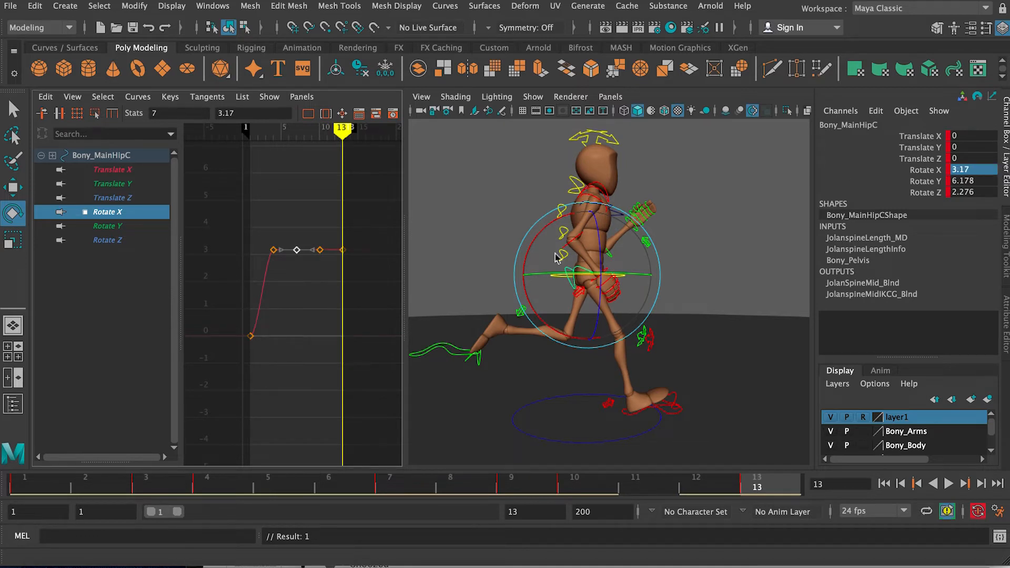
click(38, 479)
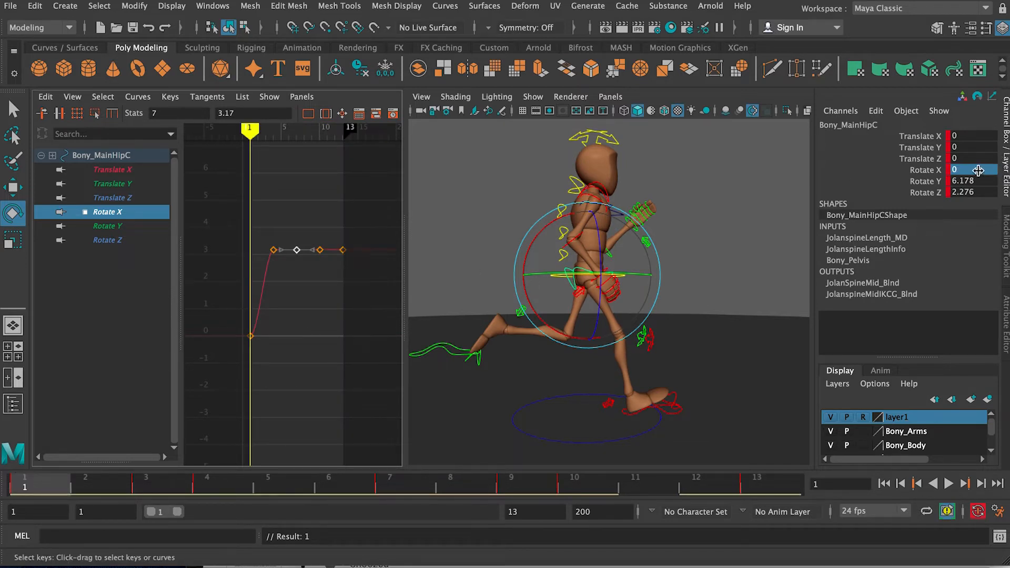
double_click(979, 170)
key(Return)
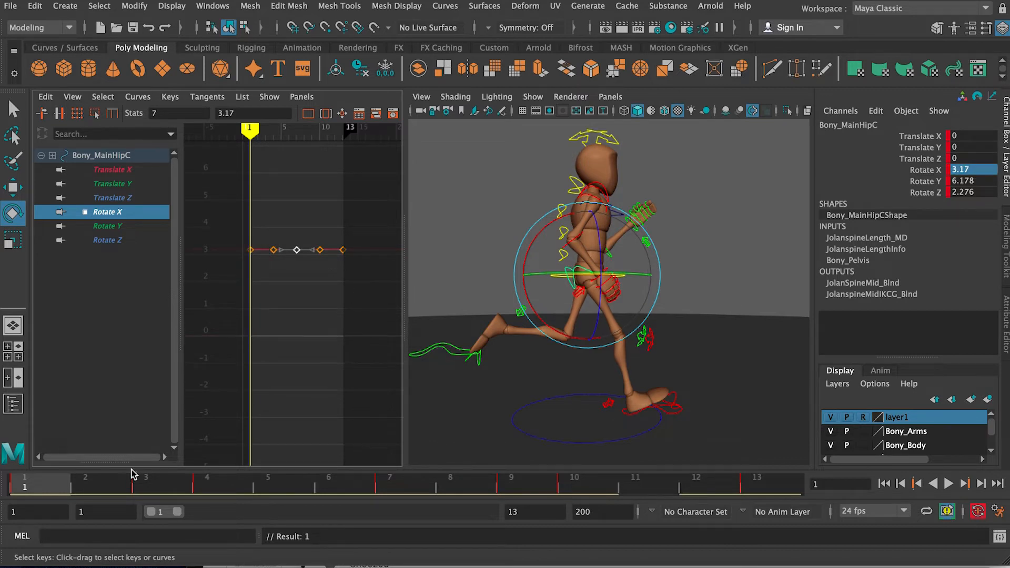
Step: Reduce the hip's forward lean on frame 2 by keying Rotate X at about 1.617
click(105, 484)
mouse_move(108, 477)
mouse_down()
mouse_move(7, 480)
mouse_move(162, 468)
mouse_move(69, 464)
mouse_move(163, 469)
mouse_move(102, 472)
mouse_up()
click(900, 169)
mouse_move(760, 188)
middle_down()
mouse_move(752, 179)
mouse_move(770, 174)
middle_up()
key(s)
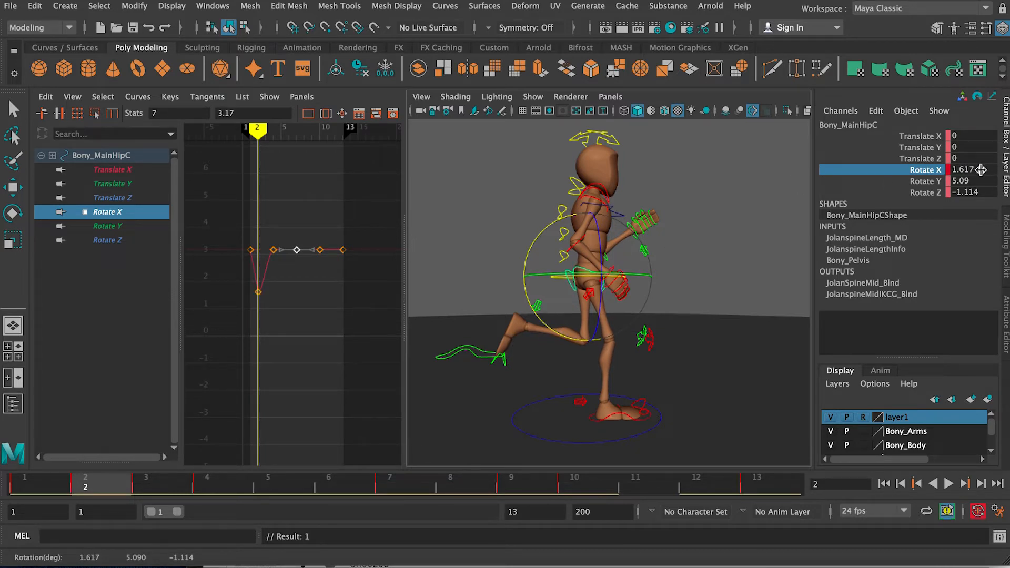
Step: Copy the hip's Rotate X value of 1.617 from frame 2 onto frame 3
click(981, 169)
key(ctrl+c)
click(140, 474)
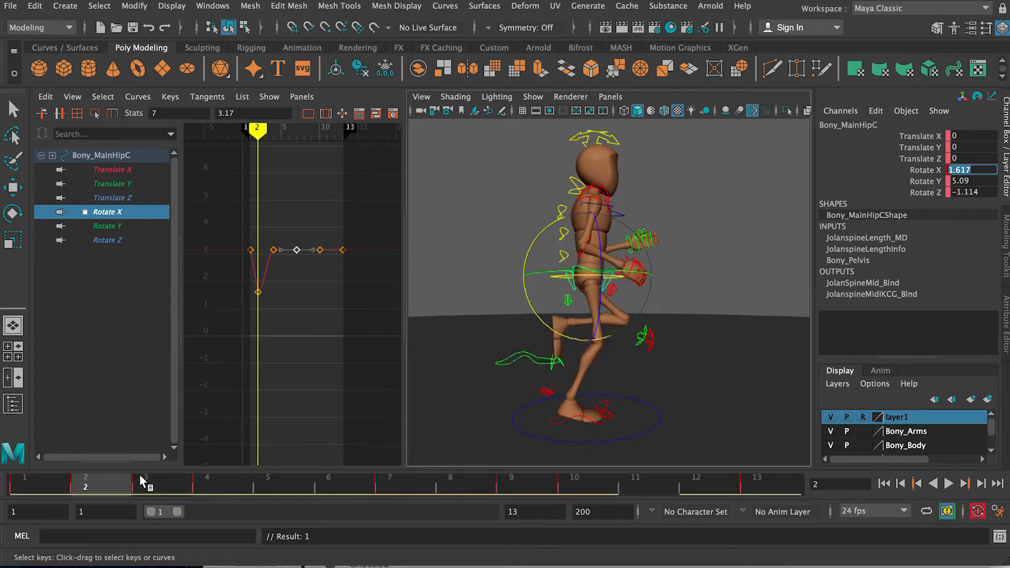
click(140, 475)
key(ctrl+v)
key(Return)
Step: Key the hip's Rotate X at 1.617 on frames 8 and 9 for the opposite step
drag(432, 491, 450, 477)
text(1.617)
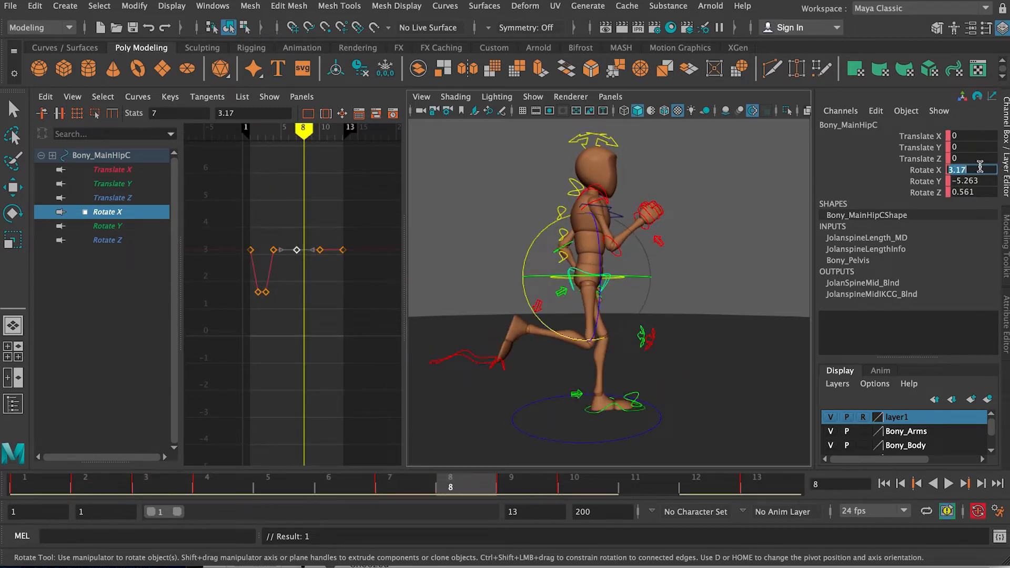
key(Return)
click(521, 481)
click(975, 170)
text(1.617)
key(Return)
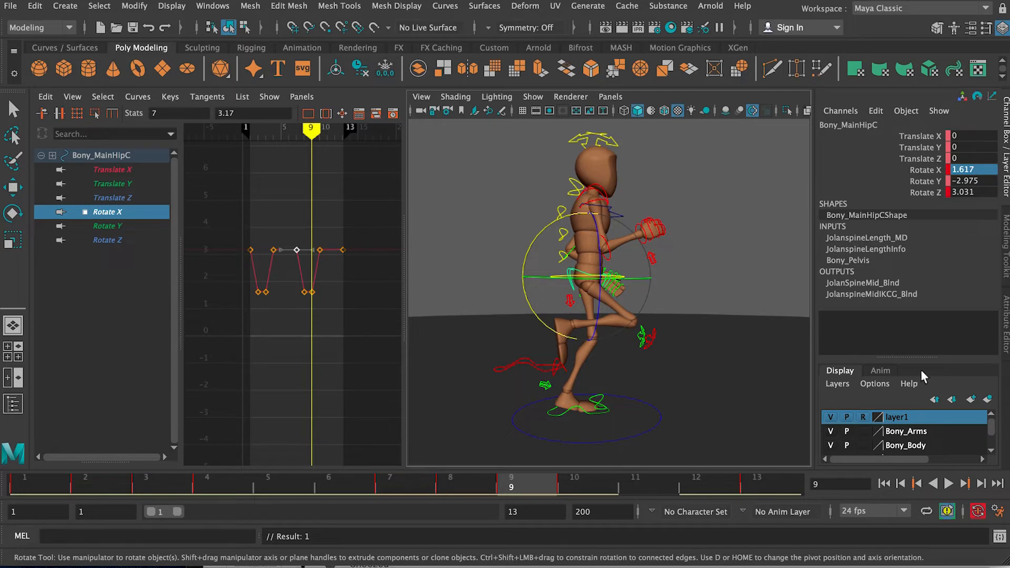
Step: Shorten the playback range to end at frame 12 and play the run cycle to check the hip motion
click(948, 483)
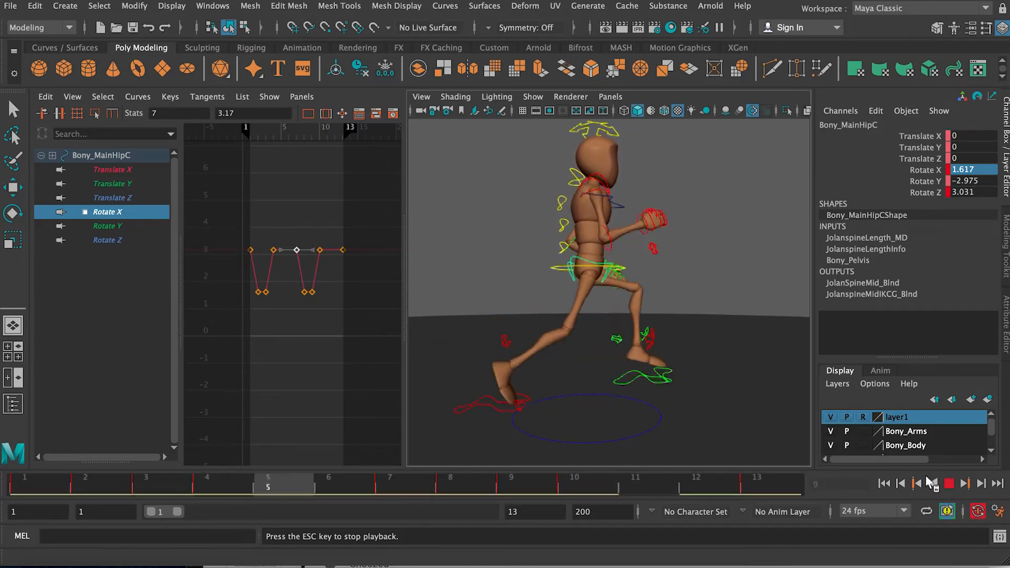
click(949, 484)
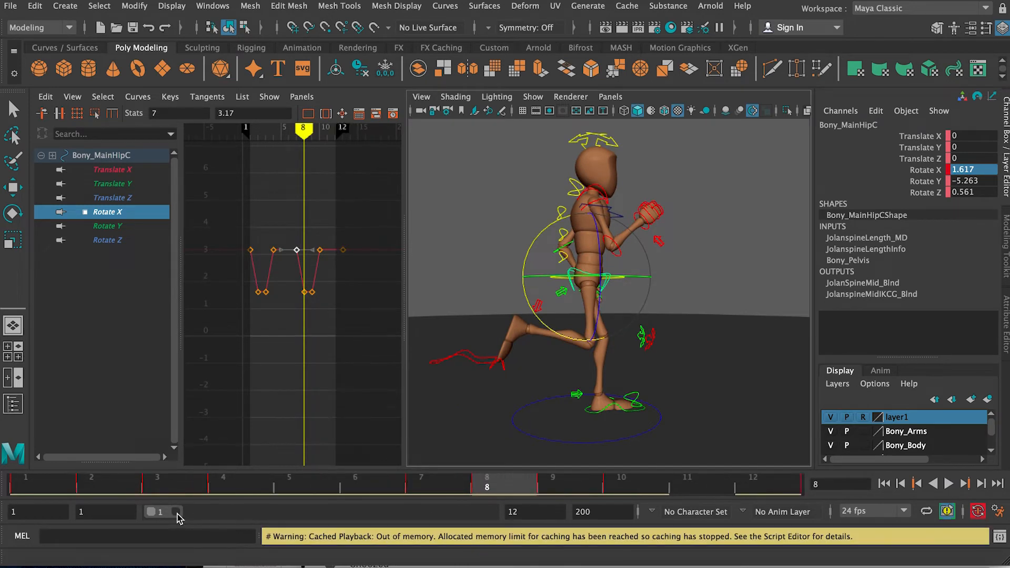
drag(179, 517, 178, 518)
click(950, 484)
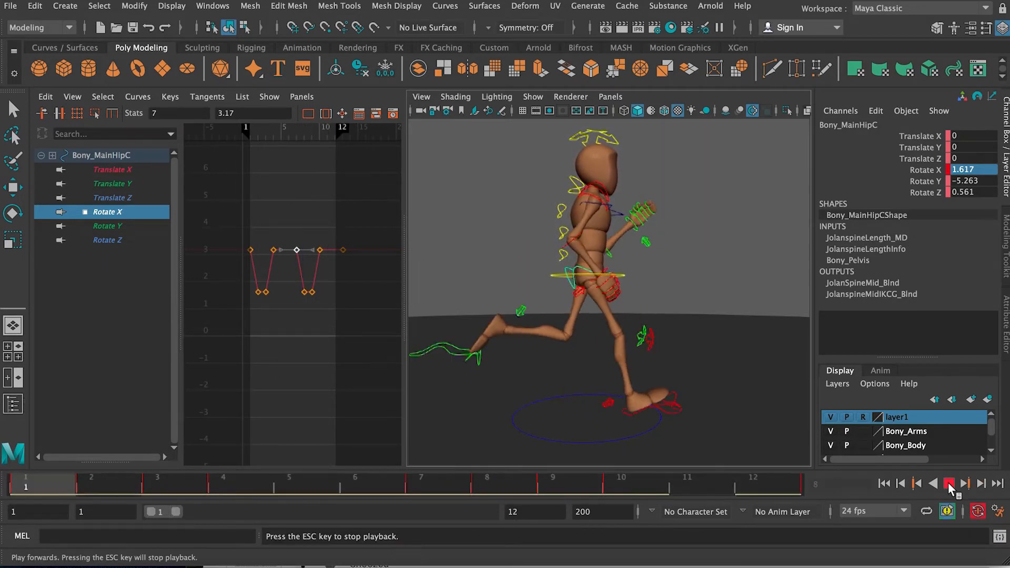
click(950, 485)
Step: Select the top spine control and rotate the chest about 4.698 in Y on frame 7
alt+drag(692, 387, 538, 348)
alt+drag(619, 353, 619, 227)
click(639, 251)
key(e)
alt+drag(685, 274, 552, 270)
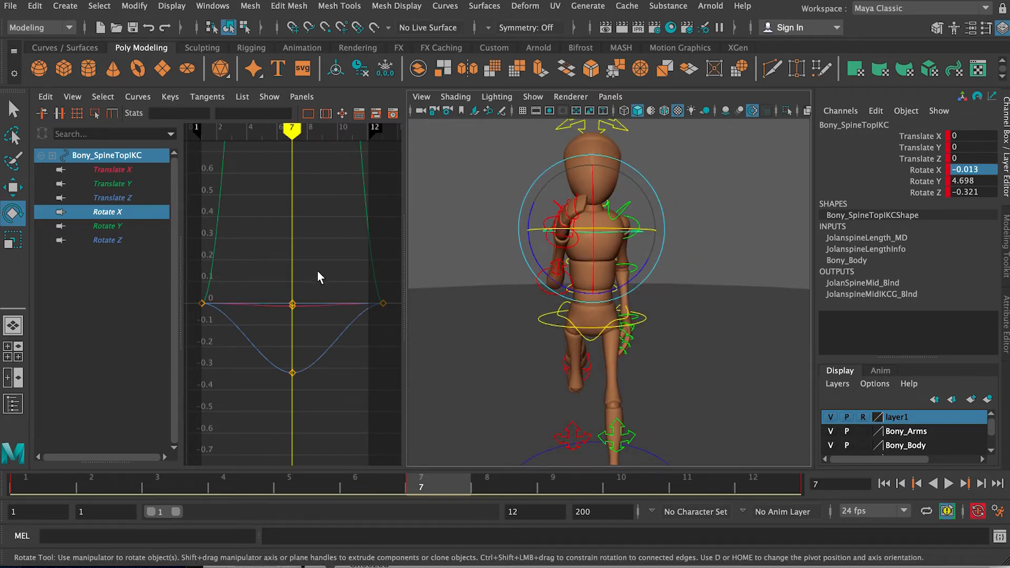
Step: Copy the top spine control's Rotate Y value from frame 7 and enter its negative, -4.698, on frame 1
key(a)
drag(276, 163, 323, 232)
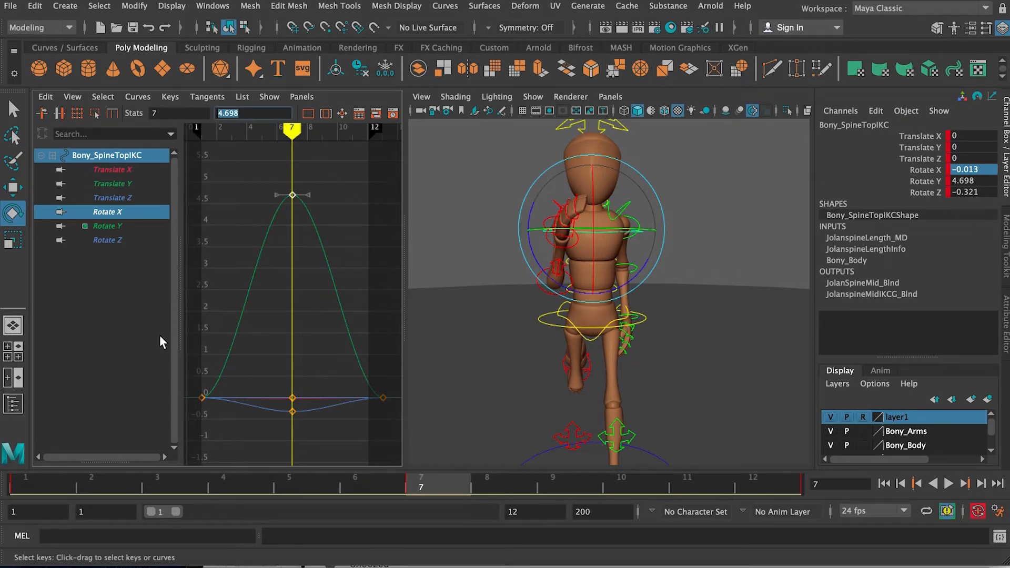
drag(49, 490, 2, 489)
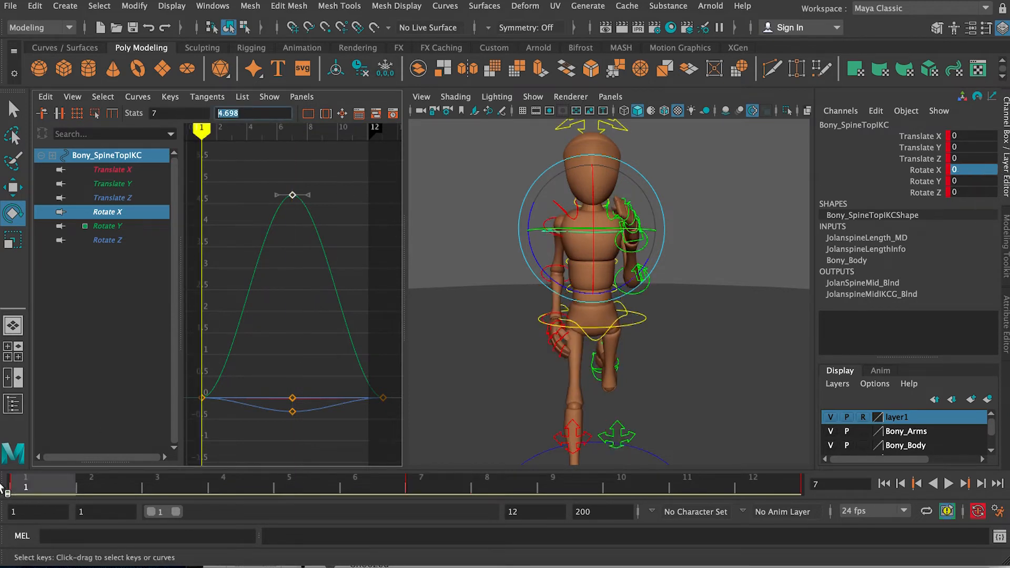
click(137, 211)
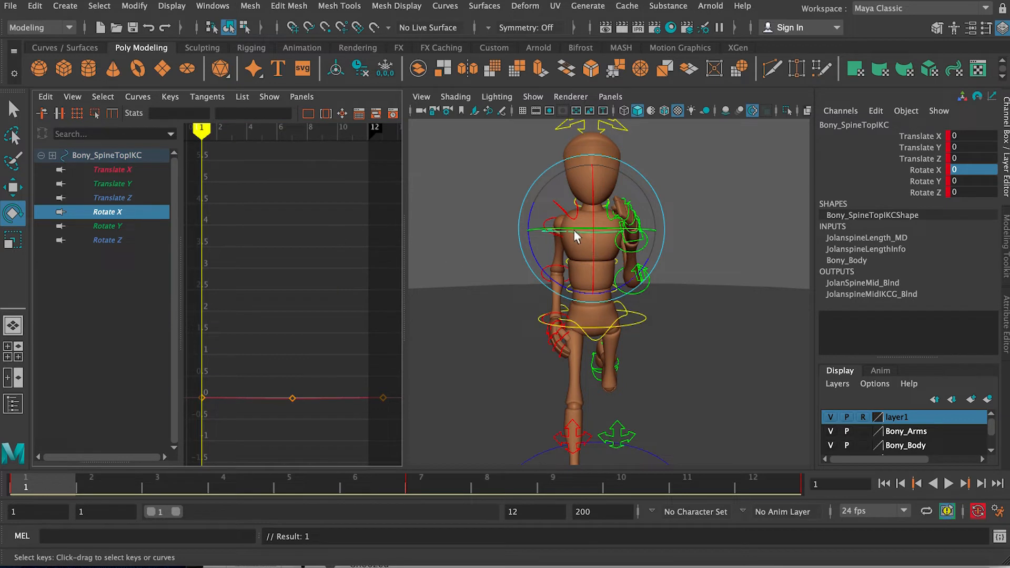
click(139, 223)
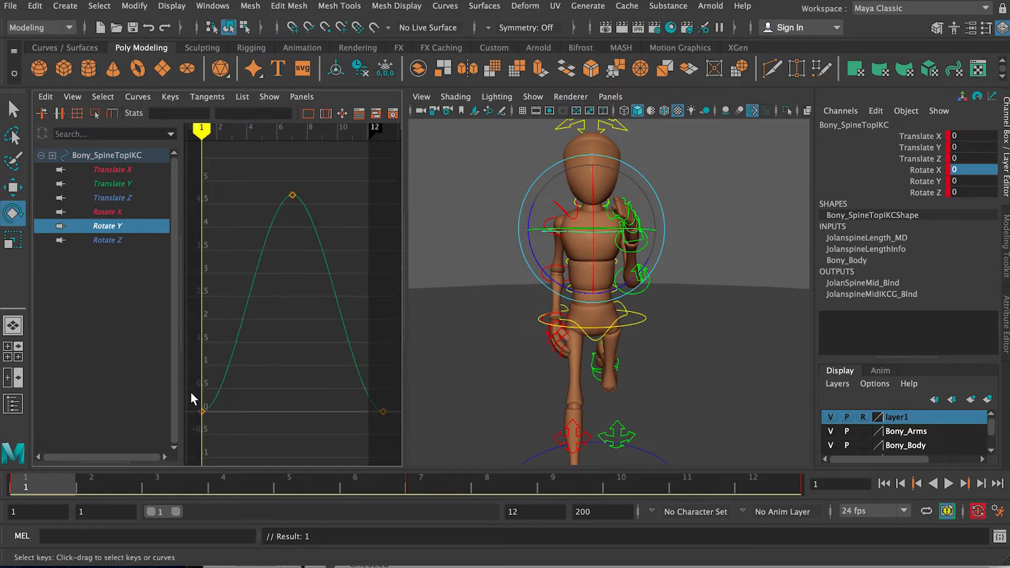
click(242, 115)
text(4.698-)
key(Return)
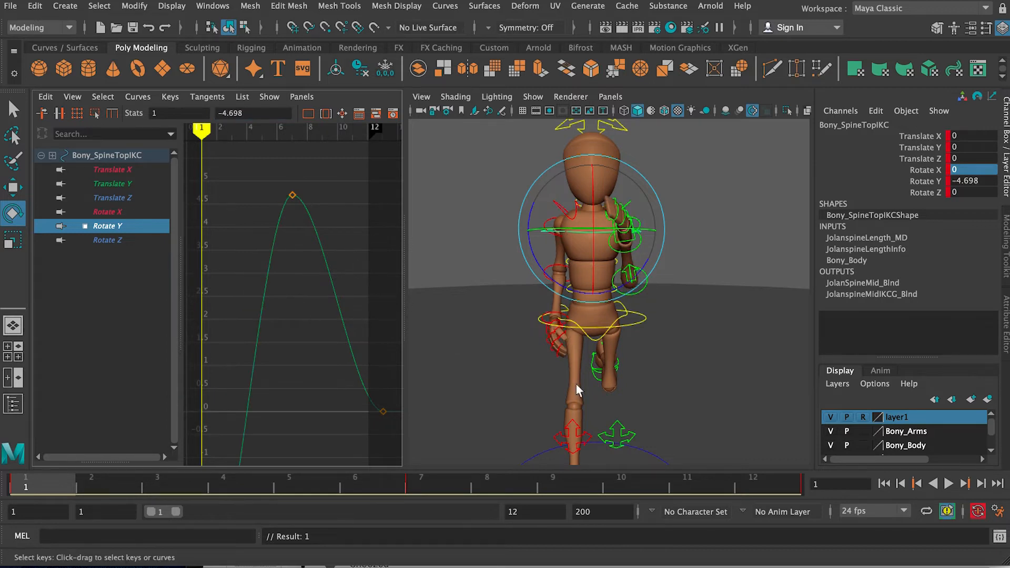
Step: Set the chest's Rotate Y key on frame 13 to -4.698 and play the run cycle to check the twist
drag(373, 366, 392, 434)
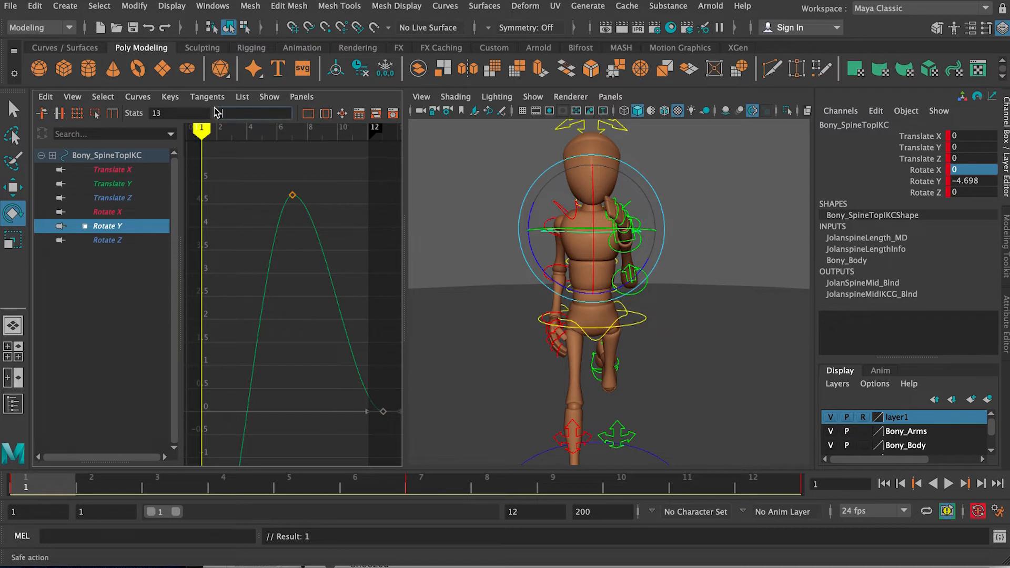
text(-4.698)
key(Return)
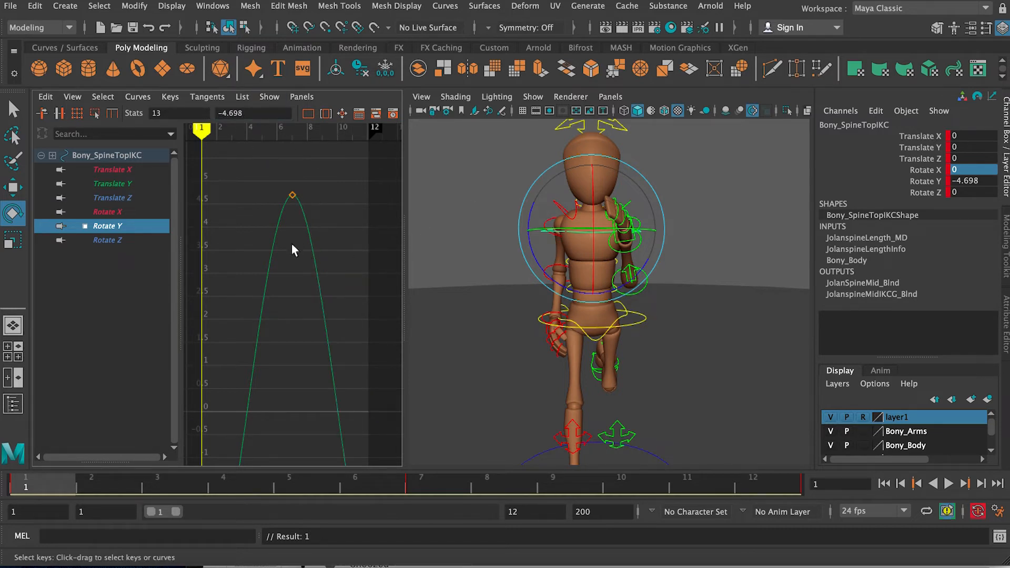
key(a)
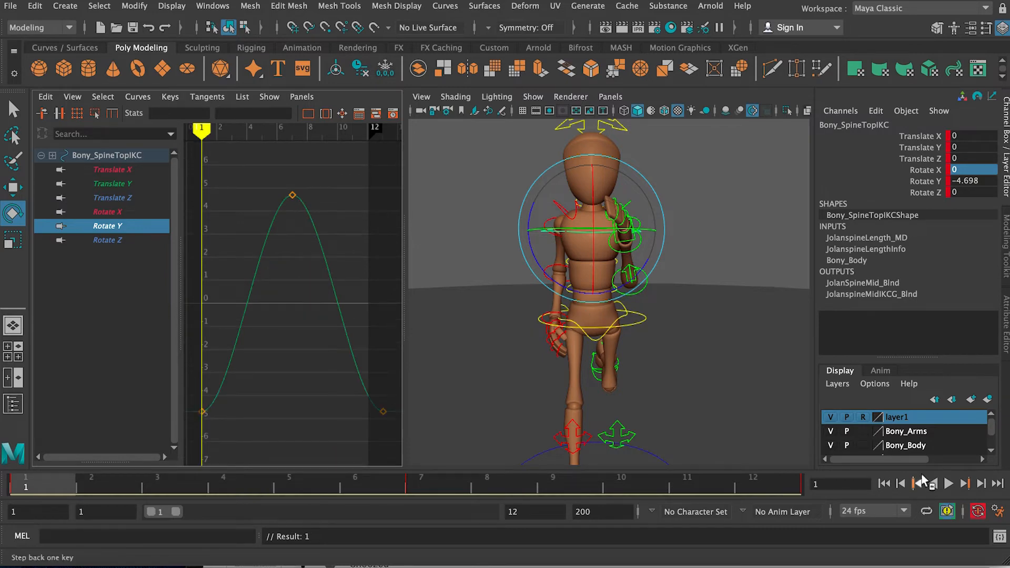
click(950, 483)
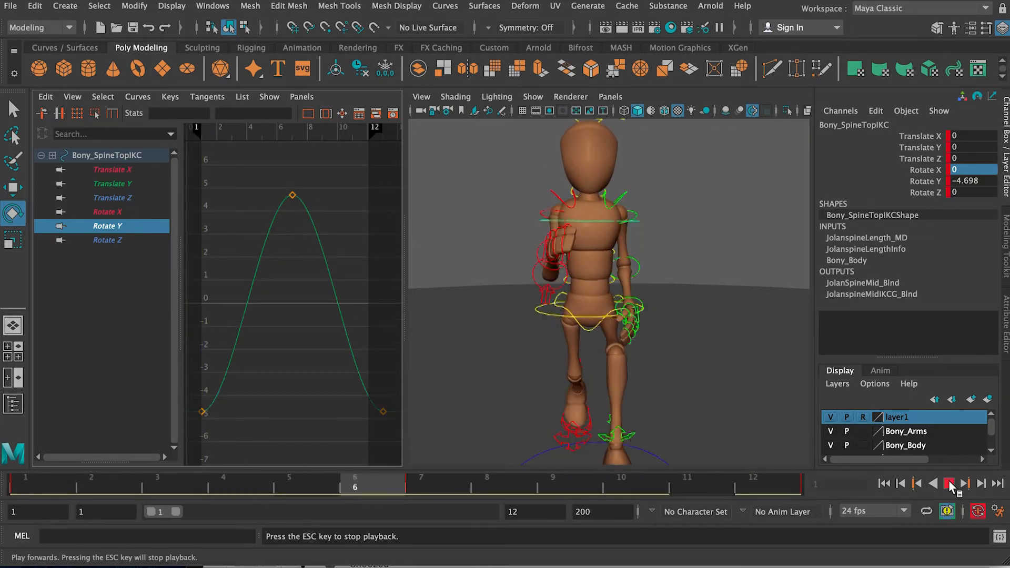
click(950, 483)
Step: Rotate the chest to about -2.789 in Z on frame 1 and isolate its Rotate Z curve
drag(205, 491, 52, 486)
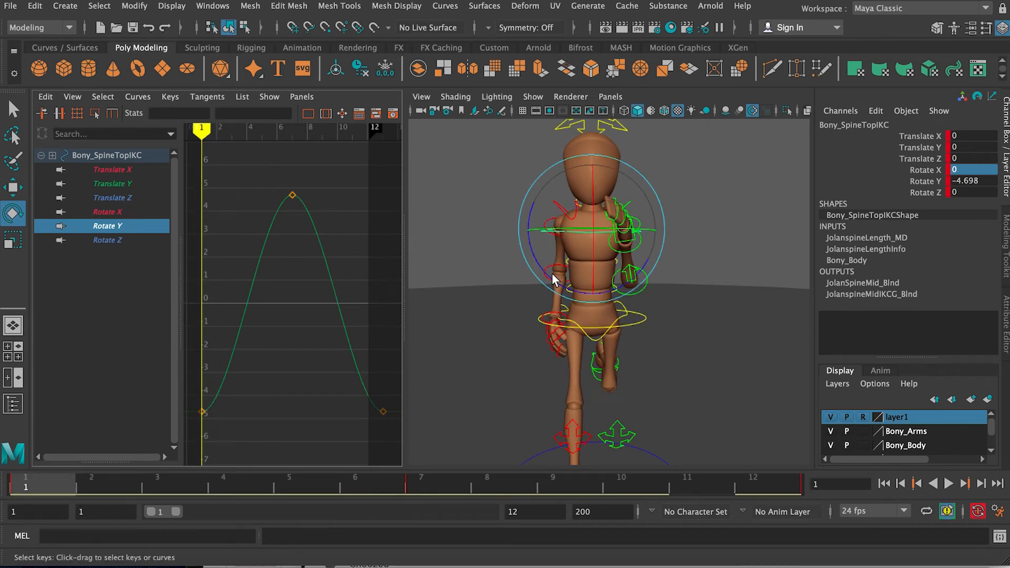
drag(553, 280, 547, 273)
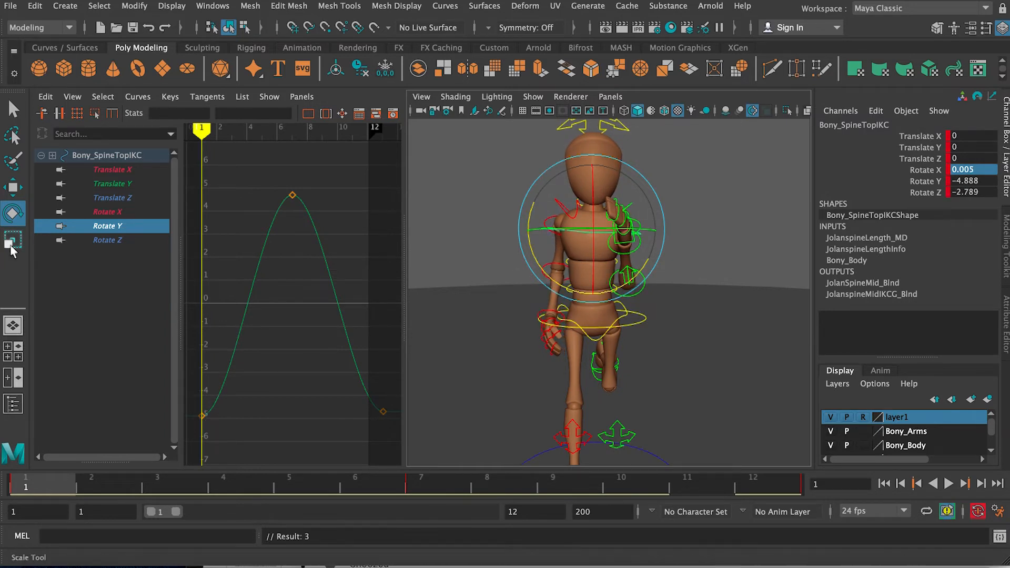
click(105, 240)
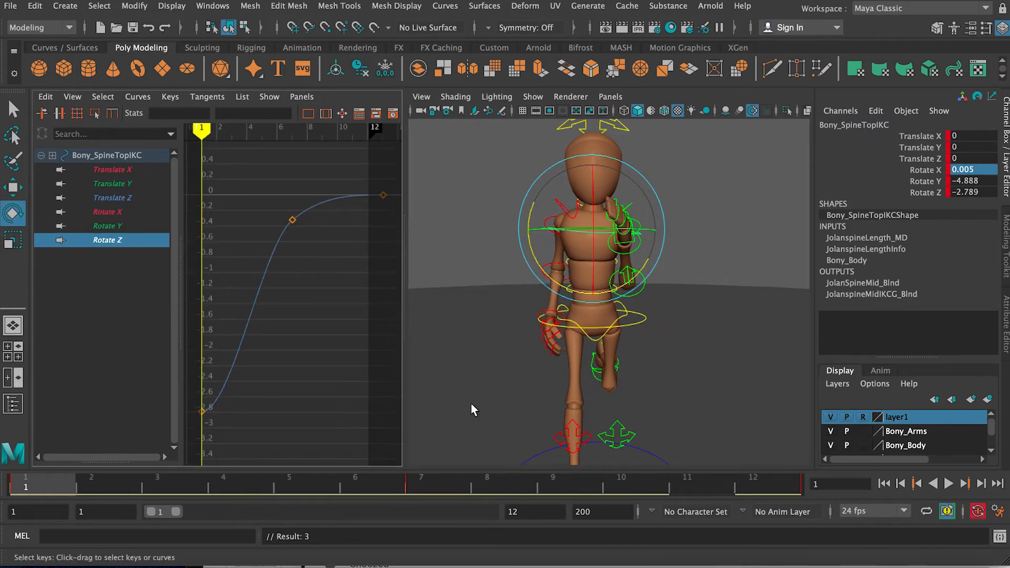
Step: Set the chest's Rotate Z to 0 on frame 7
click(420, 481)
drag(316, 256, 316, 257)
double_click(987, 193)
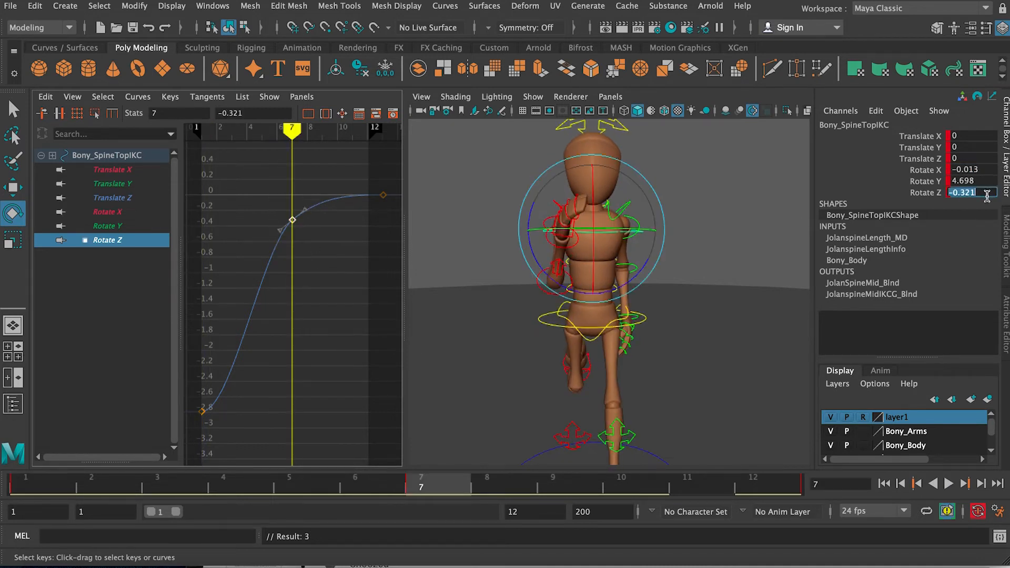
text(0)
key(Return)
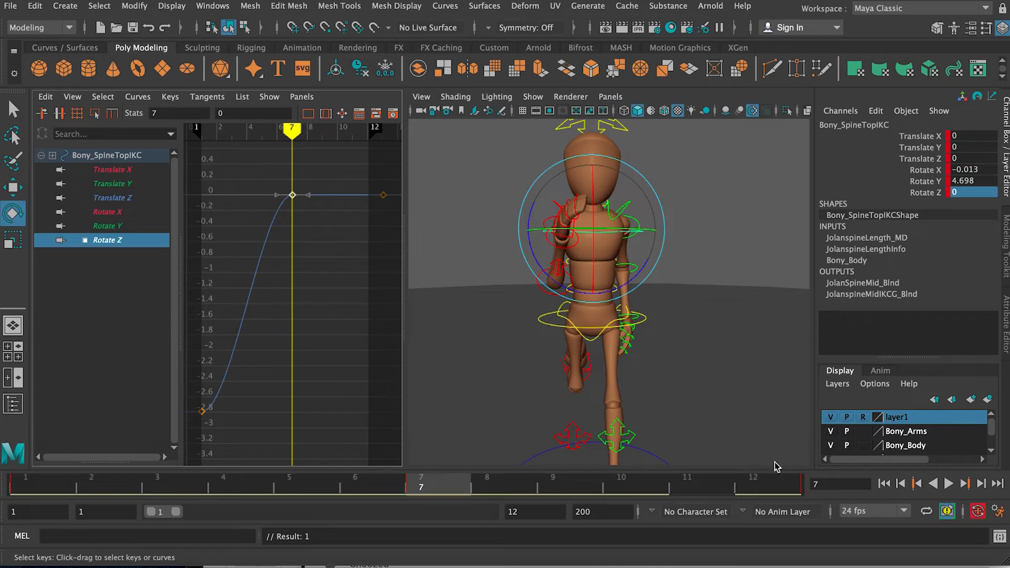
Step: Copy the chest's Rotate Z value from frame 1 and enter it as positive 2.789 on frame 13
drag(398, 220, 398, 220)
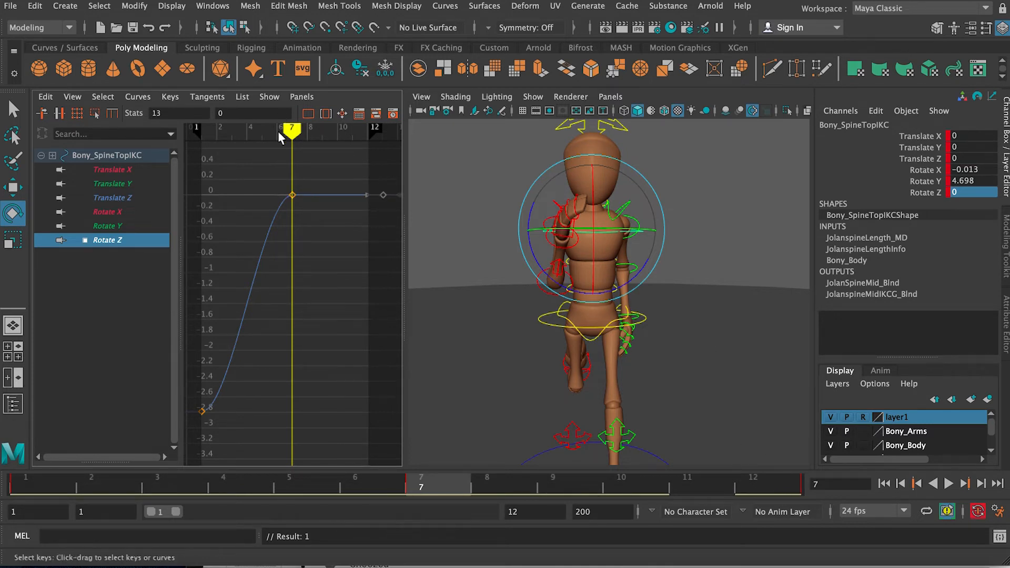
double_click(255, 112)
drag(378, 170, 397, 226)
drag(221, 113, 207, 114)
key(BackSpace)
key(Return)
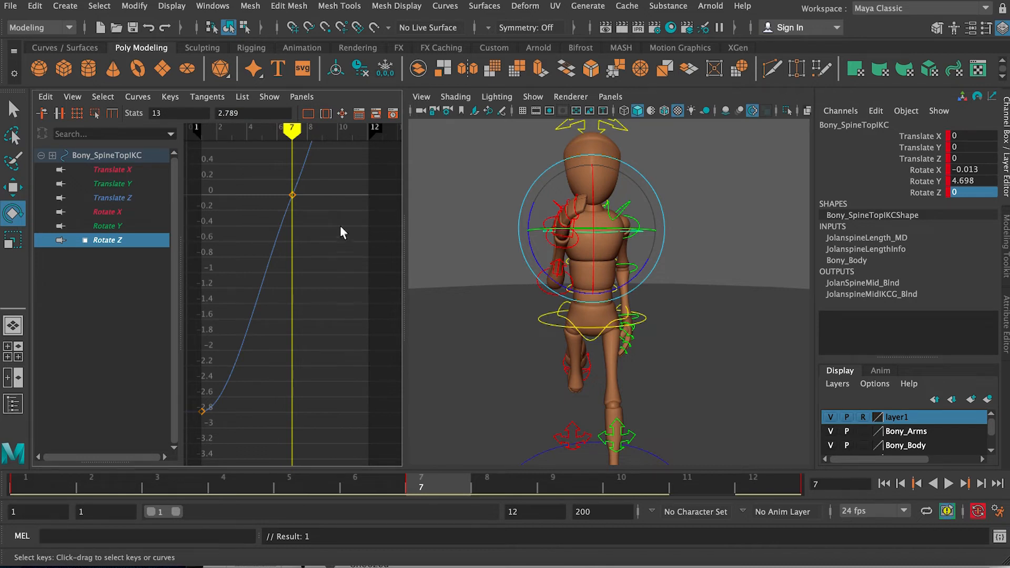
Step: Delete the chest's Rotate Z key on frame 7, try moving the frame 13 key there, and undo the move
key(Delete)
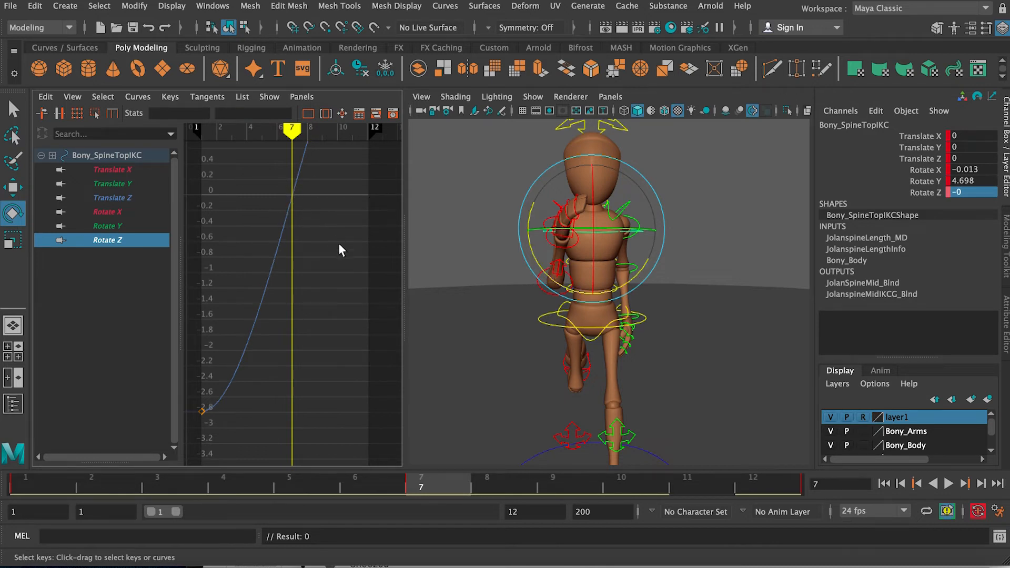
key(a)
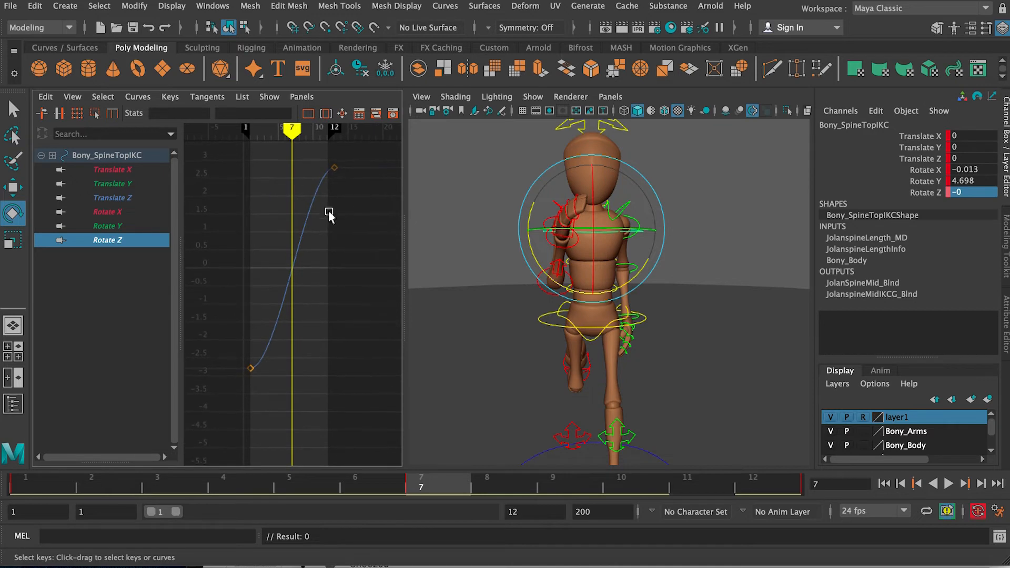
click(340, 166)
shift+middle_drag(334, 167, 296, 123)
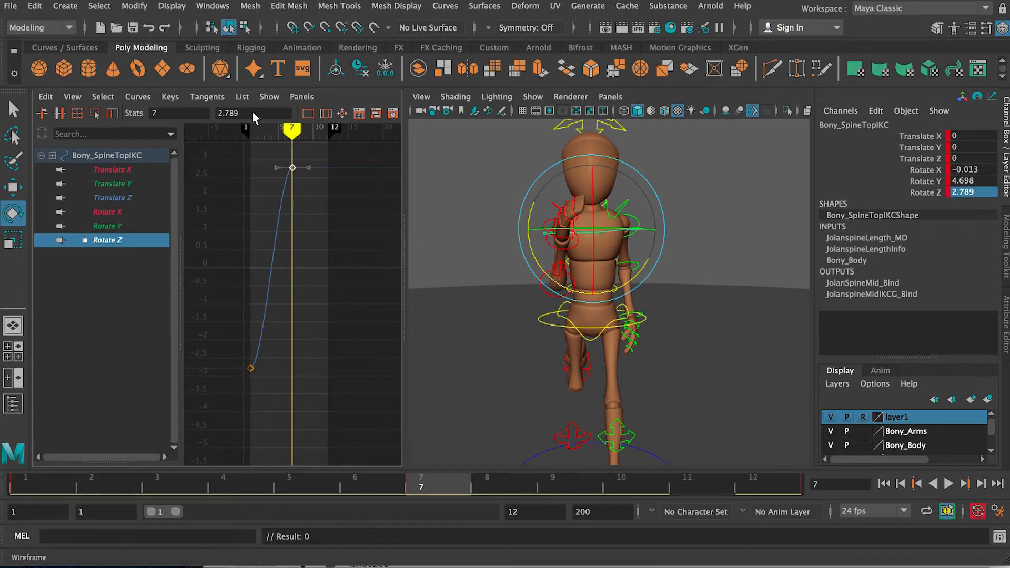
key(ctrl+z)
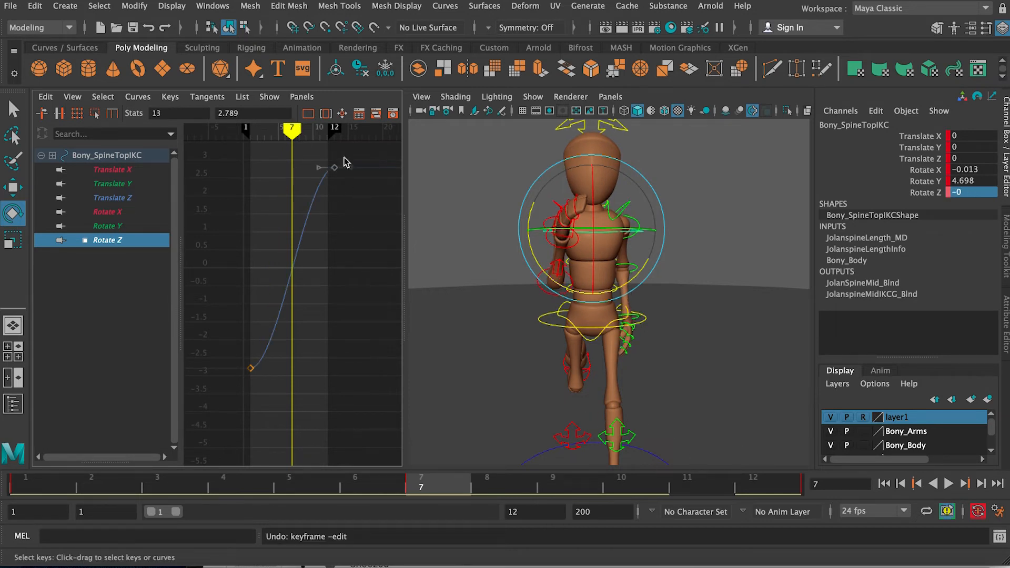
Step: Set the chest's Rotate Z key on frame 13 to -2.789
click(217, 113)
text(0)
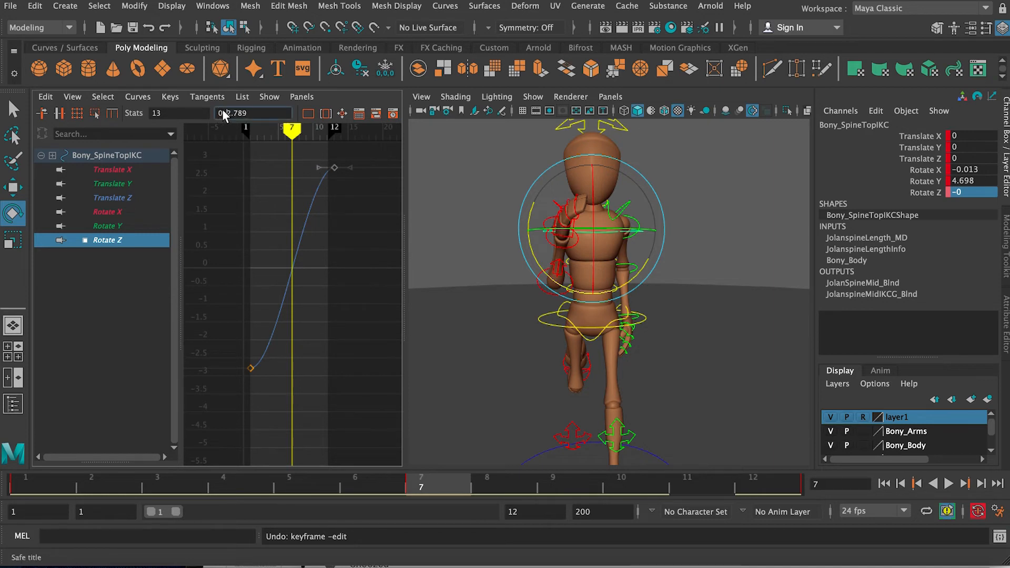
key(Return)
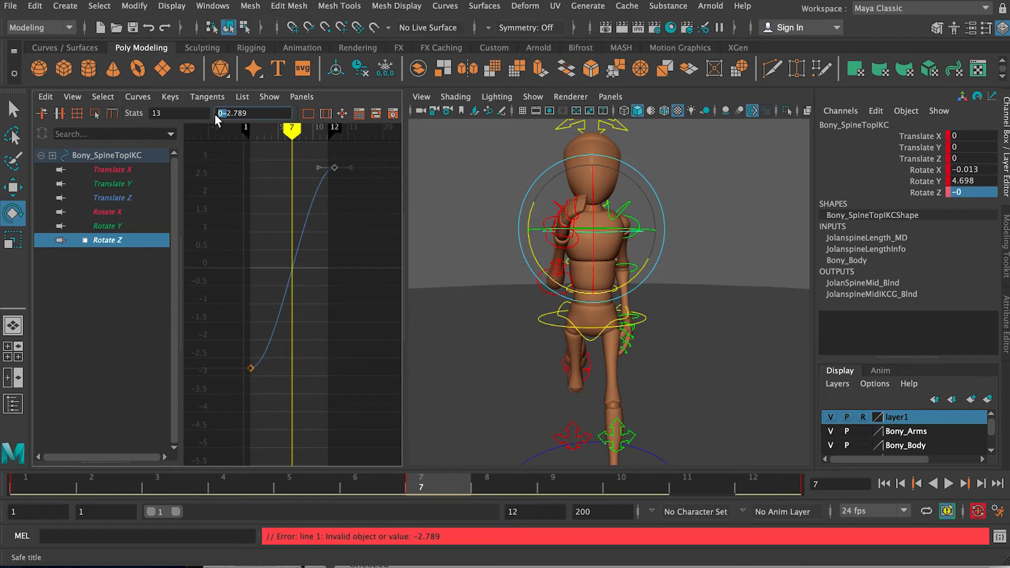
key(BackSpace)
key(Return)
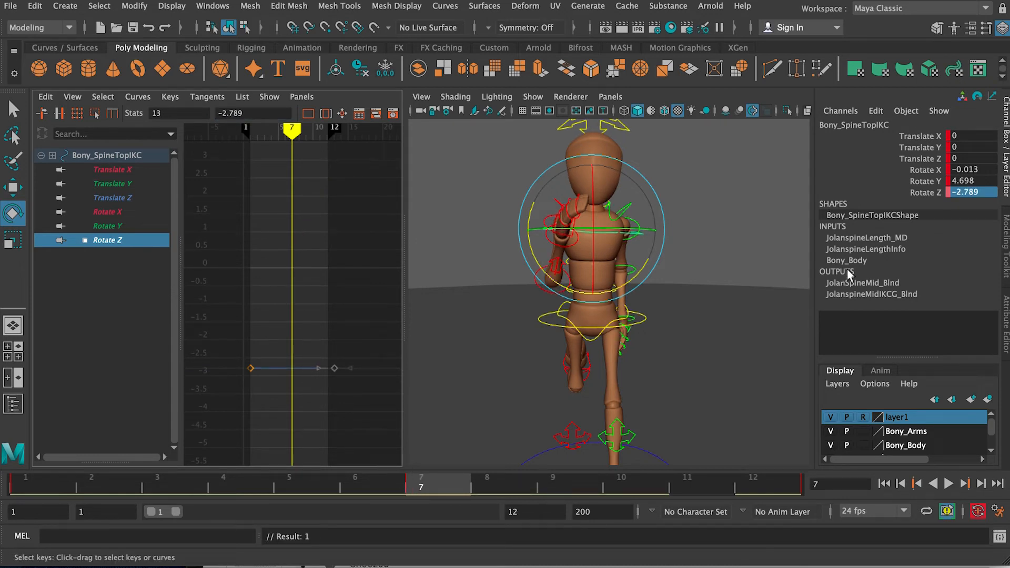
Step: Key the chest's Rotate Z at 2.789 on frame 7 for the opposite tilt
click(965, 193)
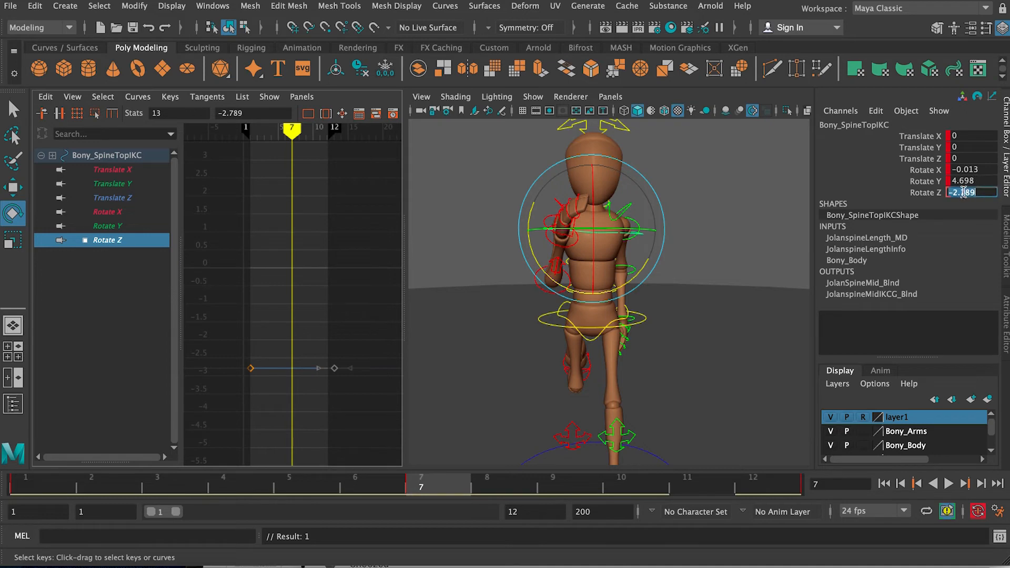
click(953, 193)
key(Delete)
key(Return)
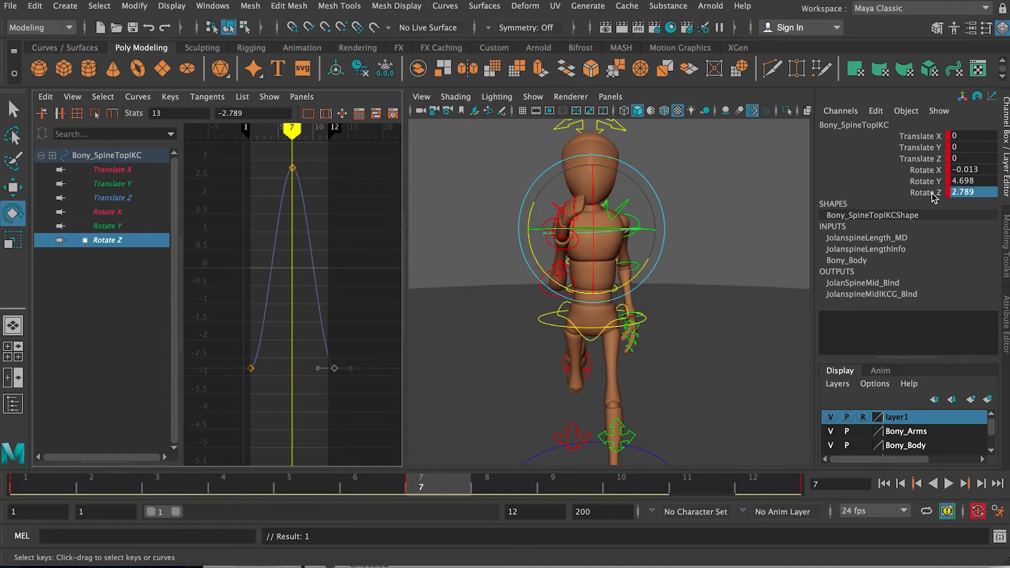
Step: Play the run cycle and scrub to frame 7 to examine the chest's counter-rotation
click(951, 485)
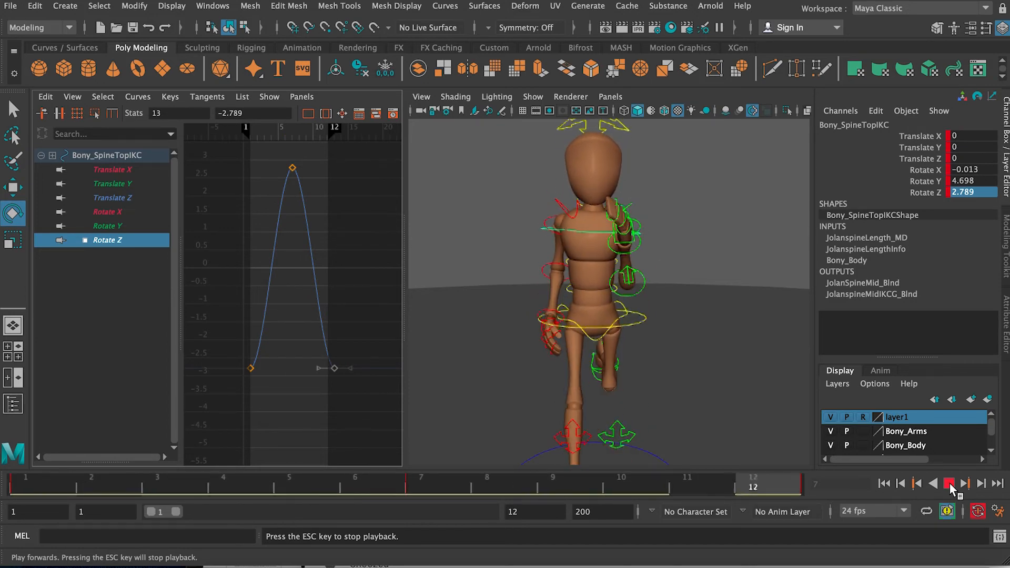
click(950, 485)
key(alt+v)
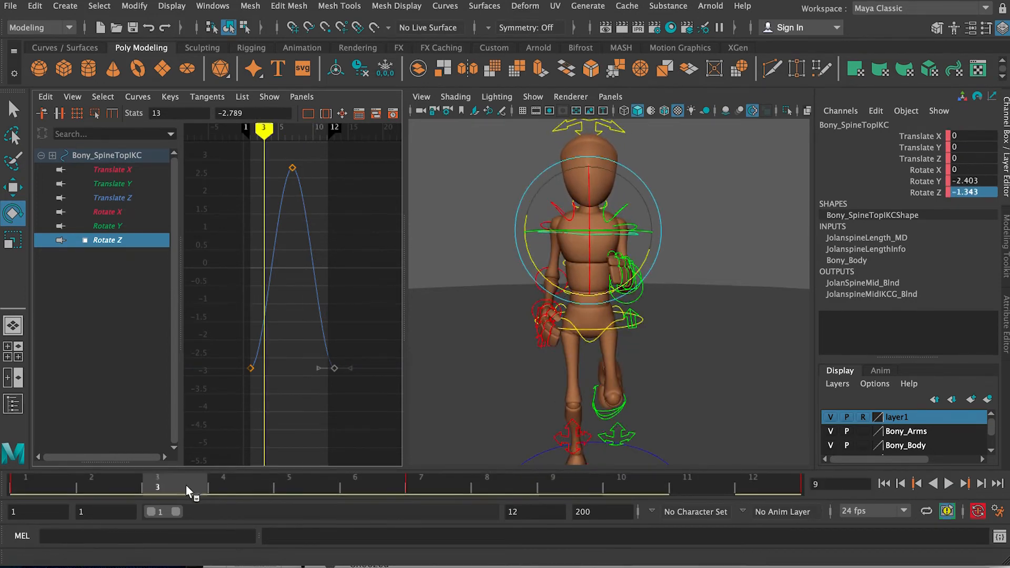
drag(221, 475, 440, 476)
Step: Select the three spine FK controls and bend them forward on frame 7, bringing the lowest one's Rotate X to about 4.445
alt+drag(554, 353, 707, 354)
alt+drag(584, 337, 581, 330)
scroll(582, 330, up, 1)
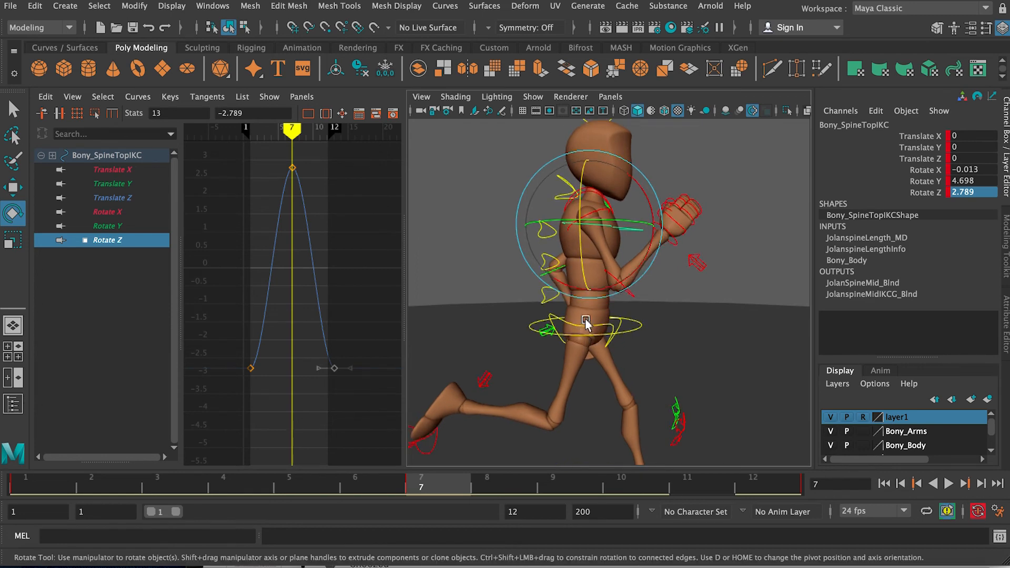
alt+drag(591, 278, 629, 261)
click(496, 172)
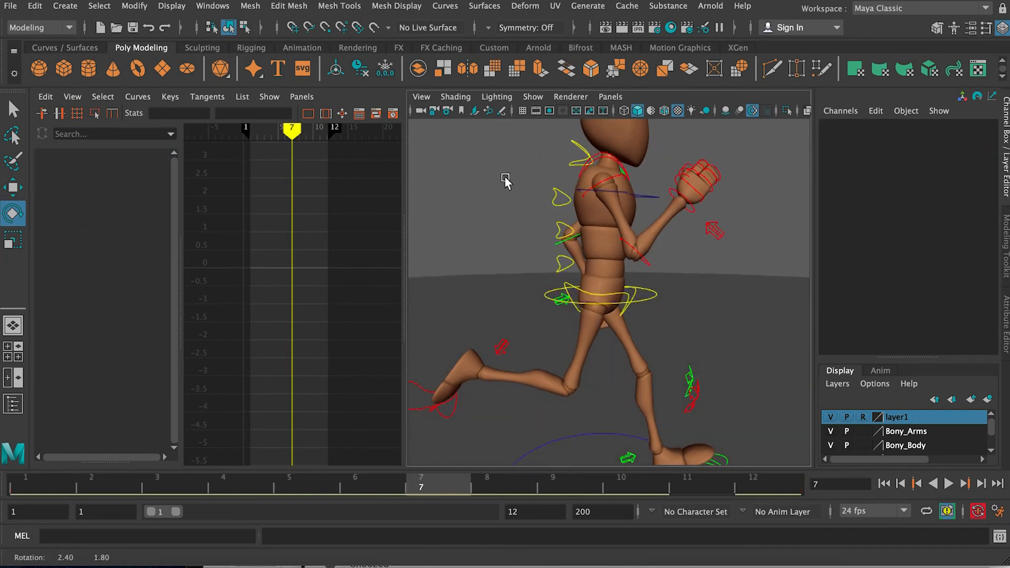
key(q)
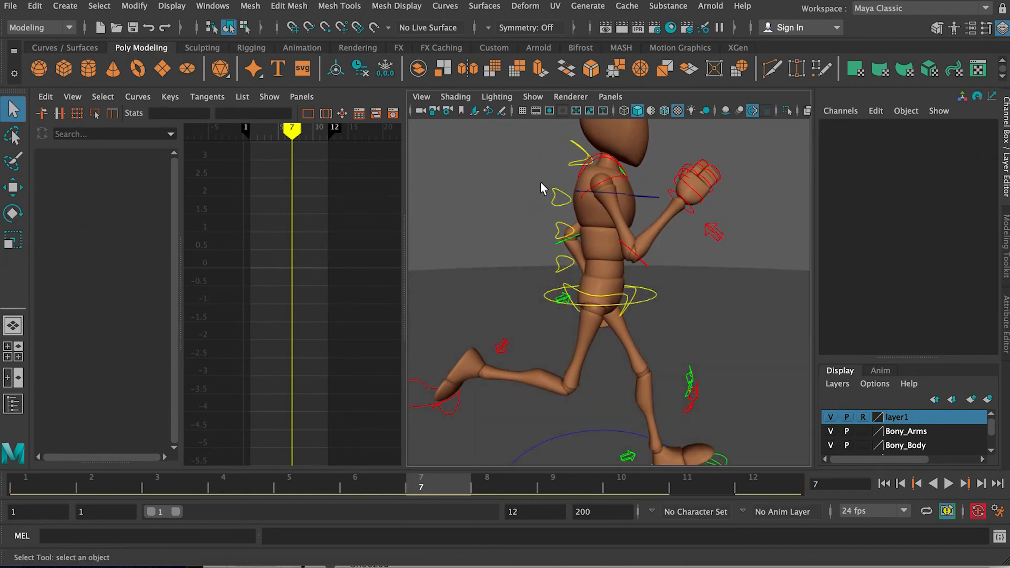
click(559, 197)
shift+click(563, 234)
shift+click(561, 262)
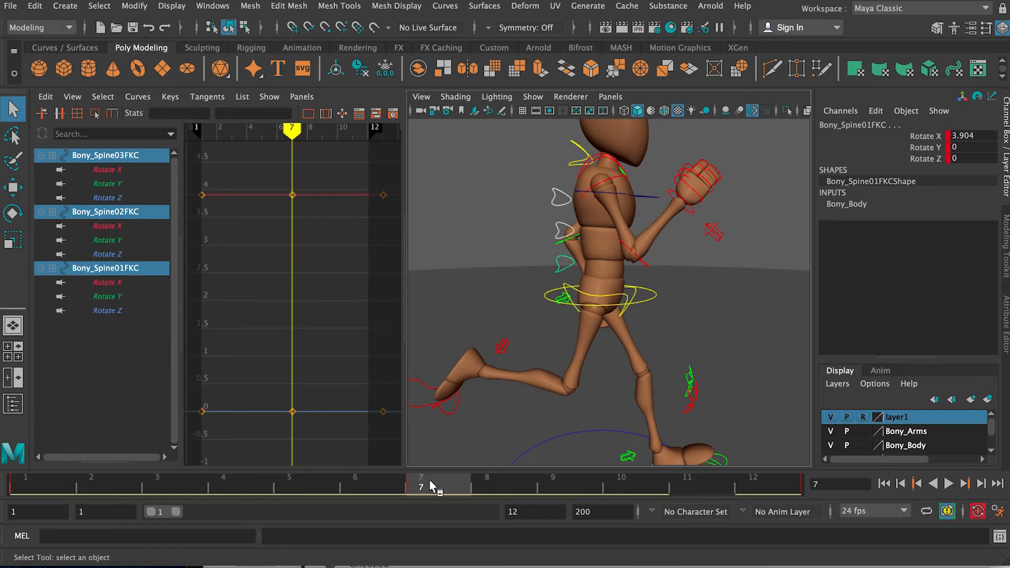
key(e)
drag(658, 250, 658, 250)
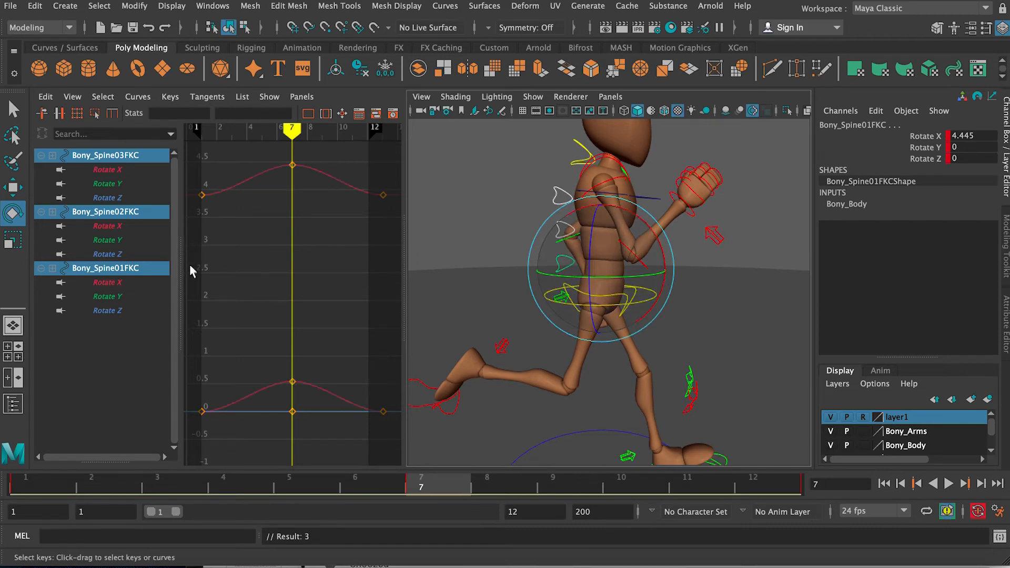
Step: Copy the three spine controls' keys from frame 7 onto frame 1 and extend the playback range to frame 13
right_click(431, 478)
click(460, 256)
click(56, 475)
right_click(58, 479)
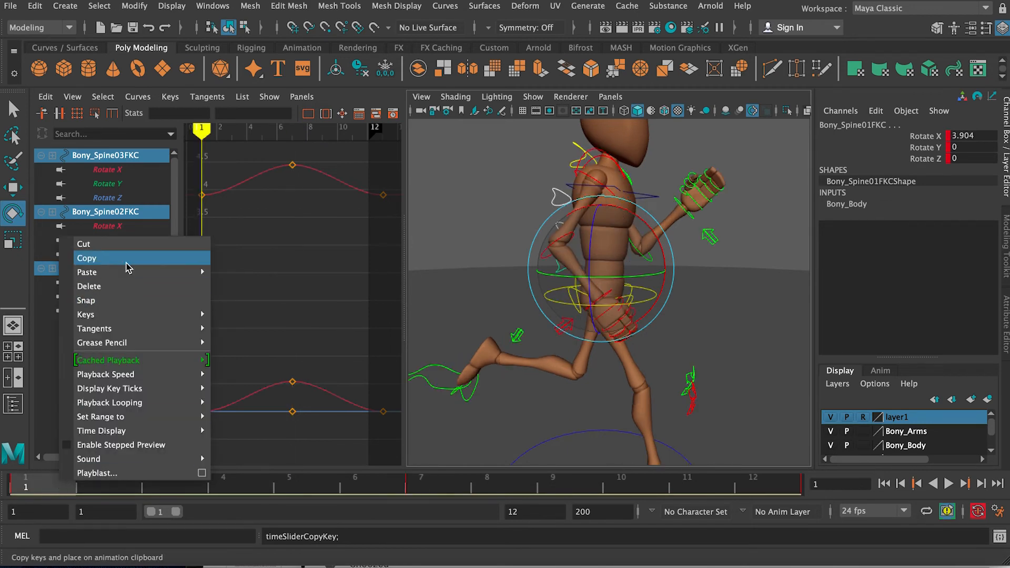
mouse_move(191, 272)
click(237, 284)
drag(177, 512, 178, 512)
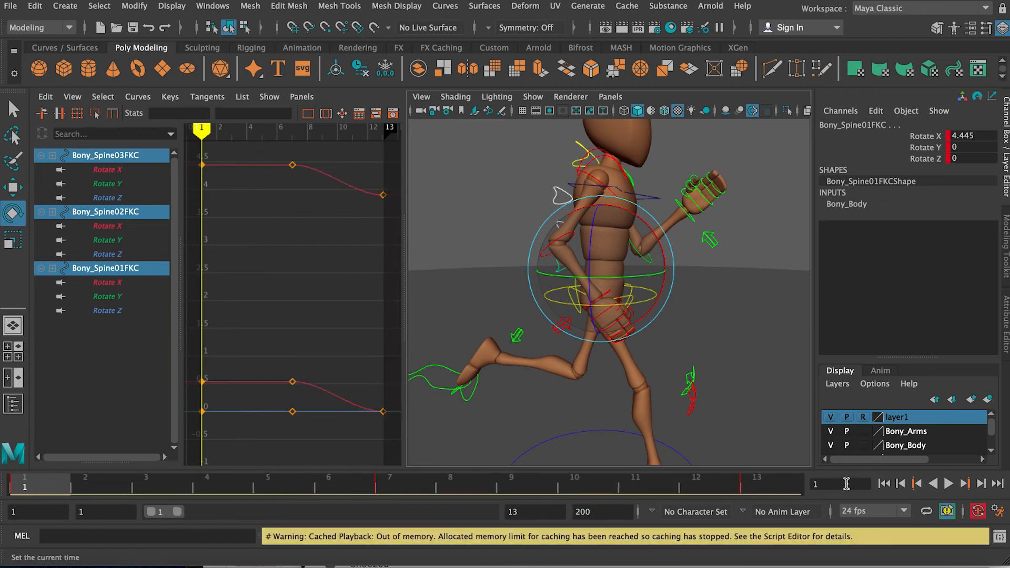
Step: Paste the copied keys of the three spine controls onto frame 13
click(779, 483)
right_click(778, 479)
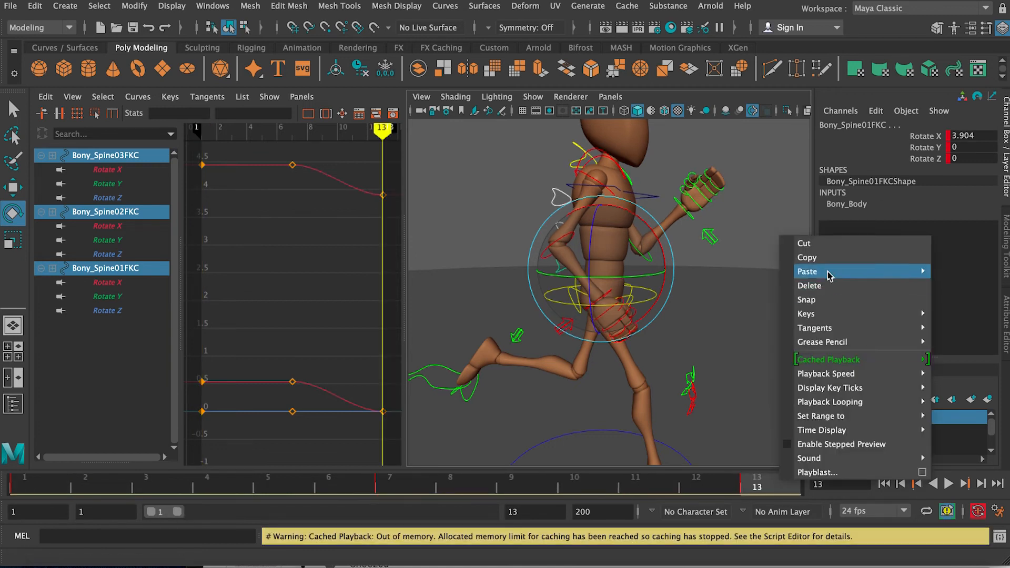
mouse_move(842, 272)
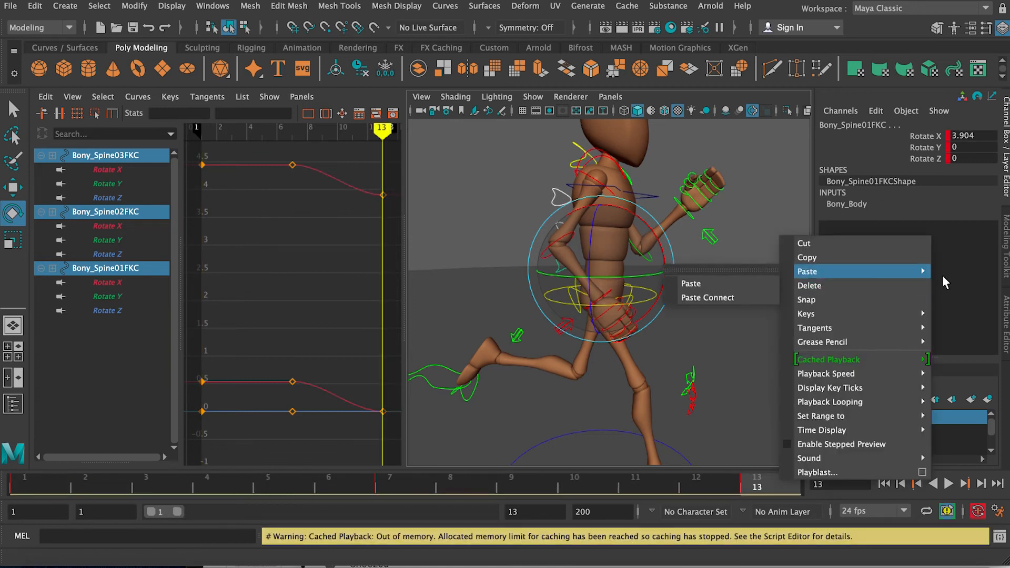
click(690, 283)
Step: Bend the three spine controls further forward on frame 10, bringing the lowest one's Rotate X to about 6.899, and key them
mouse_move(581, 487)
mouse_down()
mouse_move(393, 484)
mouse_move(575, 485)
mouse_up()
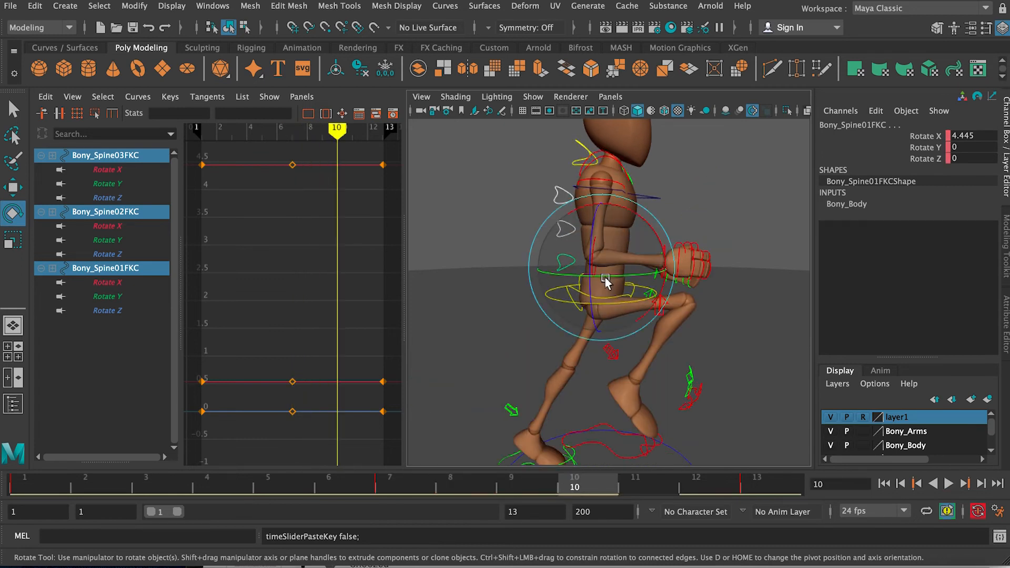
drag(643, 217, 642, 223)
key(s)
Step: Copy the three spine controls' keys from frame 10 onto frame 4 and play back the cycle
right_click(589, 478)
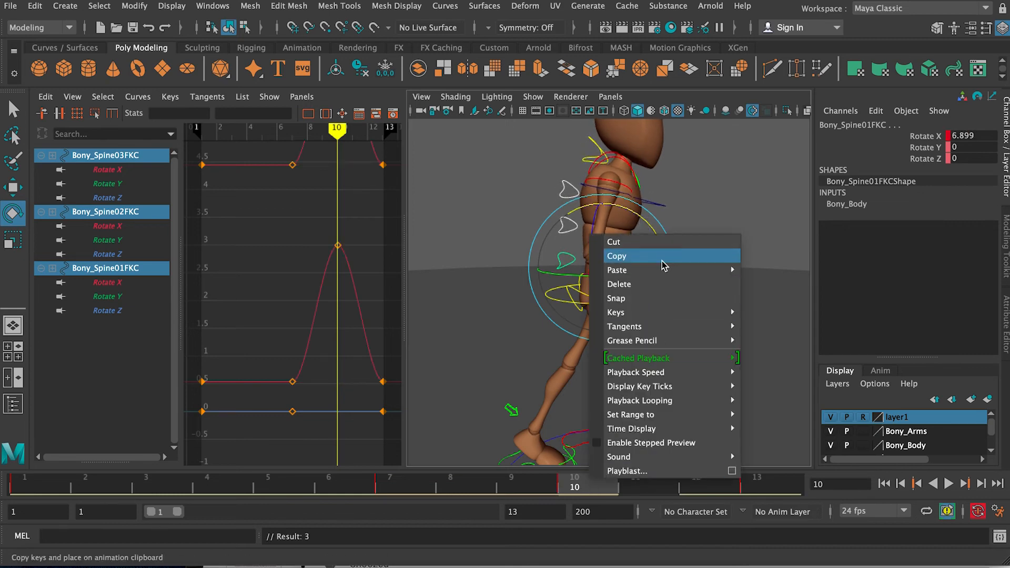
click(619, 256)
click(220, 476)
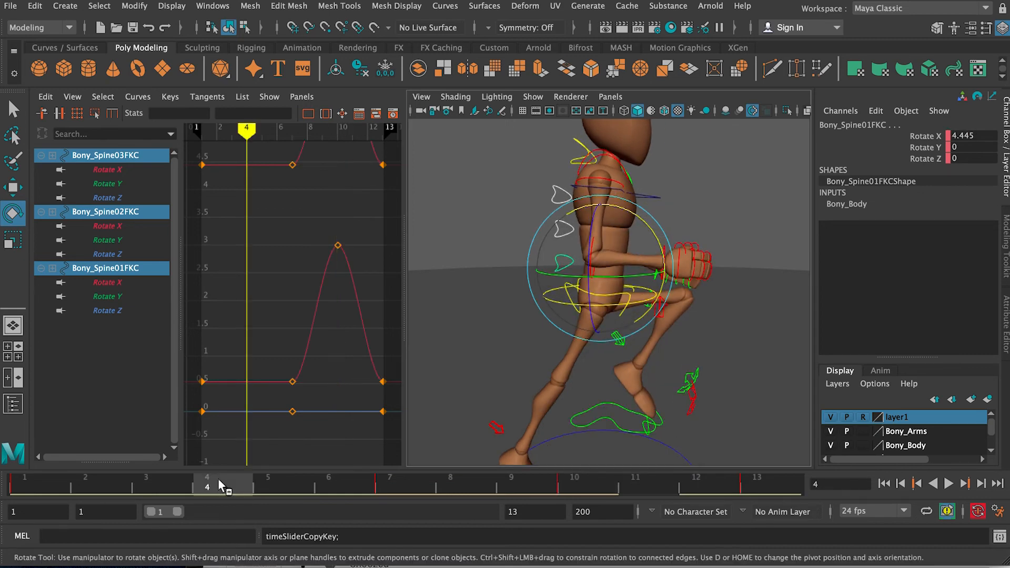
right_click(218, 479)
mouse_move(336, 271)
click(398, 284)
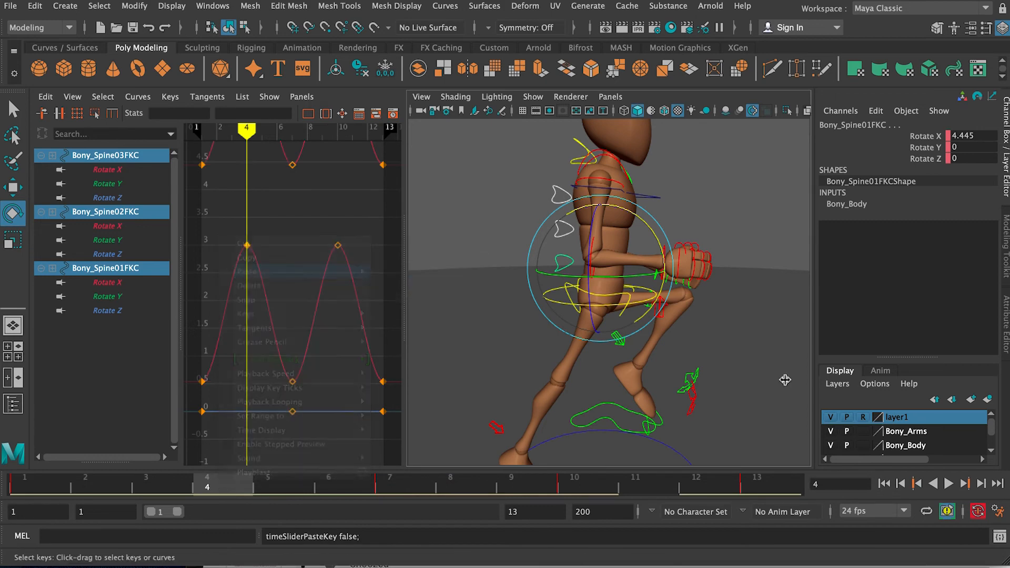
click(948, 484)
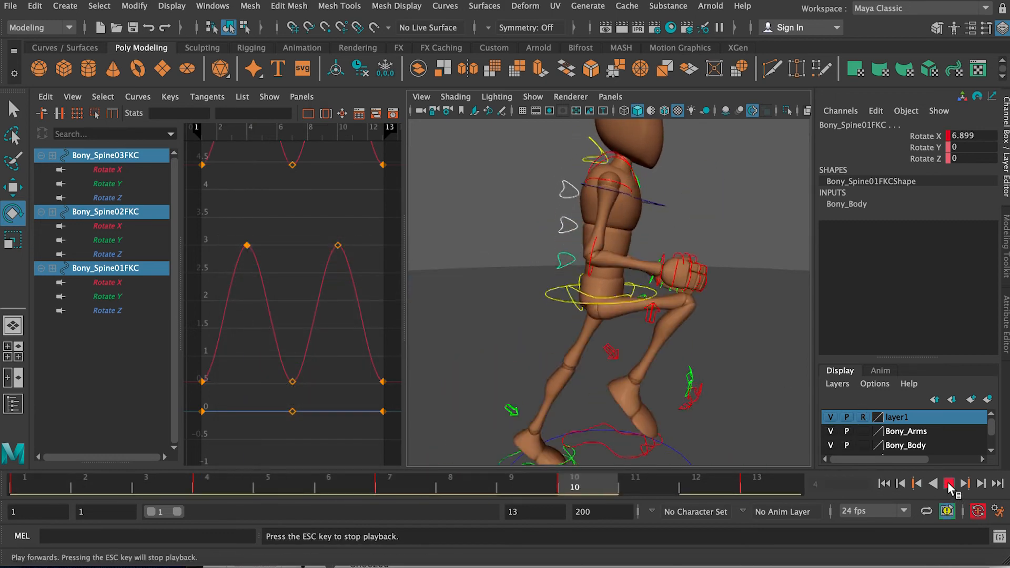
click(949, 484)
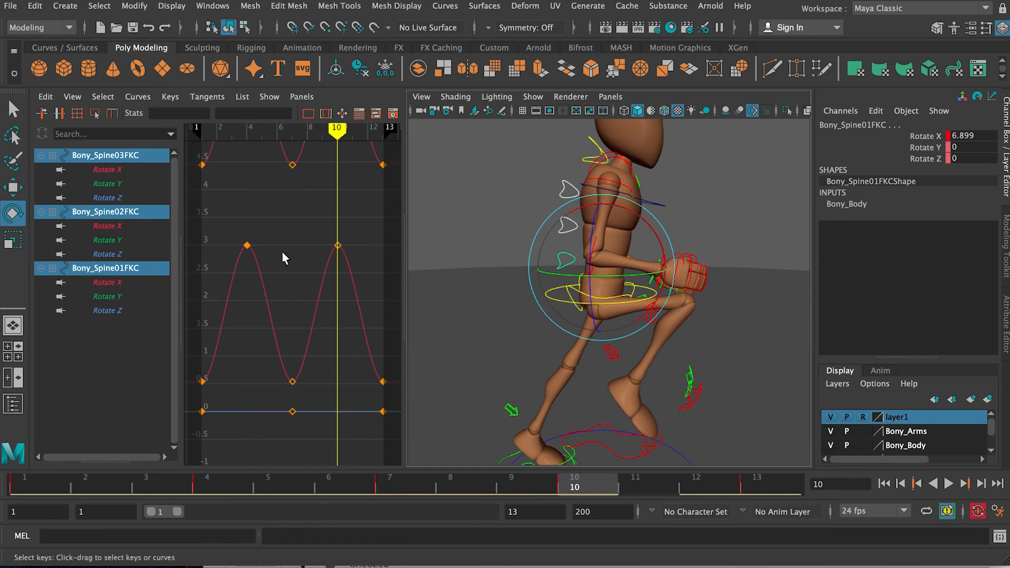
Step: Lower the spine Rotate X peaks on frames 4 and 10 to about 5.463 for the lowest control and 1.559 for the upper two
key(a)
drag(225, 173, 387, 229)
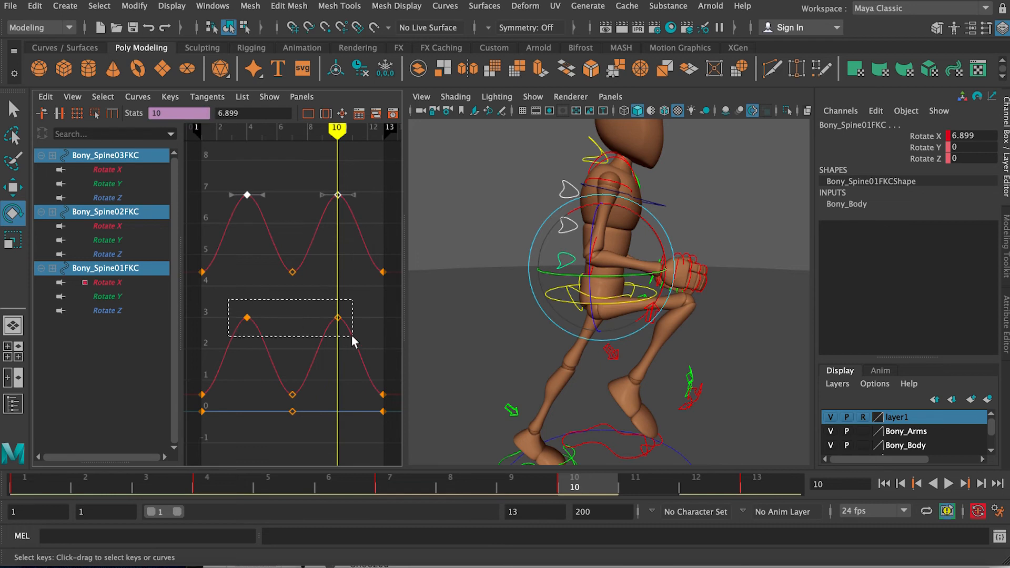
shift+drag(352, 336, 352, 336)
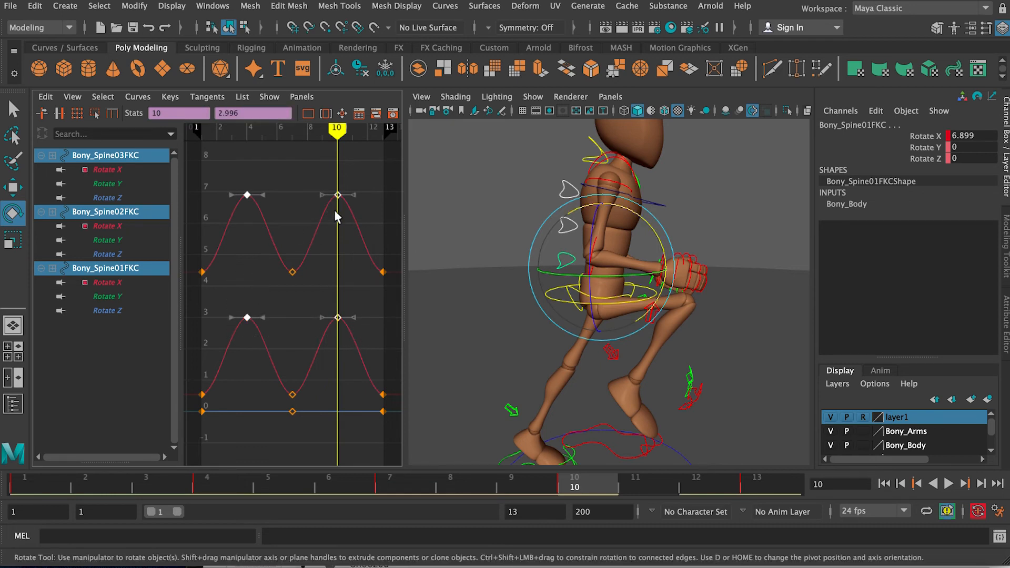
shift+middle_drag(338, 200, 339, 244)
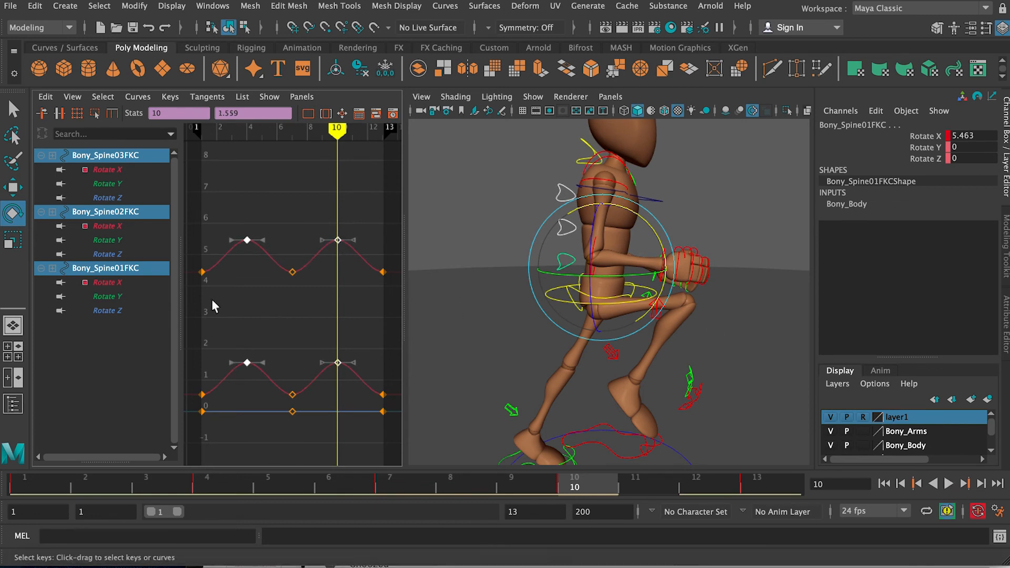
Step: Play the run cycle and shorten the playback range to end at frame 12, viewing the loop from several angles
click(948, 484)
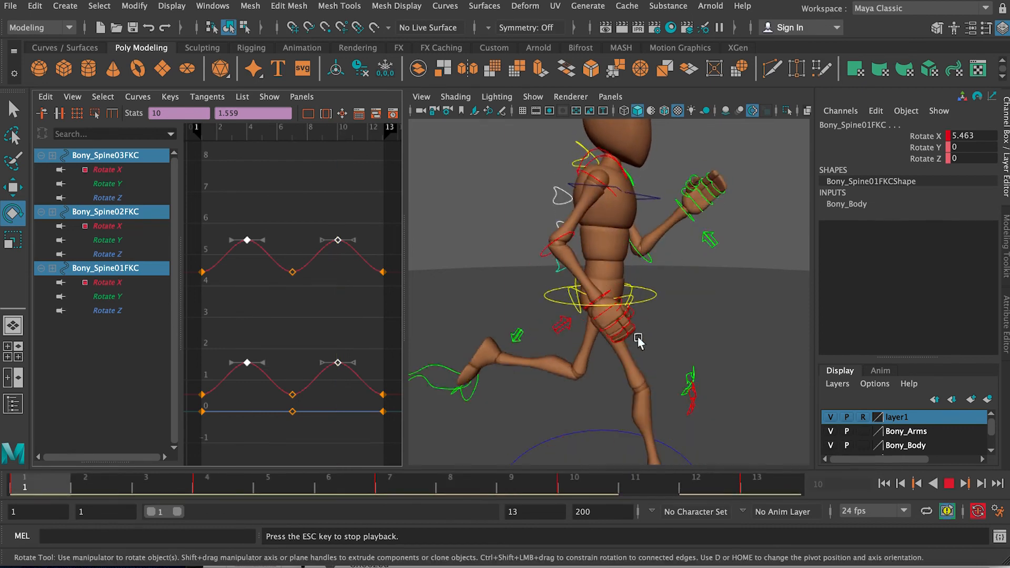
alt+right_drag(638, 337, 582, 324)
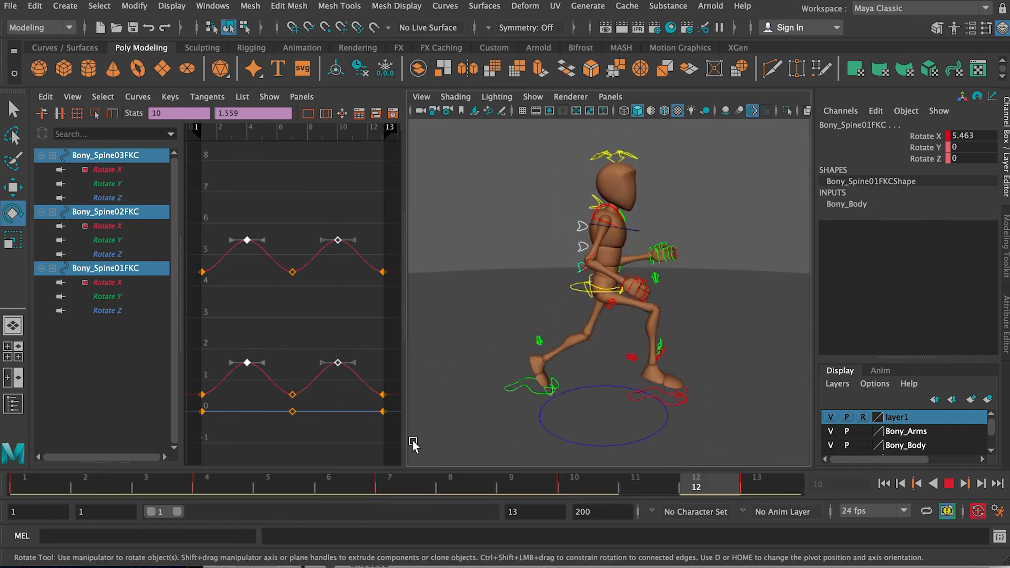
drag(177, 513, 173, 511)
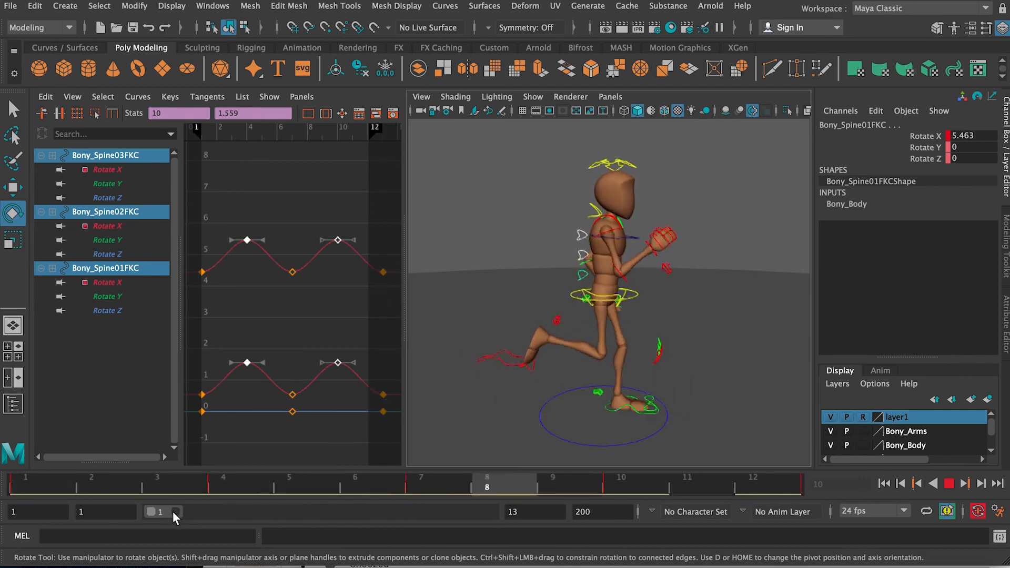
alt+drag(489, 379, 639, 354)
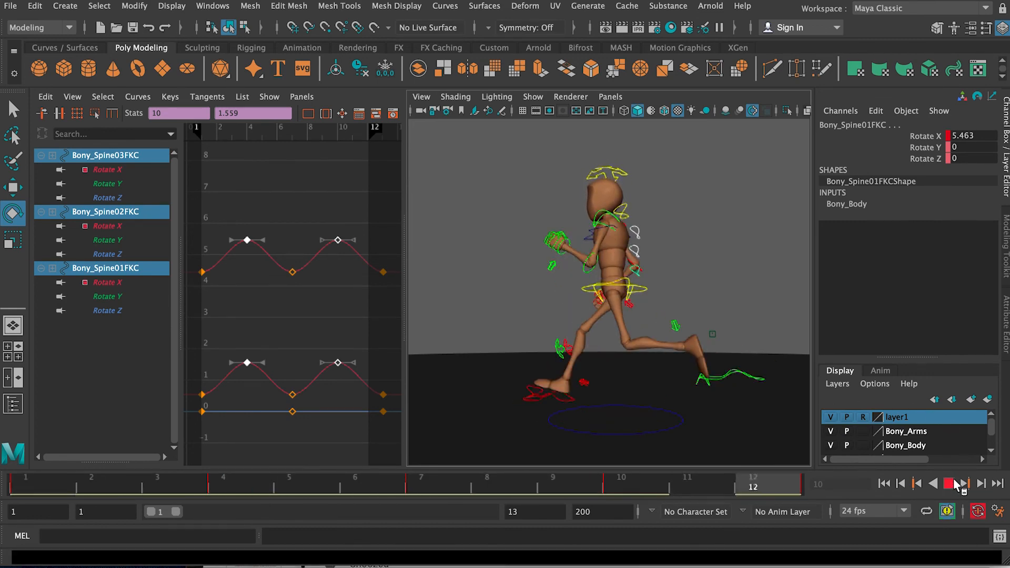
Step: Stop playback, scrub through the cycle to frame 6 and select the left foot IK control to examine the foot's ground contact
click(951, 483)
click(22, 484)
drag(37, 484, 367, 491)
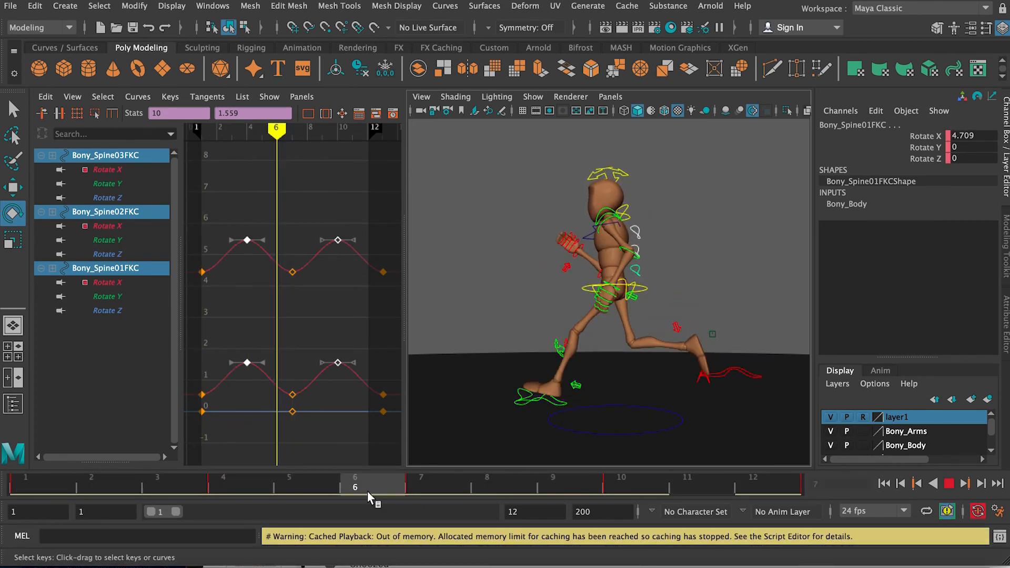
click(554, 404)
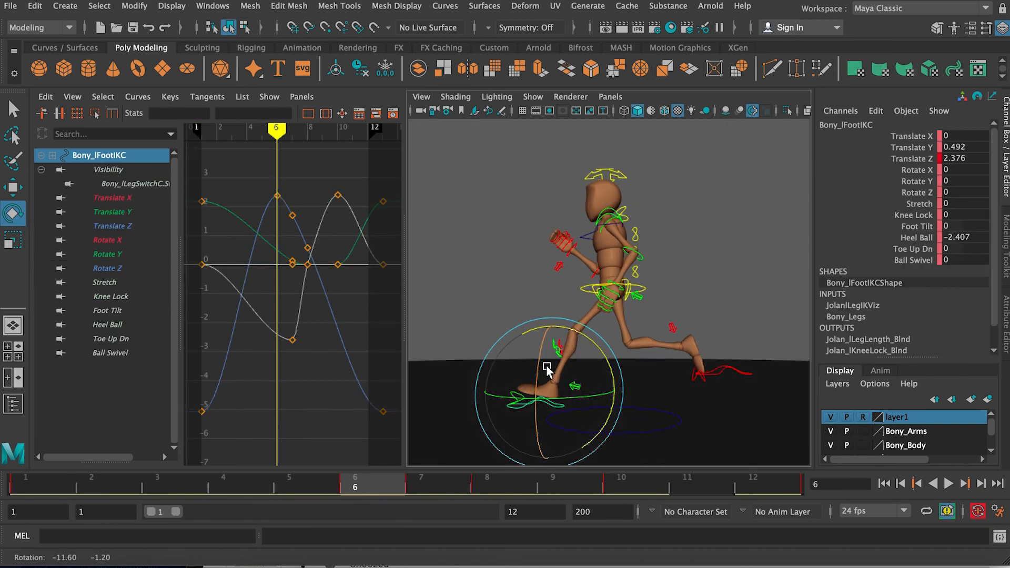
key(w)
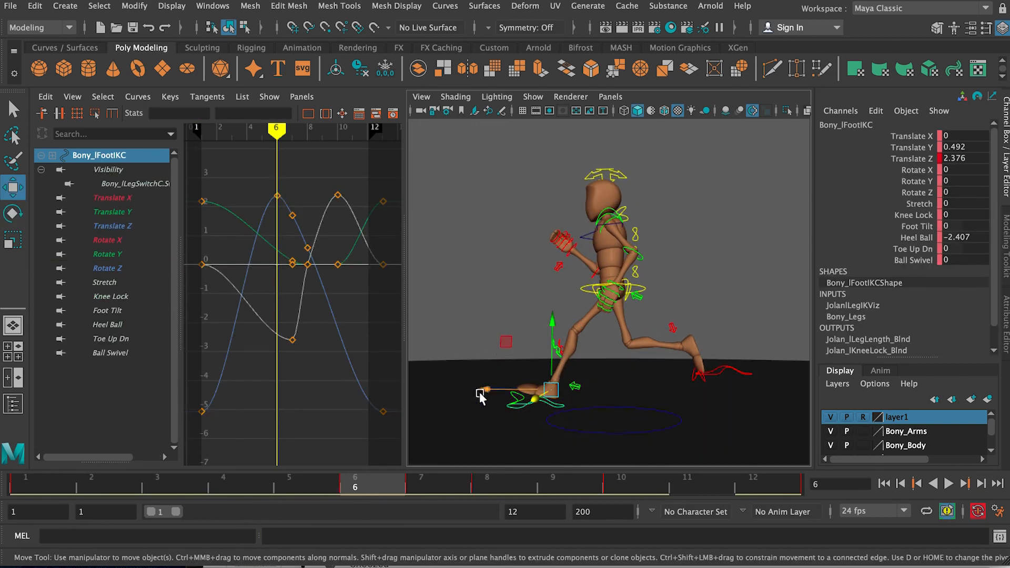
alt+drag(538, 332, 711, 318)
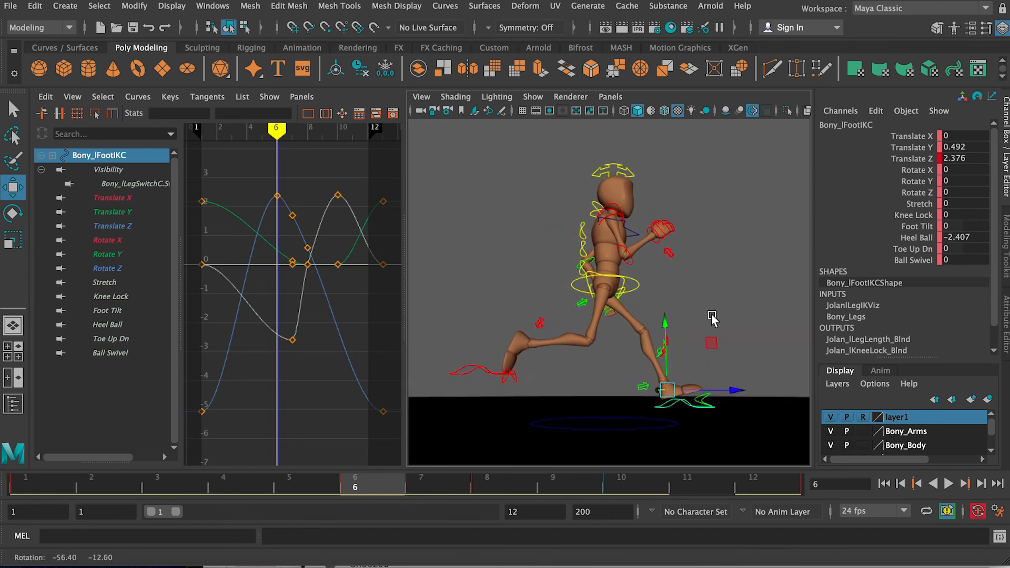
mouse_move(446, 476)
mouse_down()
mouse_move(295, 482)
mouse_move(419, 481)
mouse_move(370, 485)
mouse_up()
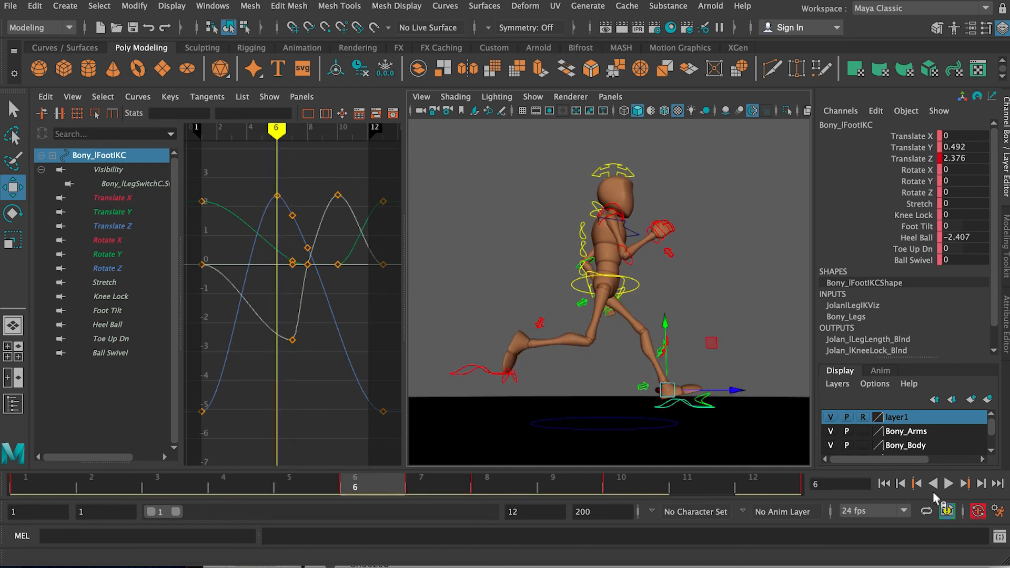
alt+drag(719, 319, 679, 315)
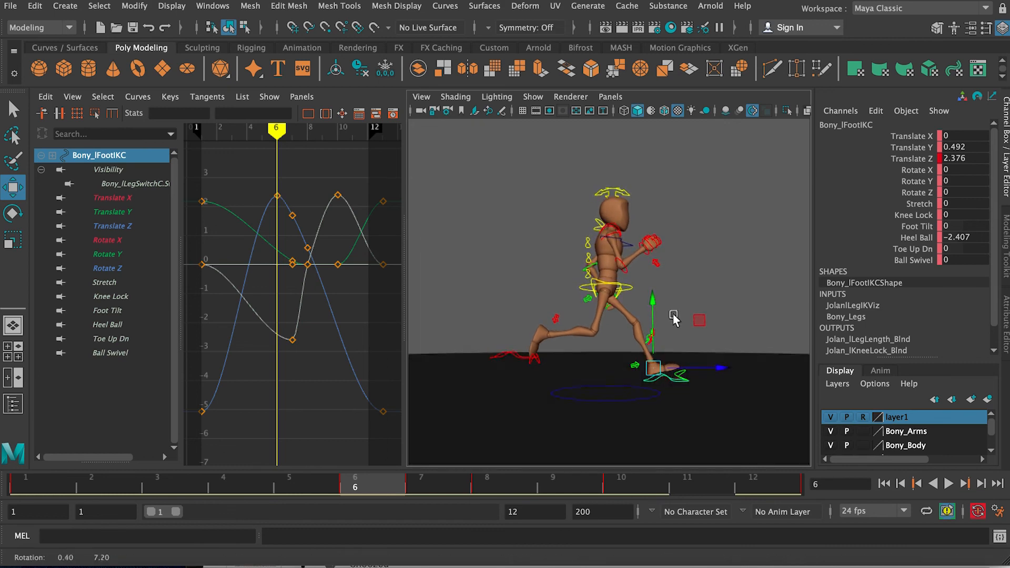
Step: Play the run cycle to review it from the front and side, stop it and save the scene
click(949, 484)
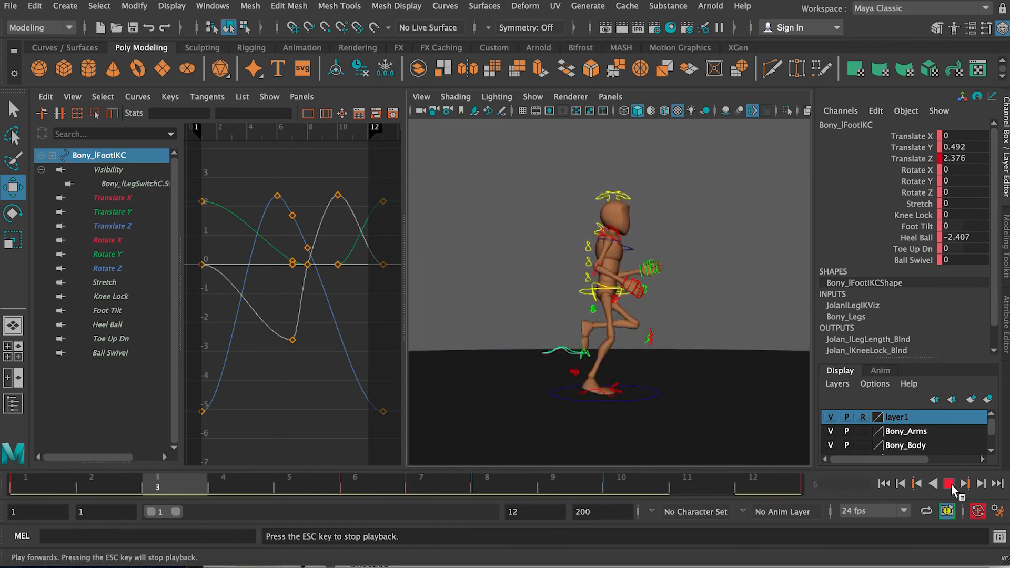
alt+drag(642, 332, 541, 311)
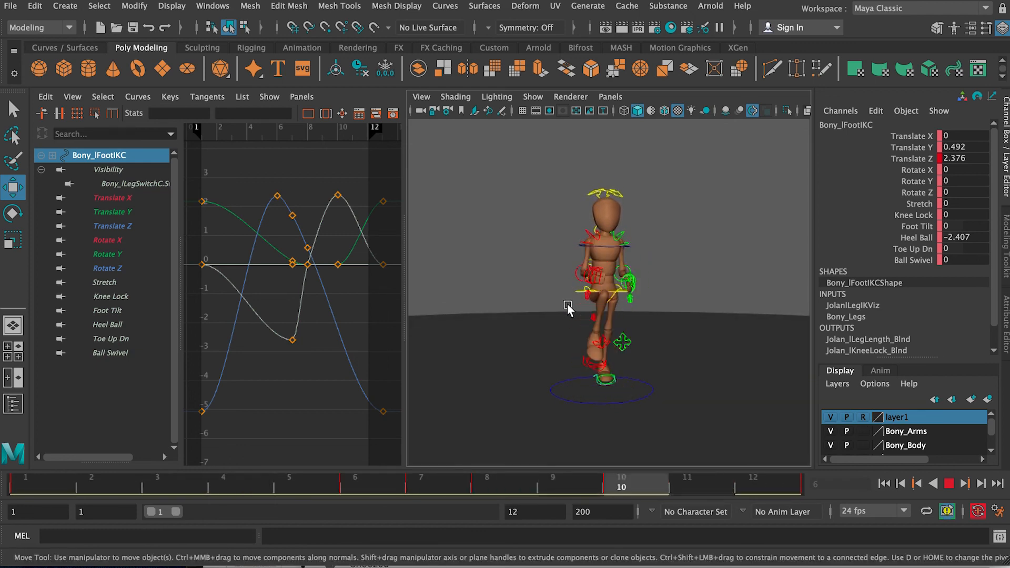
alt+drag(576, 308, 647, 311)
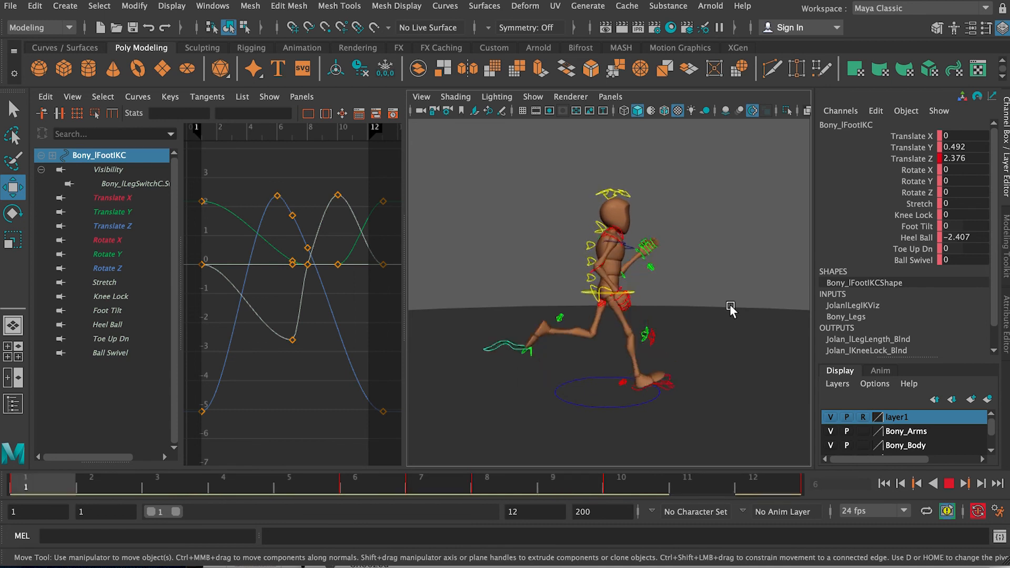
click(949, 483)
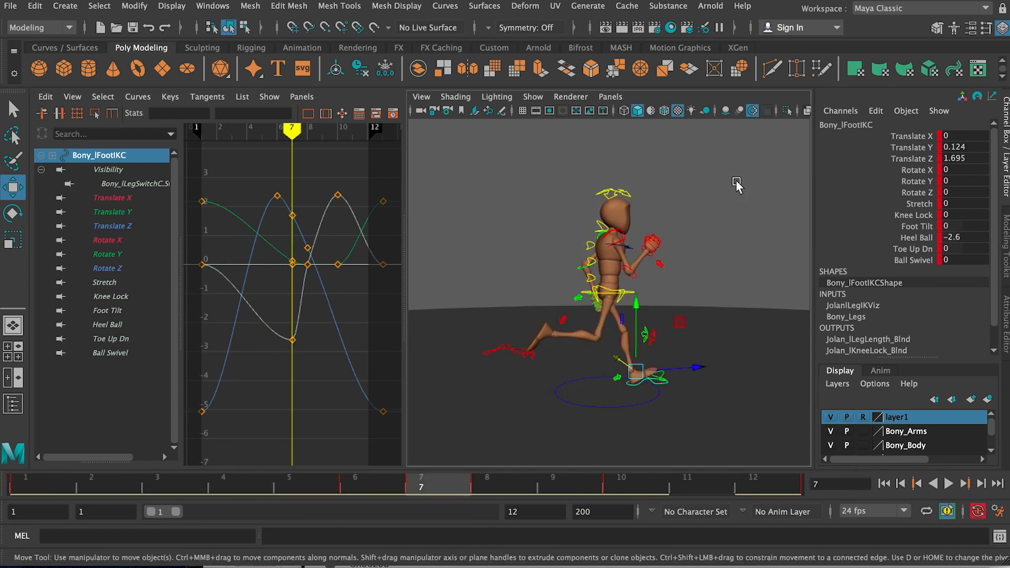
key(super+s)
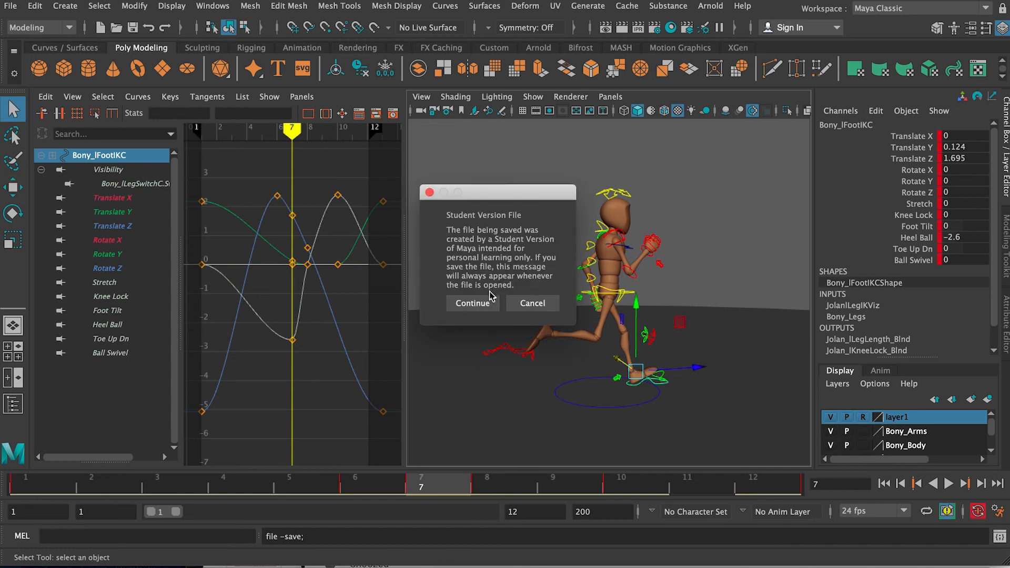